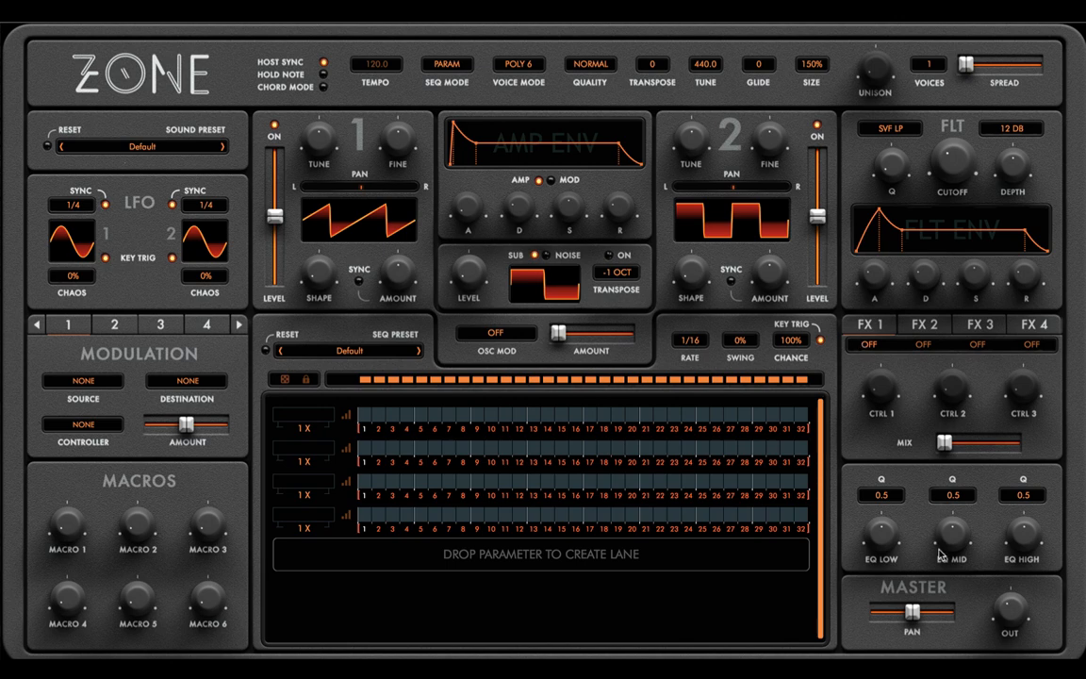
- Open the plug-in's credits and settings overlay and close it again
left_click(154, 79)
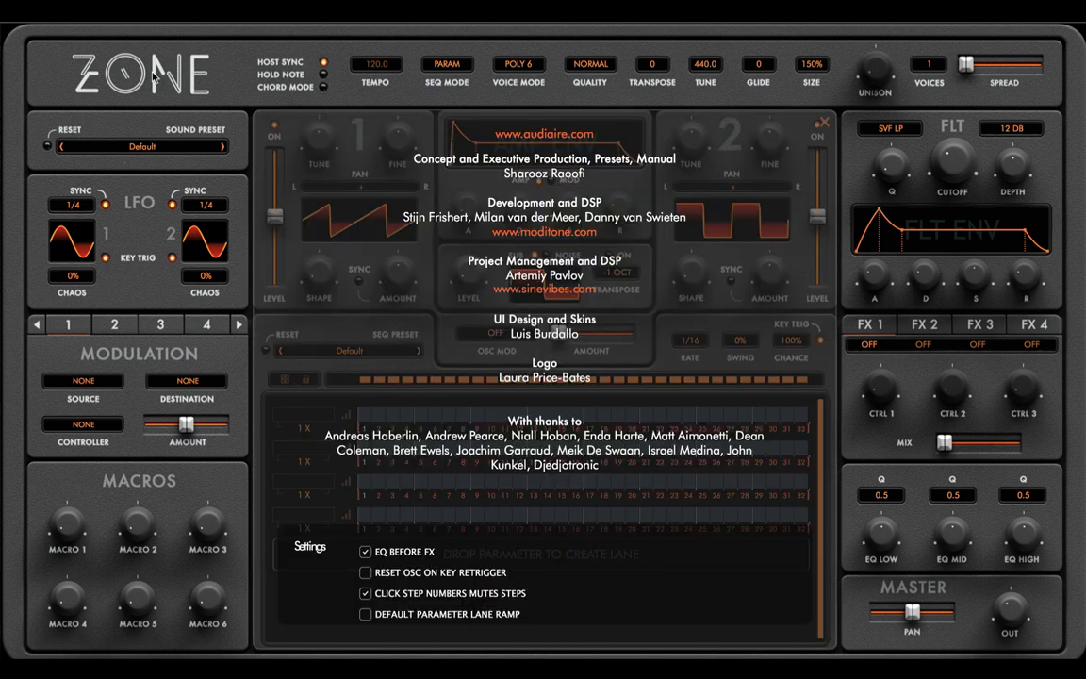
left_click(154, 78)
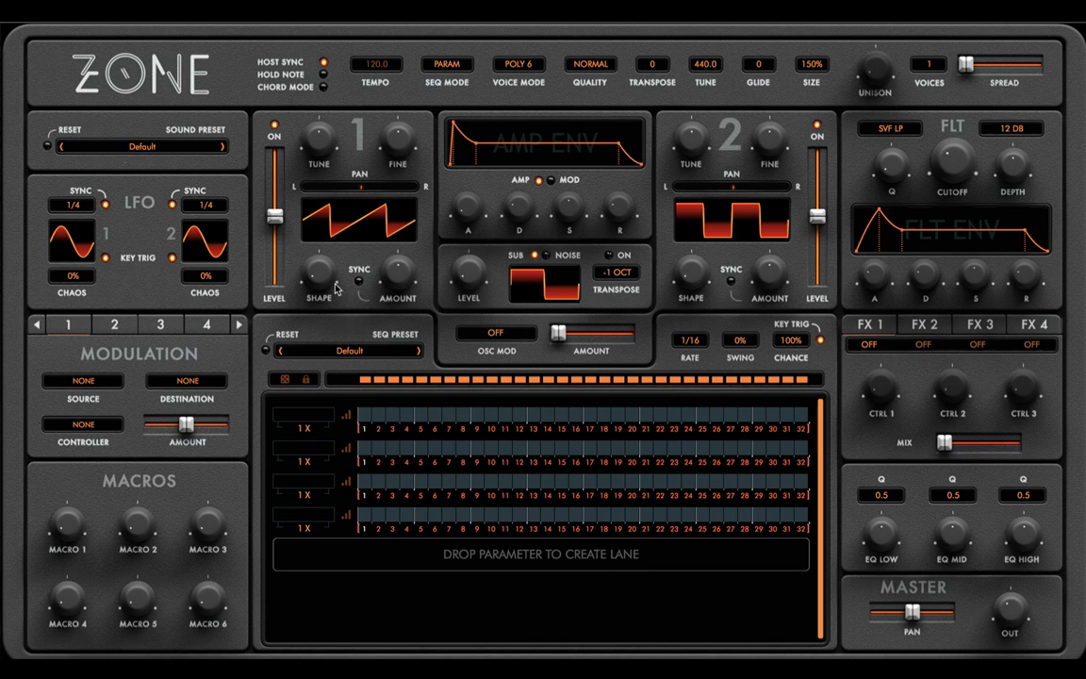
- Set oscillator 2's waveform to the classic Saw and turn on sync for both oscillators
left_click(751, 226)
mouse_move(743, 232)
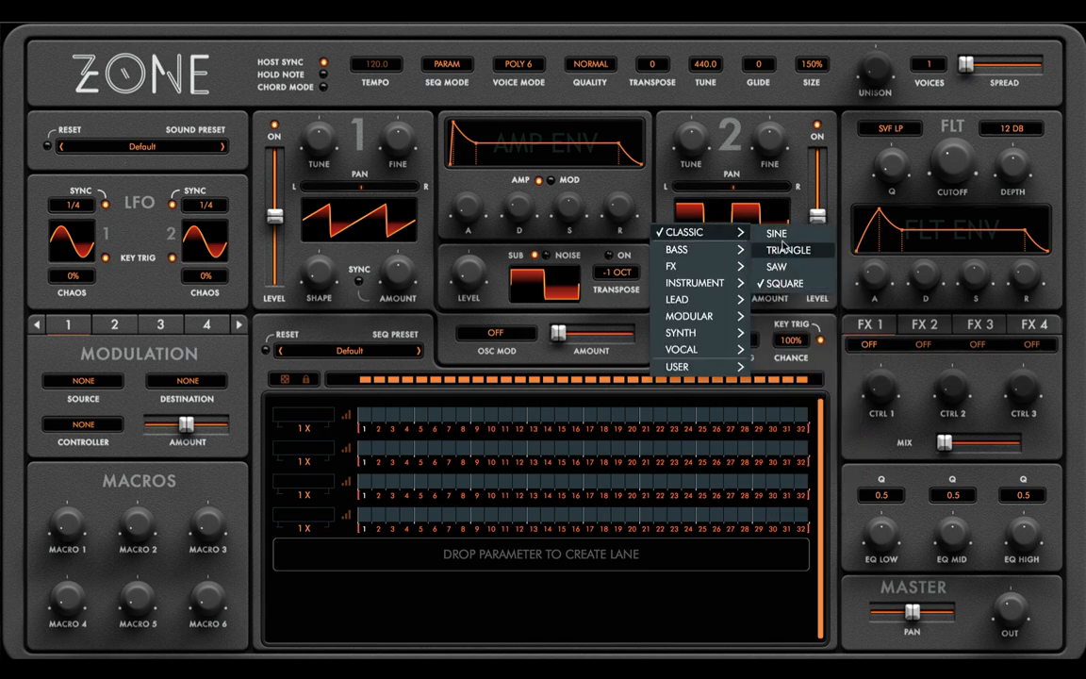
left_click(780, 267)
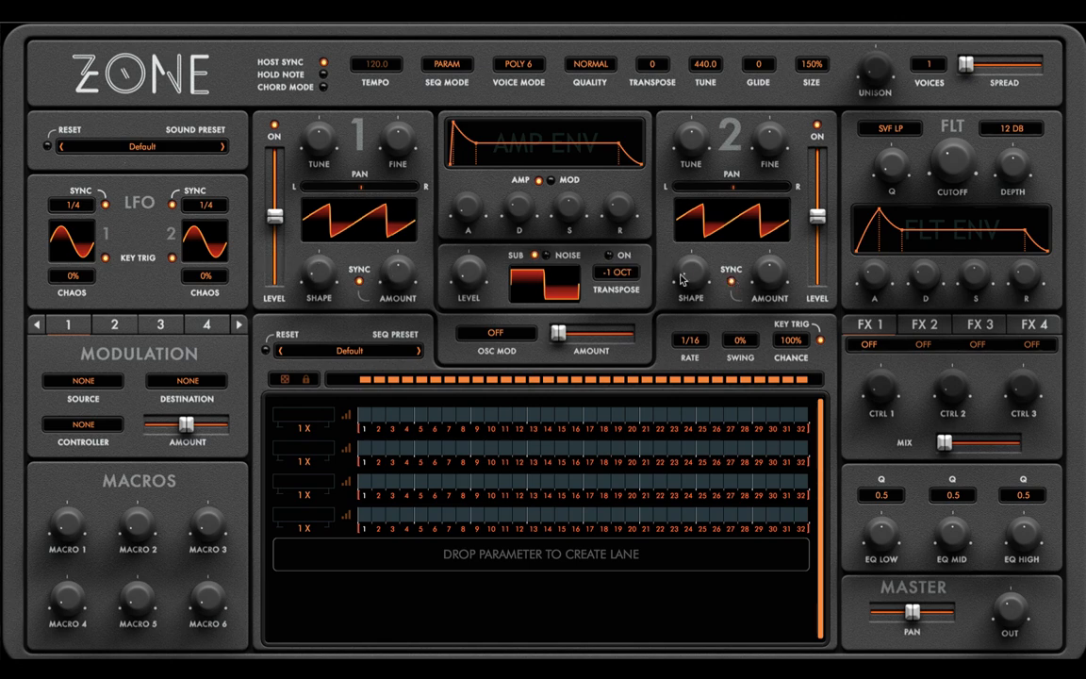
- Set the oscillator modulation type to FM (EXP)
left_click(526, 341)
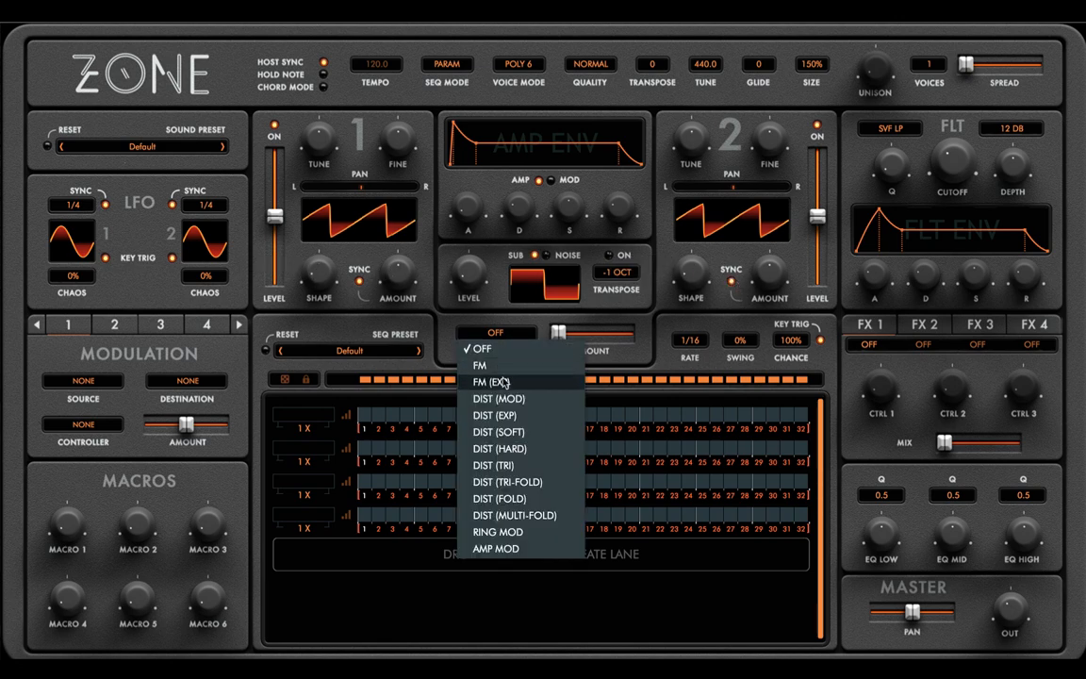
left_click(525, 381)
left_click(509, 338)
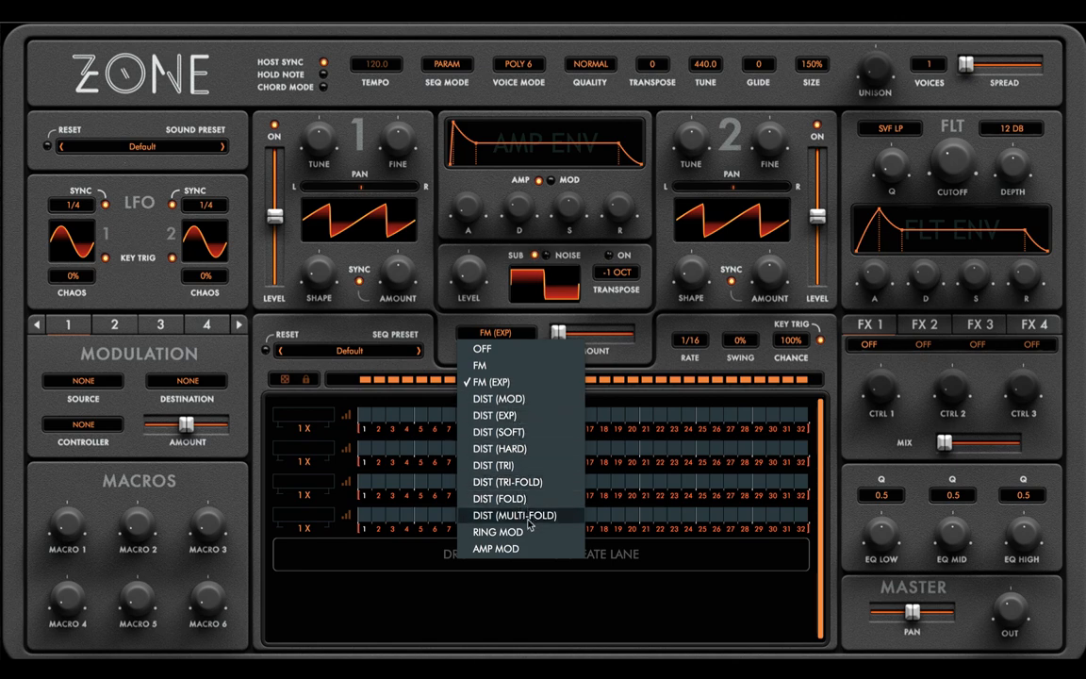
left_click(491, 381)
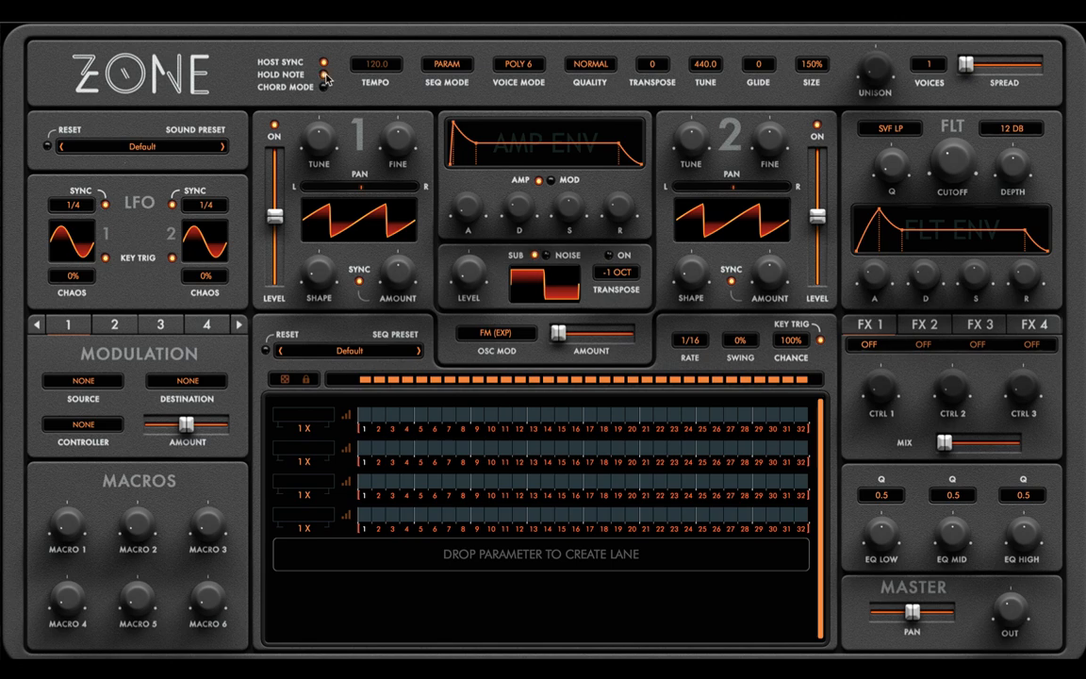
- Turn on Hold Note and set the unison to 2 voices with the spread just under halfway
left_click_drag(561, 334, 562, 335)
left_click_drag(937, 53, 999, 57)
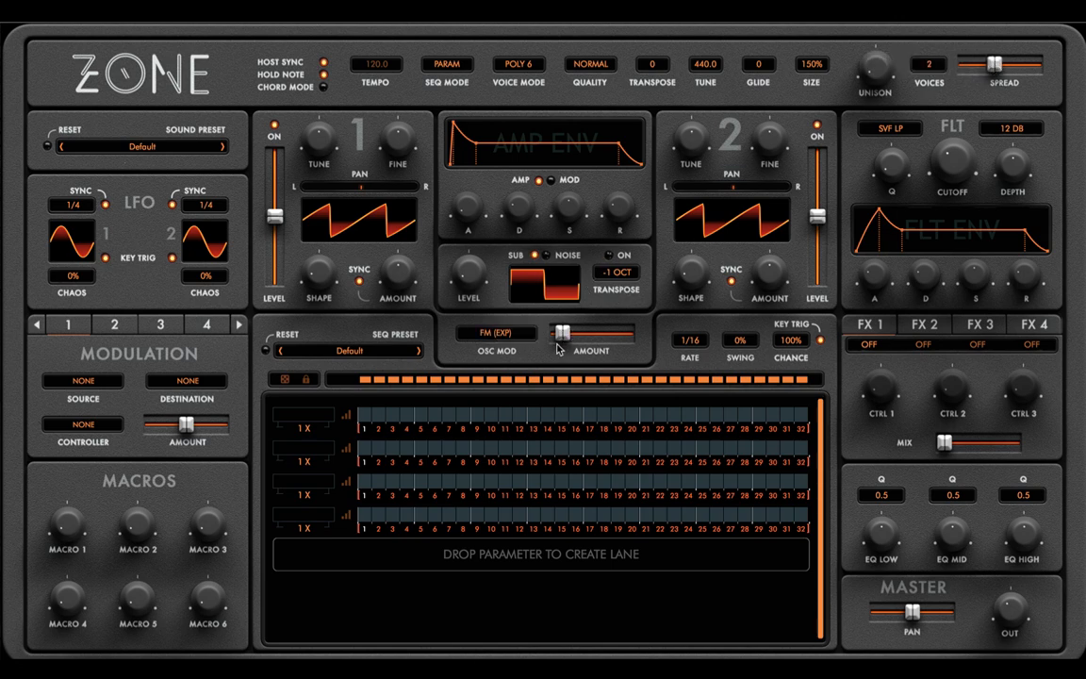
- Assign the oscillator mod amount to the first sequencer lane and draw a rising ramp across all 32 steps
left_click_drag(562, 335, 363, 423)
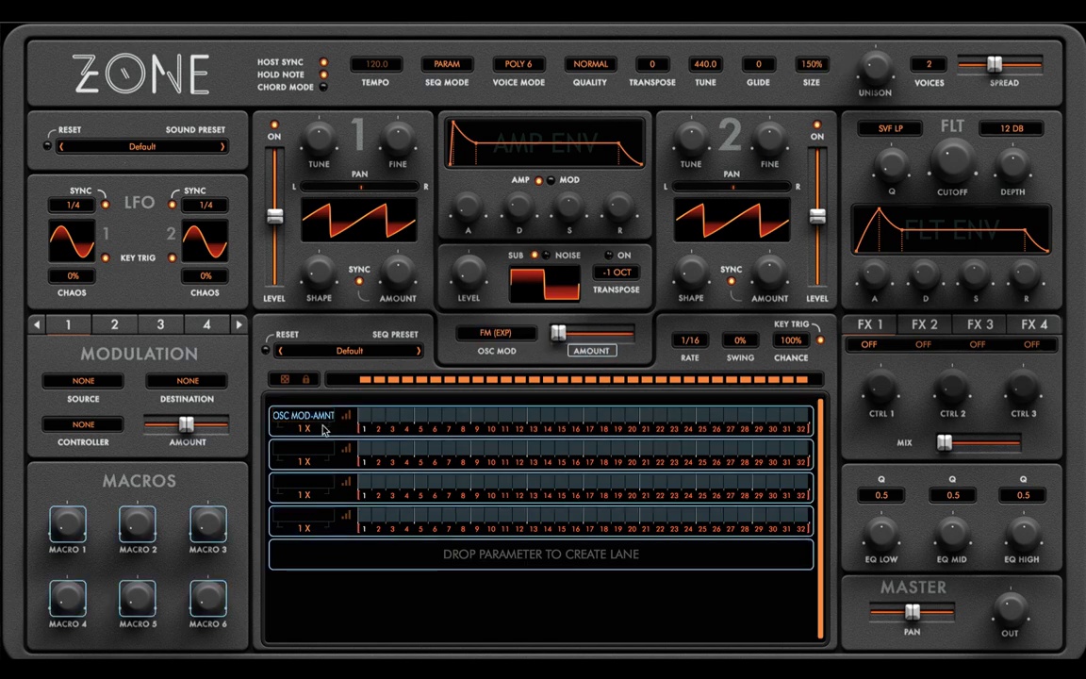
left_click_drag(373, 630, 803, 483)
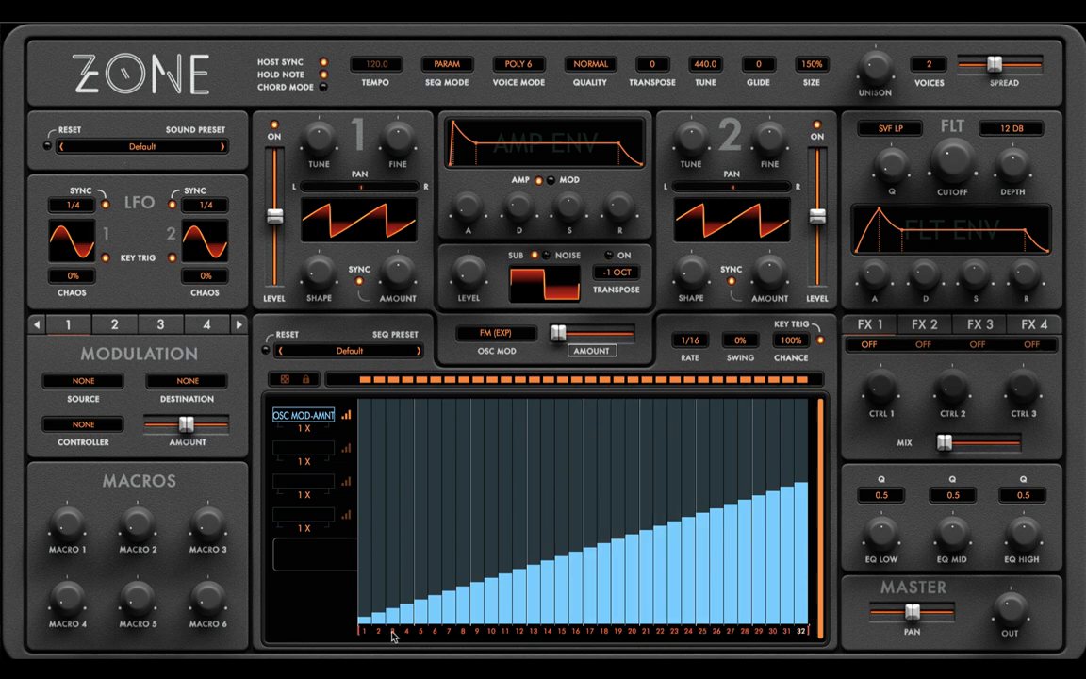
- Limit the lane's loop range to steps 9 to 23 and draw an uneven rising pattern across them
left_click_drag(358, 634, 475, 648)
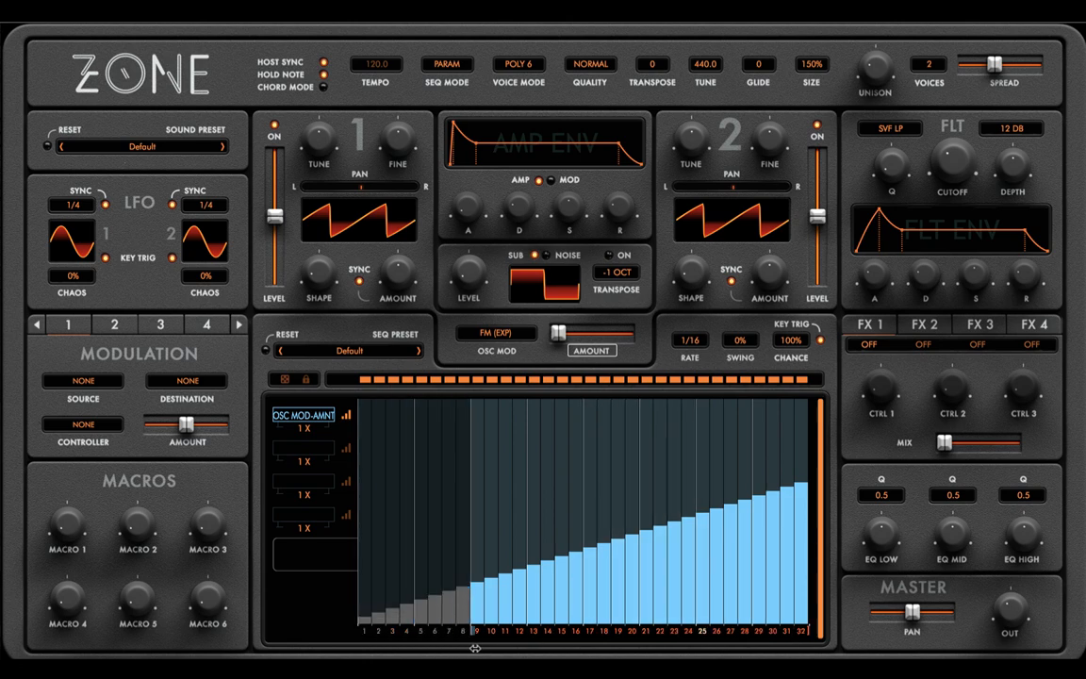
left_click_drag(804, 633, 681, 634)
left_click_drag(478, 616, 676, 522)
mouse_move(476, 599)
left_mouse_down()
mouse_move(586, 582)
mouse_move(674, 519)
left_mouse_up()
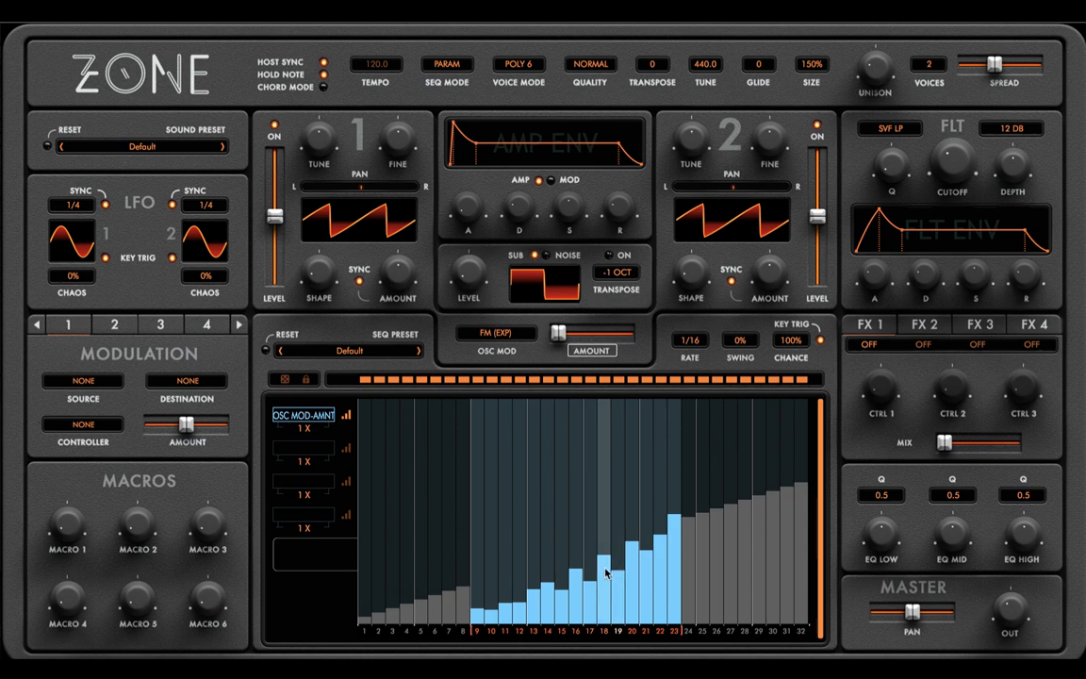
- Raise step 18 to +67.2%, bring it back down near its neighbours, and lower step 9
left_click(607, 476)
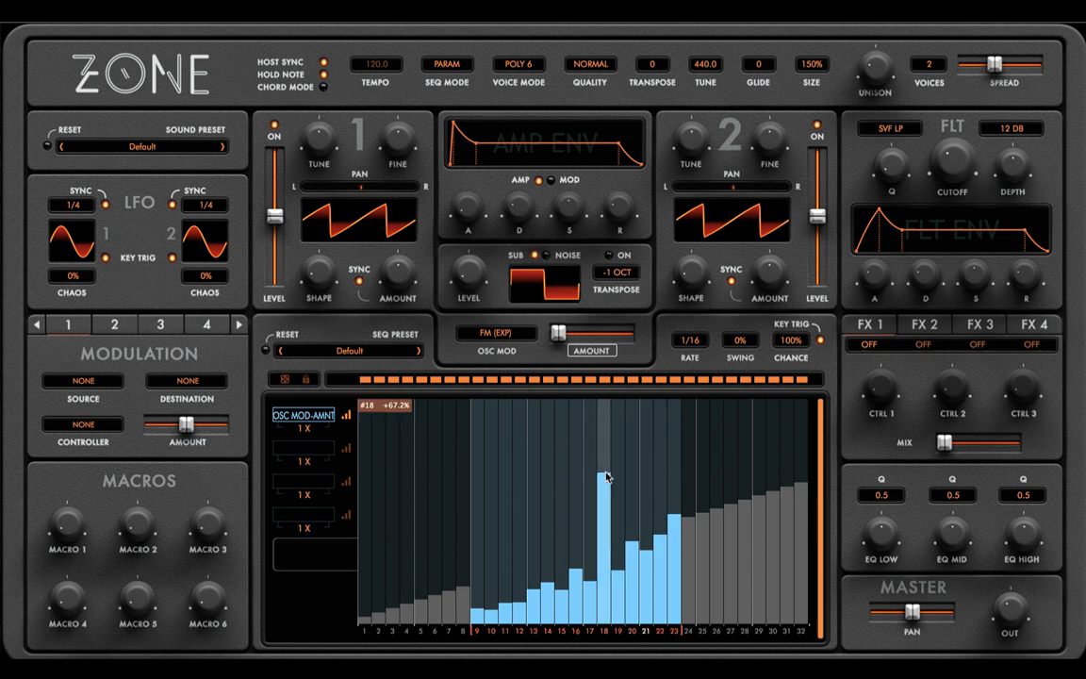
left_click(606, 581)
left_click(606, 570)
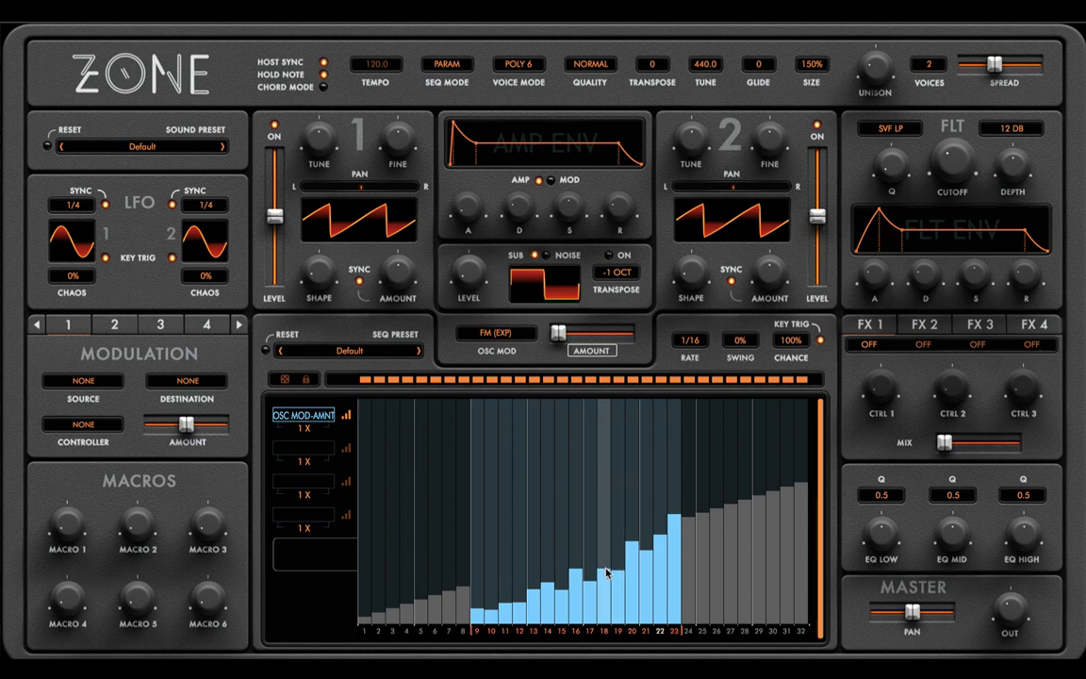
left_click(477, 615)
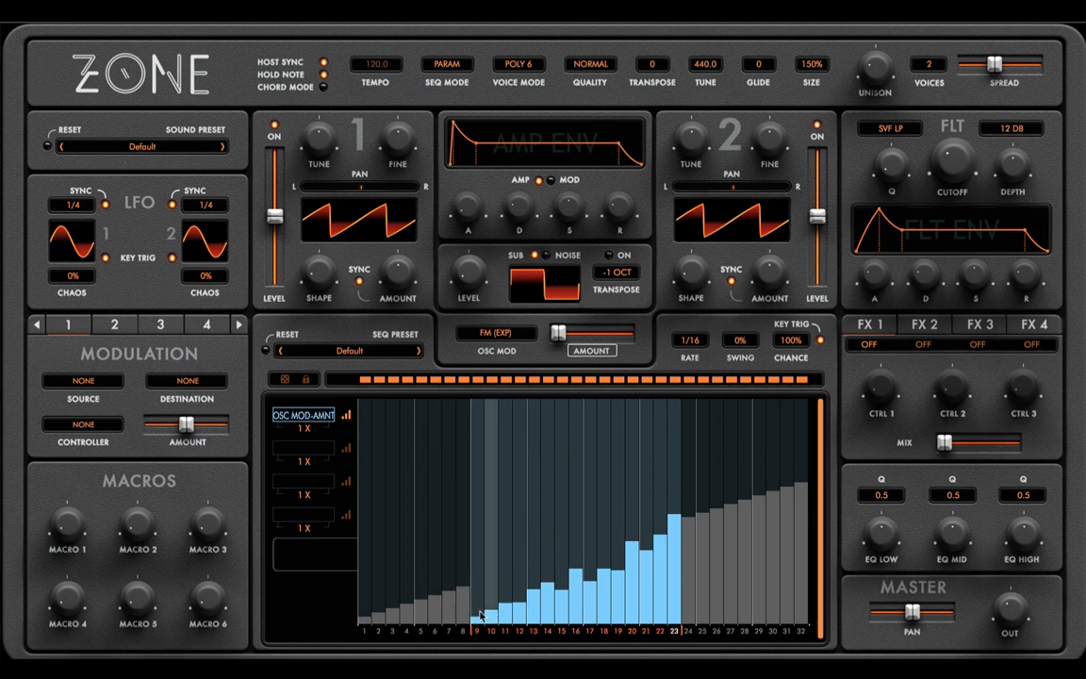
- Randomize the step values of the OSC MOD-AMNT lane
mouse_move(332, 417)
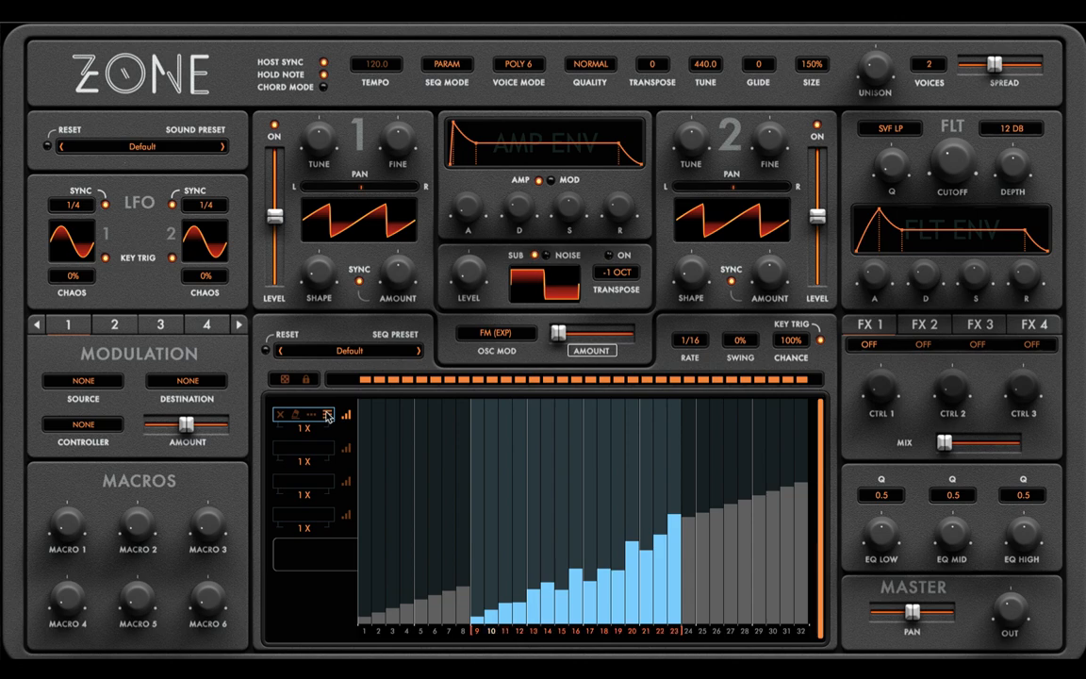
left_click(286, 380)
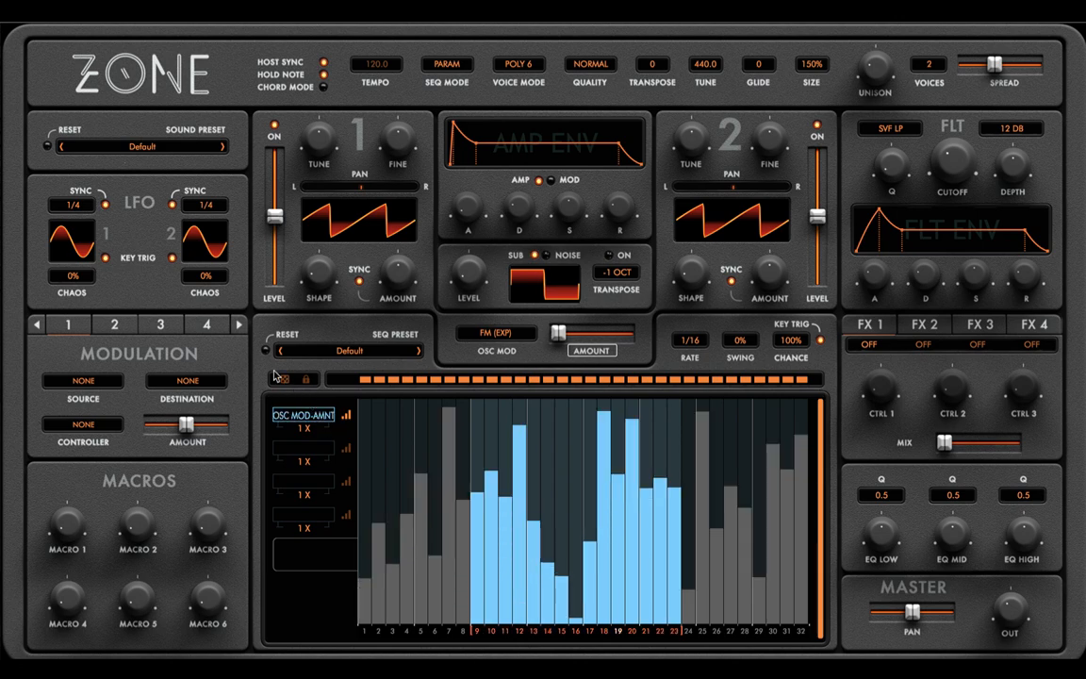
left_click(312, 414)
left_click(363, 370)
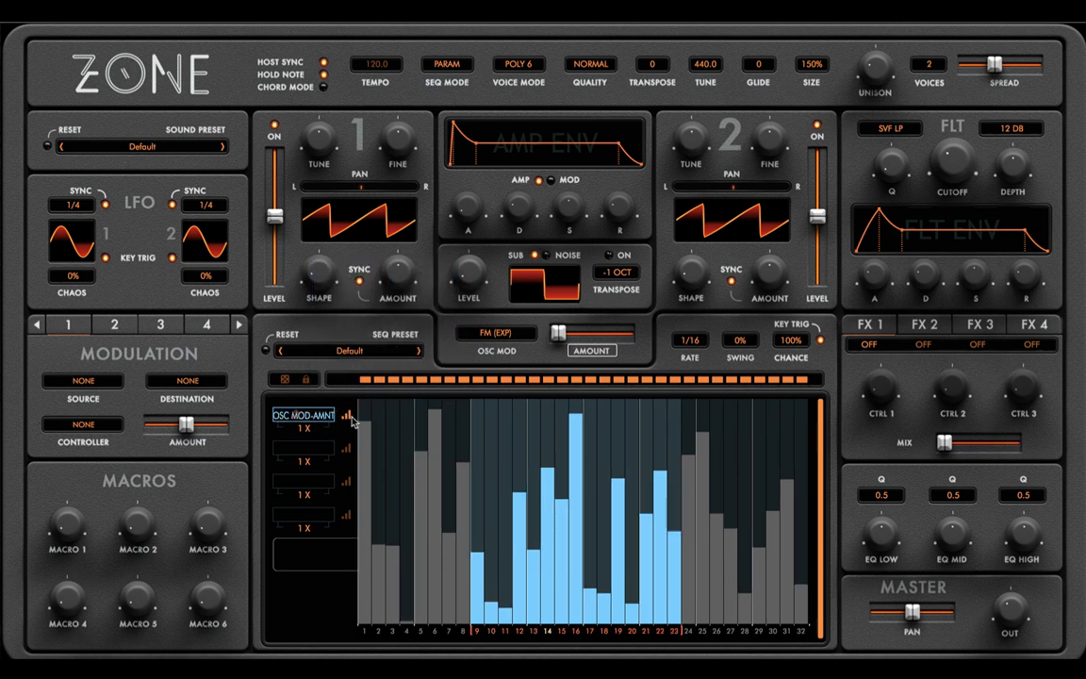
- Clear the lane's steps and randomize their values repeatedly
key("Delete")
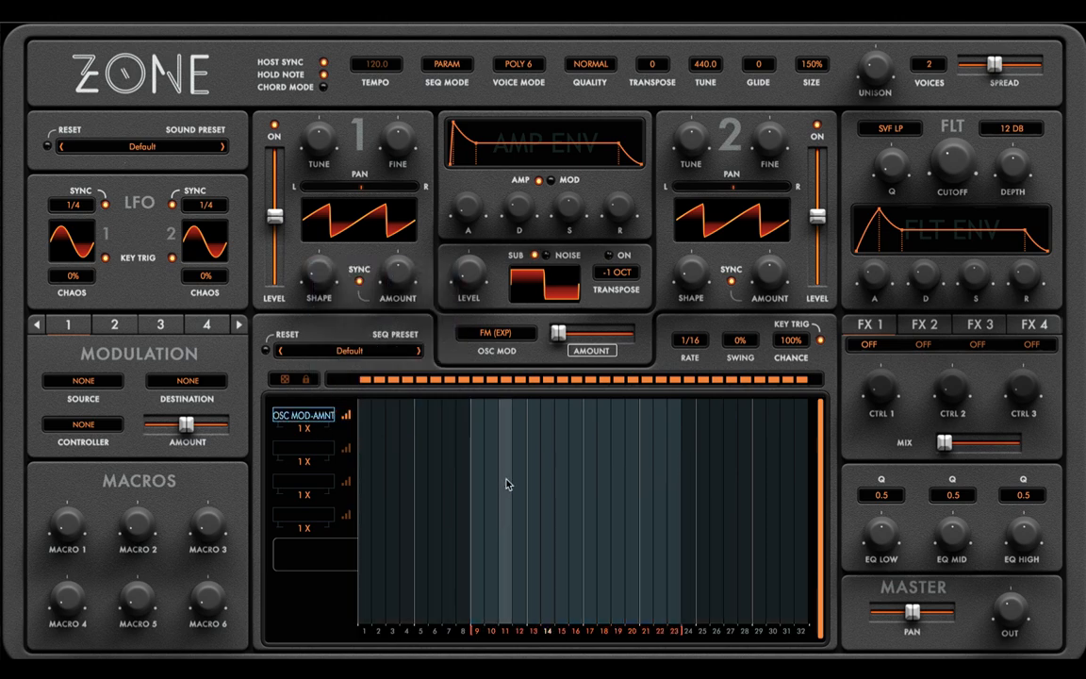
key("r")
key("r")
key("r")
key("r")
key("Delete")
key("r")
key("r")
key("r")
key("r")
key("r")
key("r")
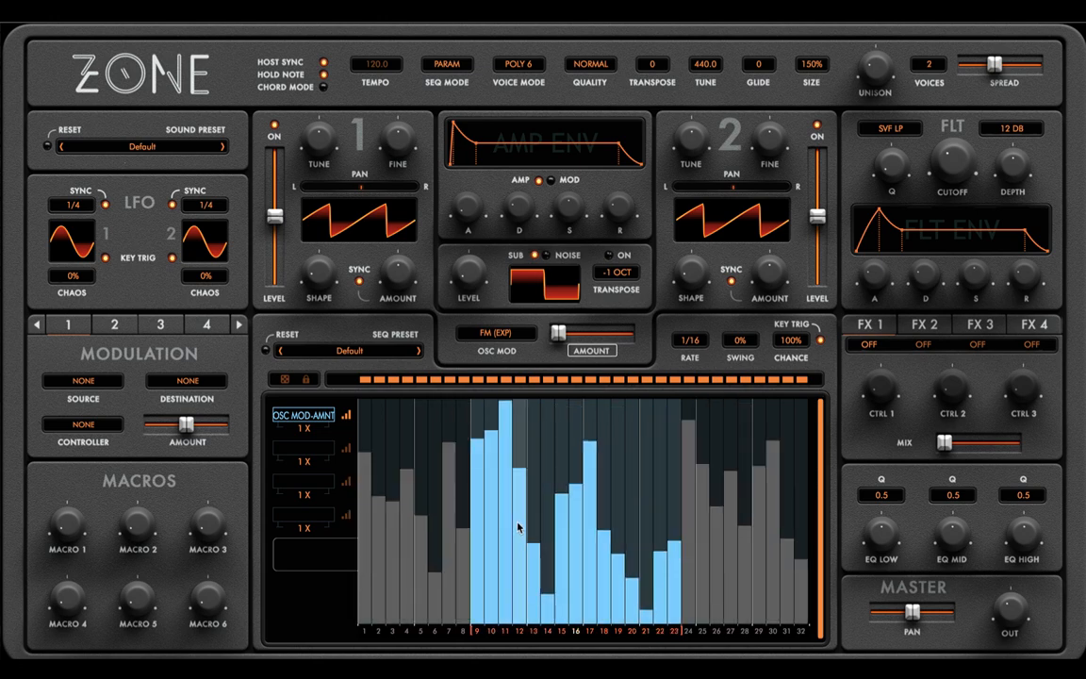
- Mute individual steps 11, 12, 17 and 21 of the lane and unmute them again
left_click(521, 632)
left_click(590, 632)
left_click(646, 633)
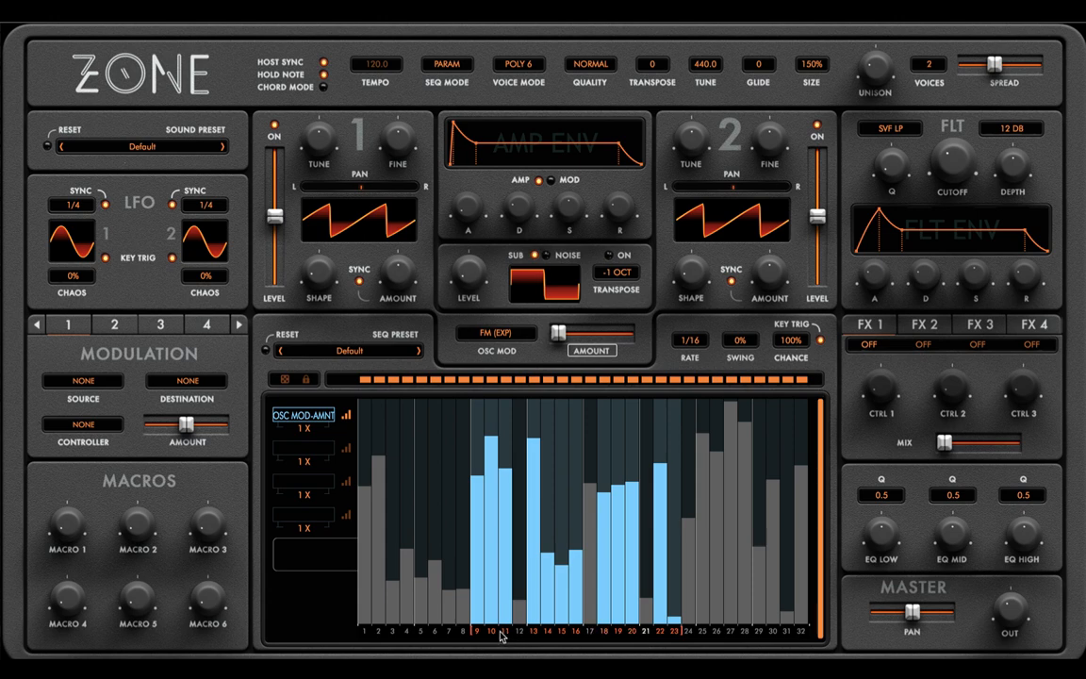
left_click(502, 632)
left_click(600, 632)
left_click(591, 632)
left_click(606, 632)
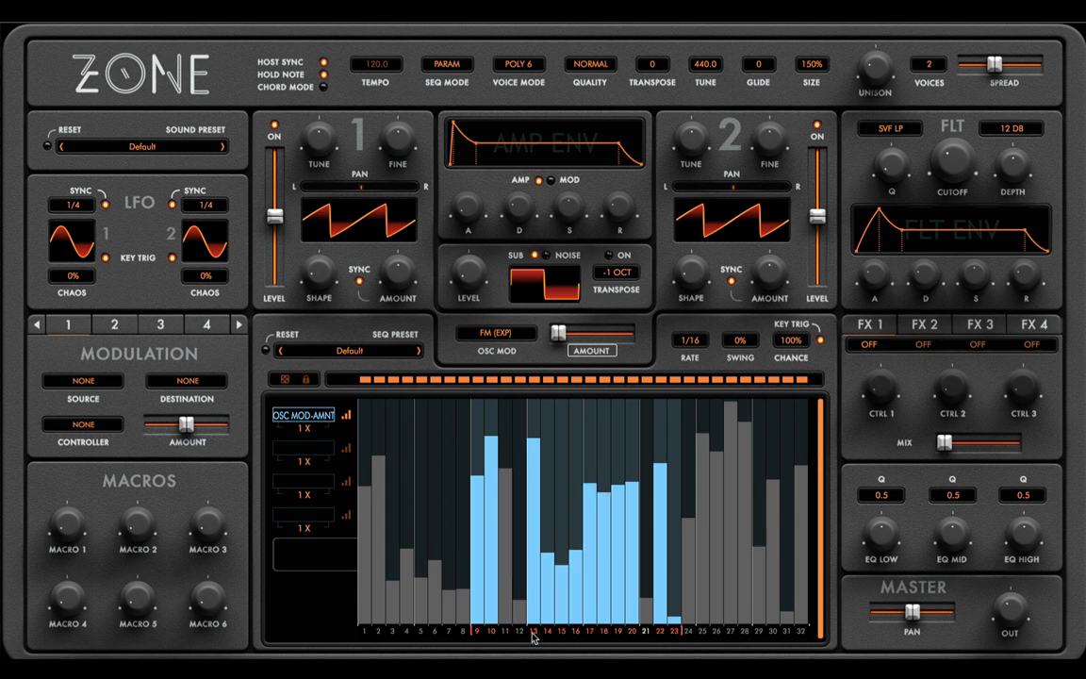
left_click(506, 632)
left_click(520, 633)
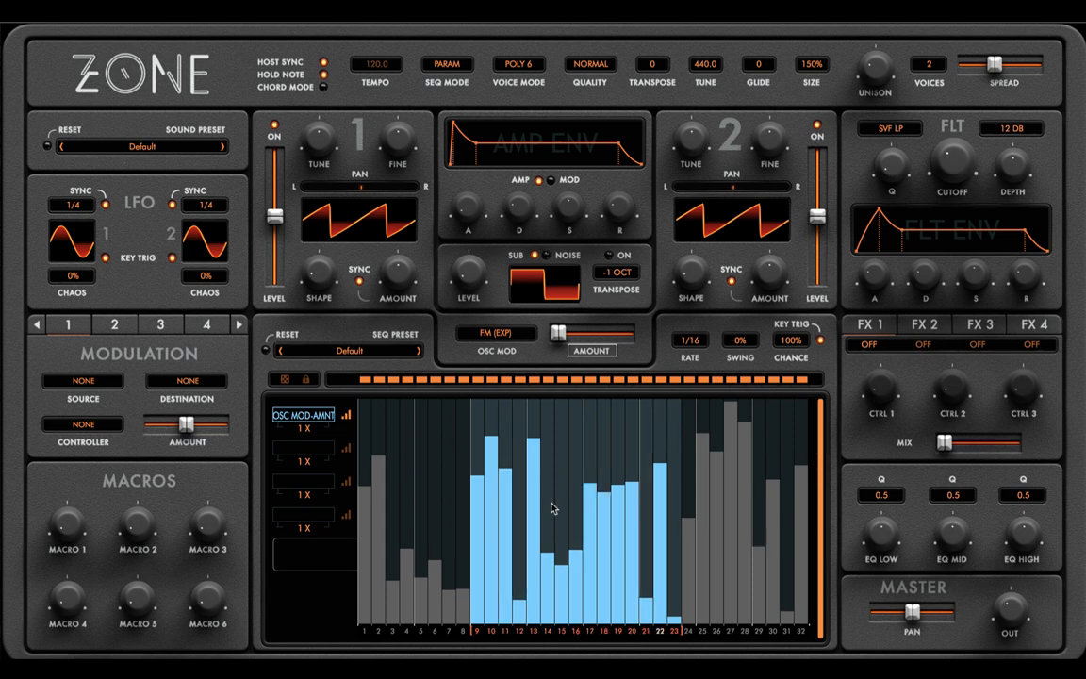
- Flip the lane's step pattern vertically and then horizontally
left_click(310, 415)
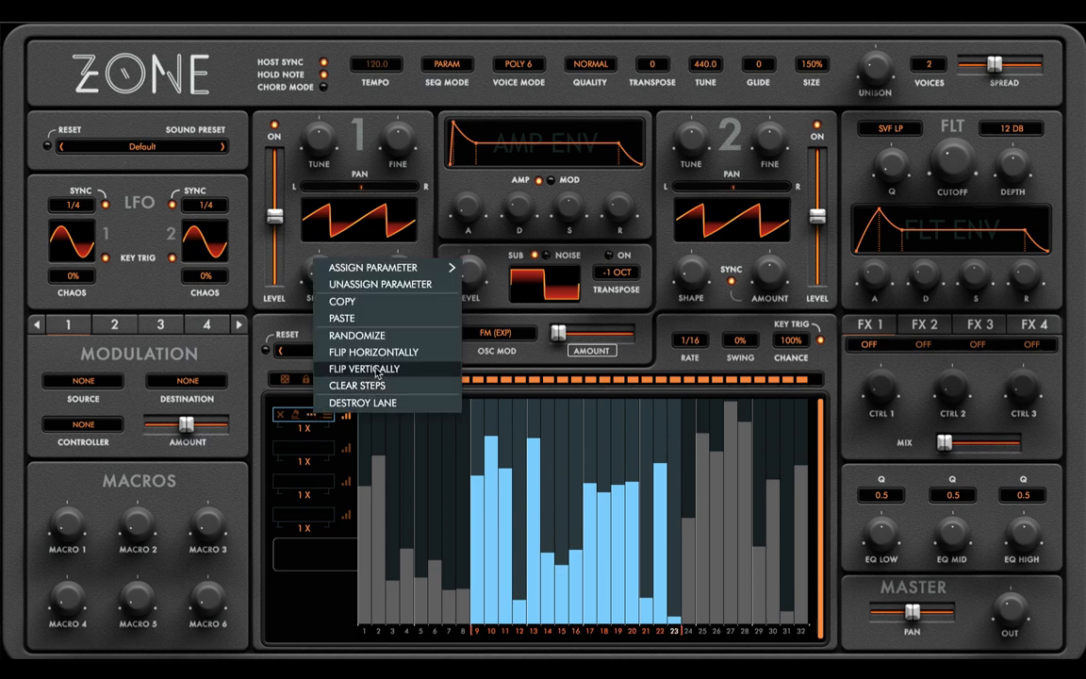
left_click(356, 334)
left_click(311, 416)
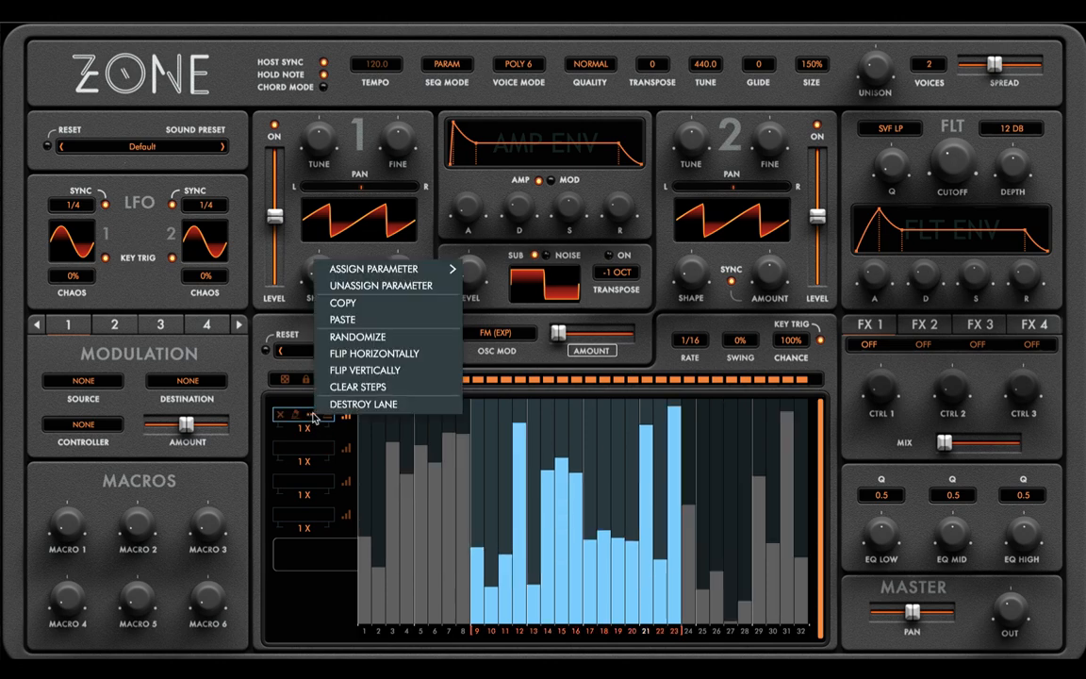
left_click(356, 336)
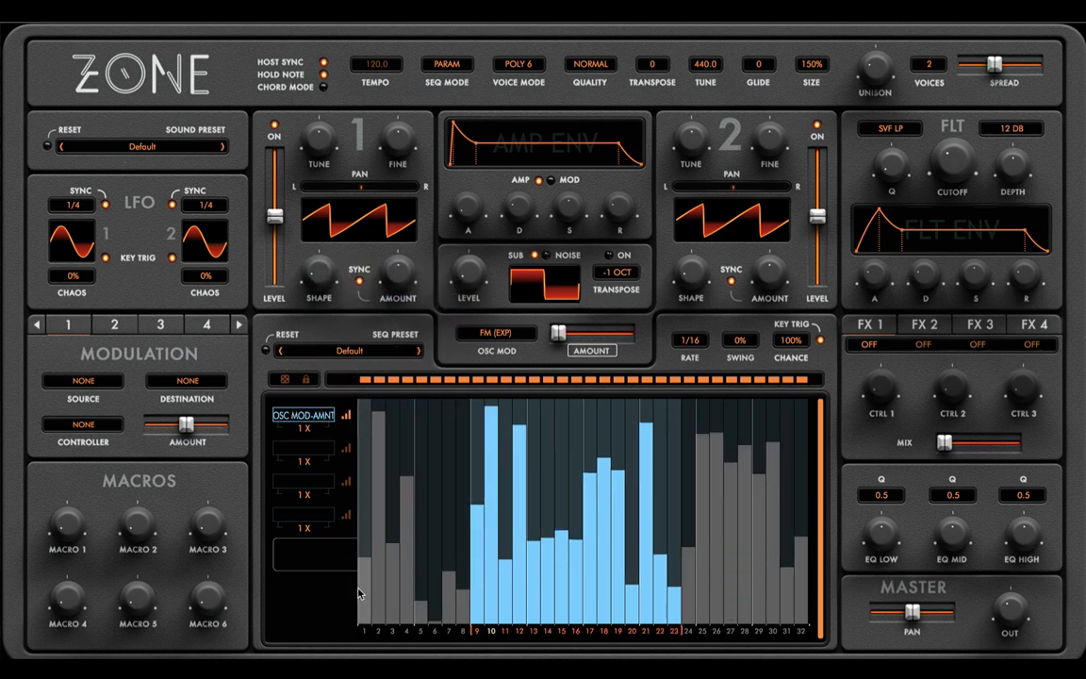
- Draw a rising ramp across the lane, then replace it with the preset pattern that accents every fourth step
left_click_drag(358, 589, 769, 472)
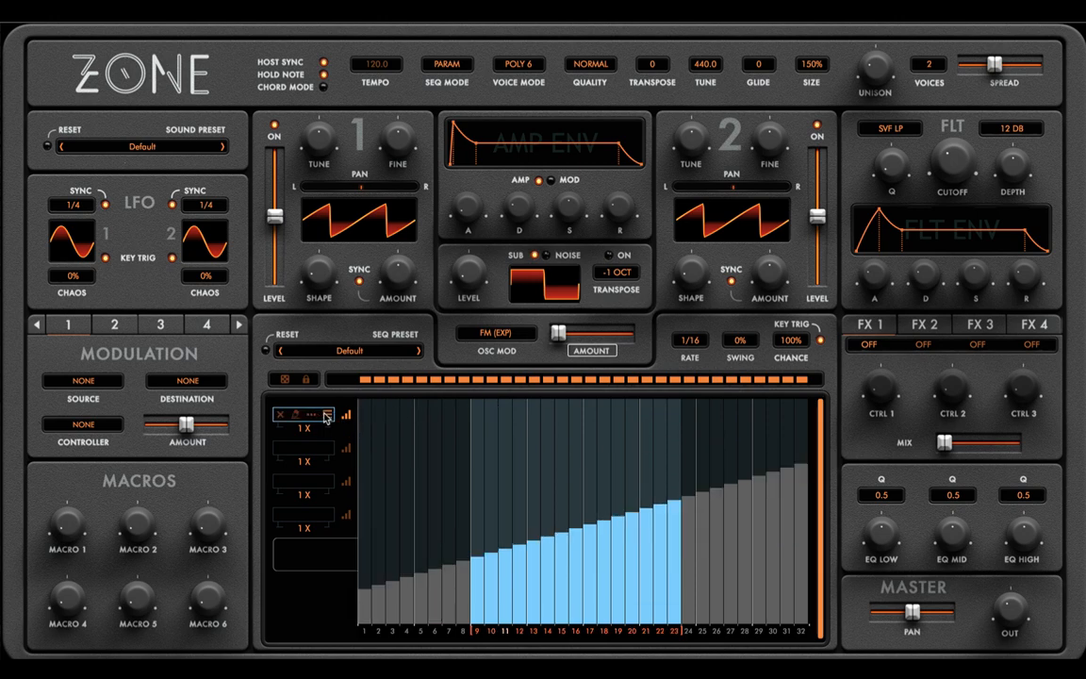
left_click(325, 416)
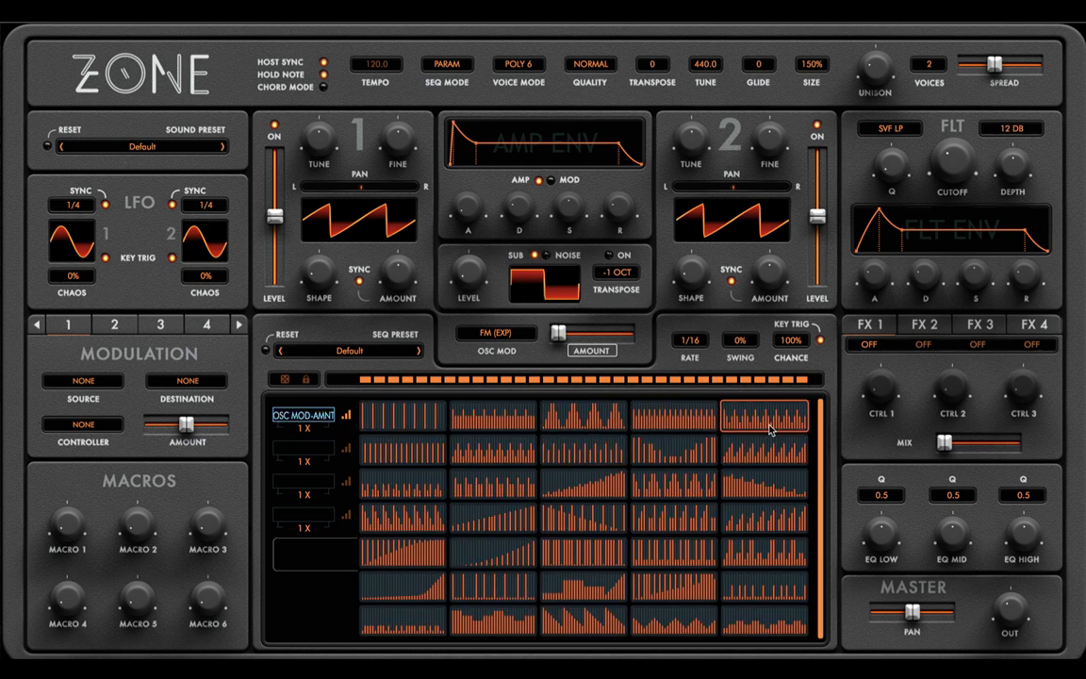
left_click(417, 412)
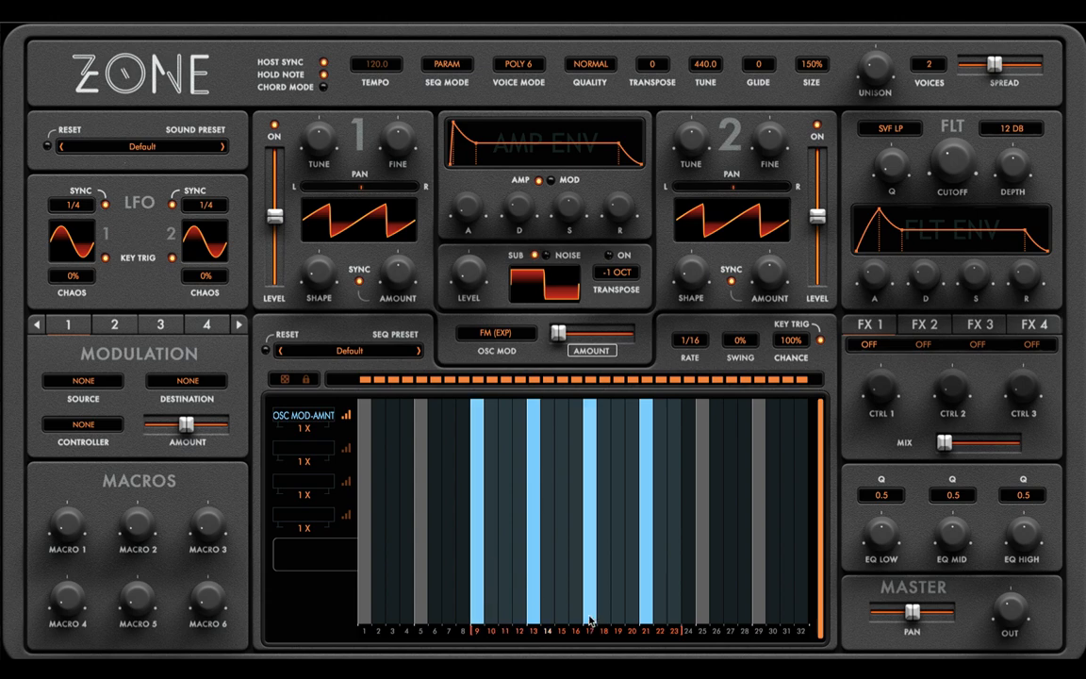
- Extend the lane's loop range to cover all 32 steps
left_click_drag(469, 633, 360, 630)
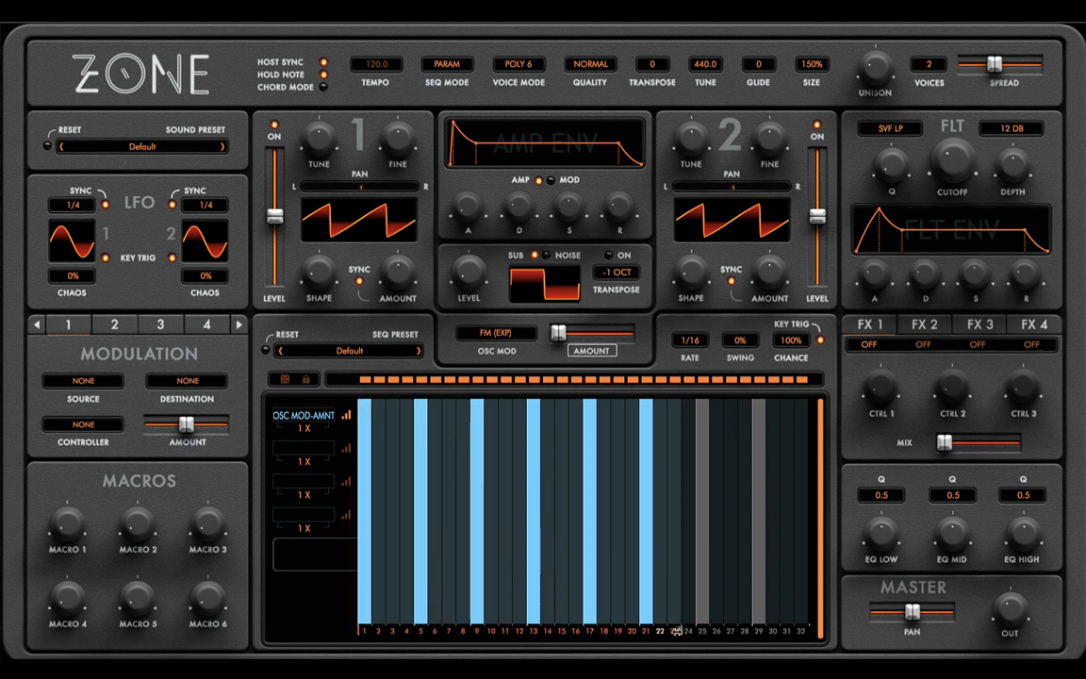
left_click_drag(693, 632, 809, 632)
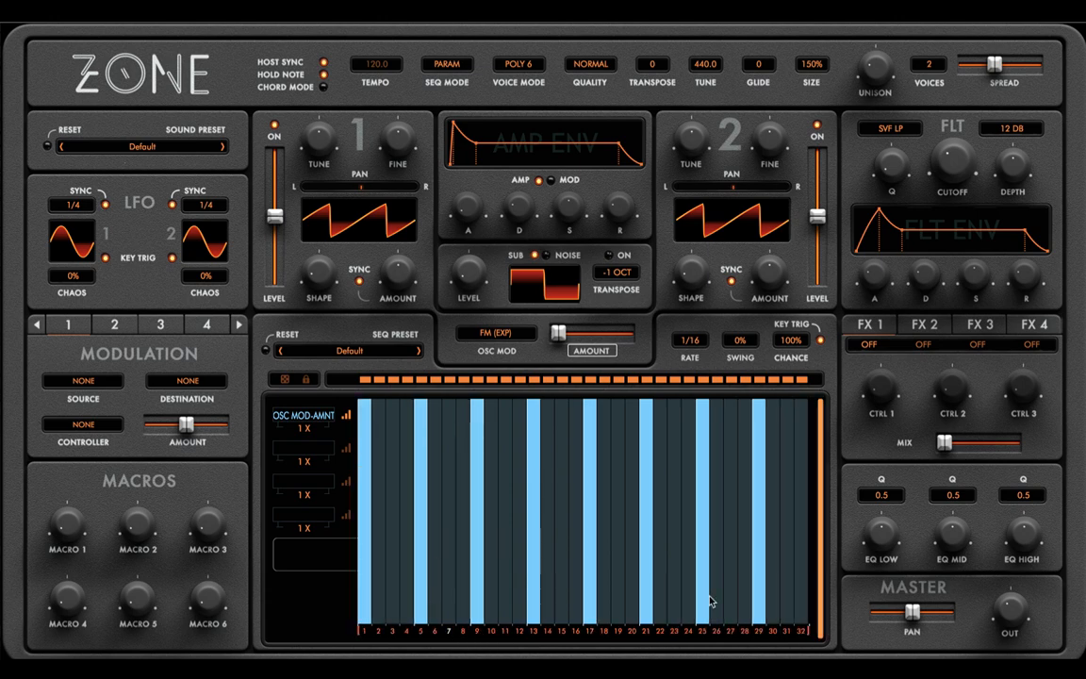
- Set the OSC MOD-AMNT lane's speed to 2 X and the sequencer swing to 14%
left_click(307, 429)
left_click(315, 362)
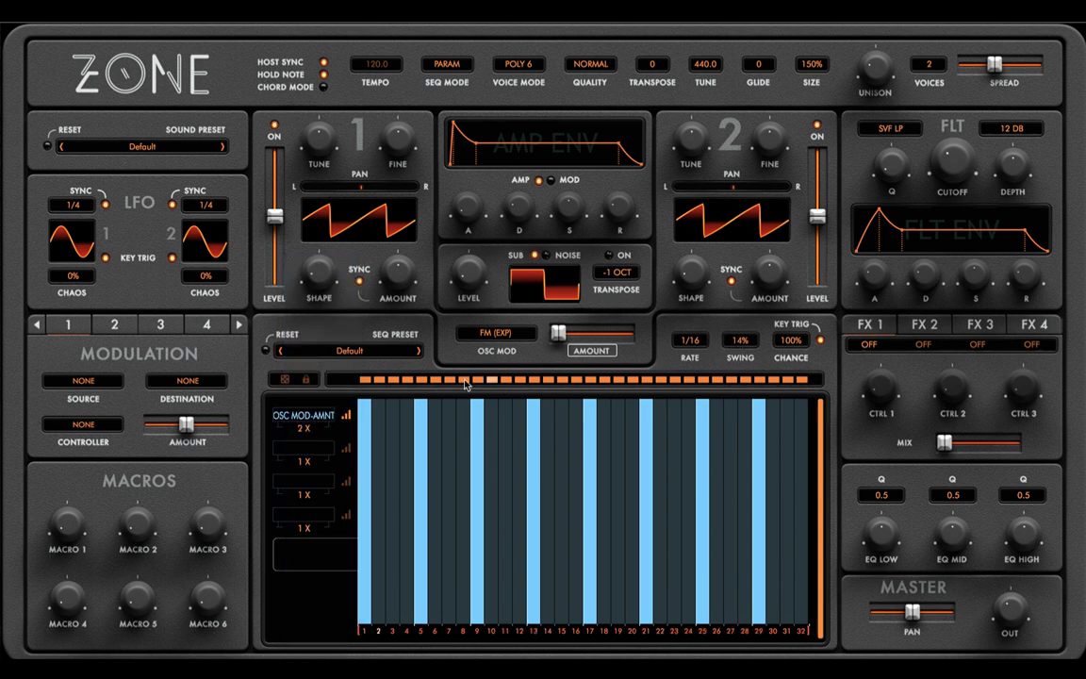
- Apply the four-peak preset pattern to the lane, then replace it with the preset alternating between high and lower steps
left_click(285, 378)
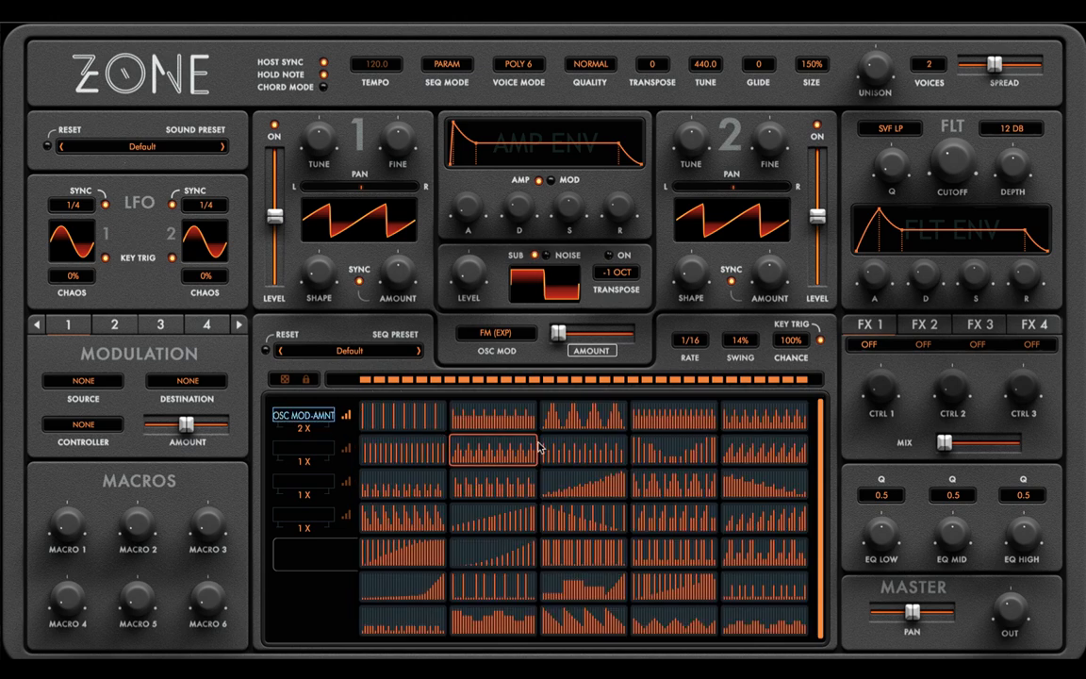
left_click(609, 419)
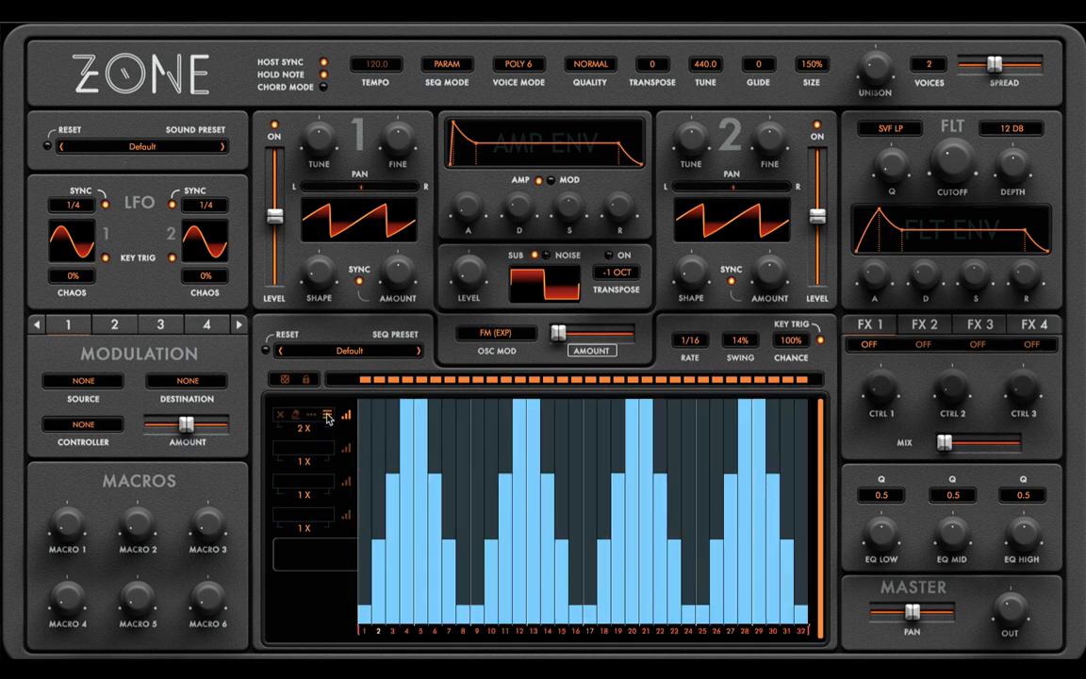
left_click(285, 379)
left_click(666, 429)
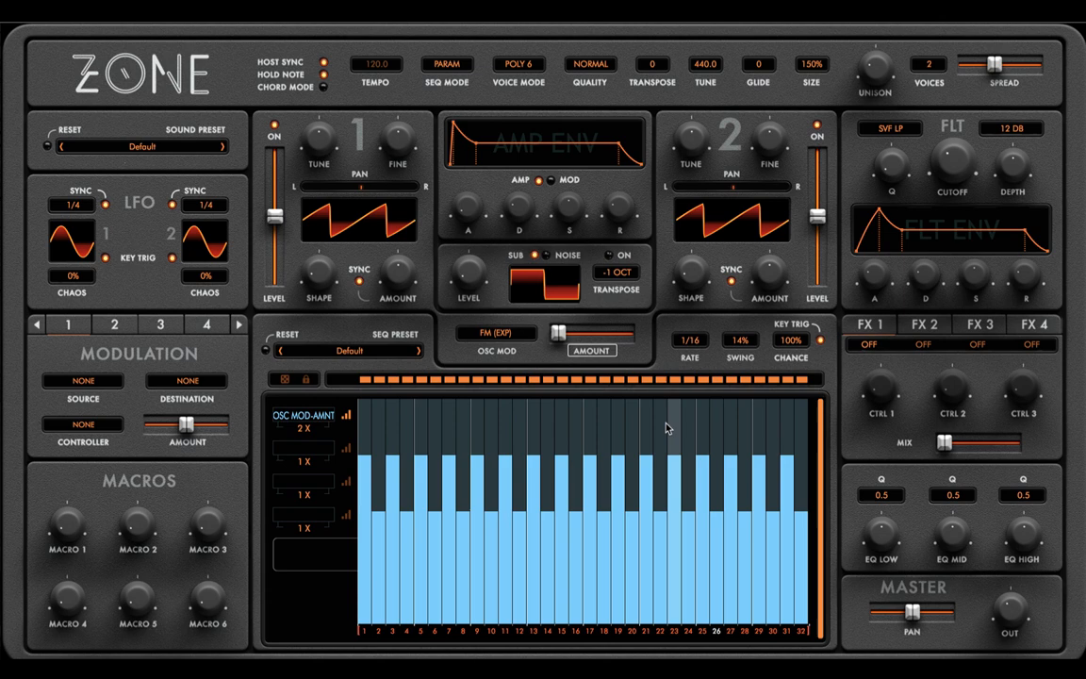
- Apply the preset pattern that peaks on every fourth step to the OSC MOD-AMNT lane, then replace it with the exponentially rising preset
left_click(330, 415)
left_click(766, 428)
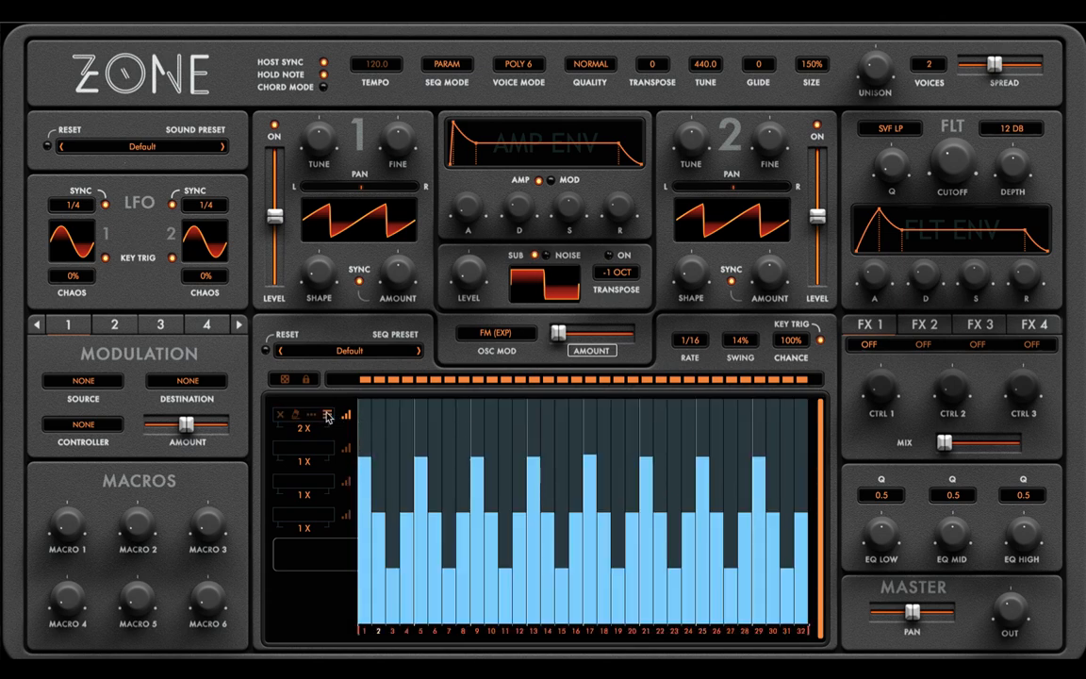
left_click(327, 414)
left_click(401, 585)
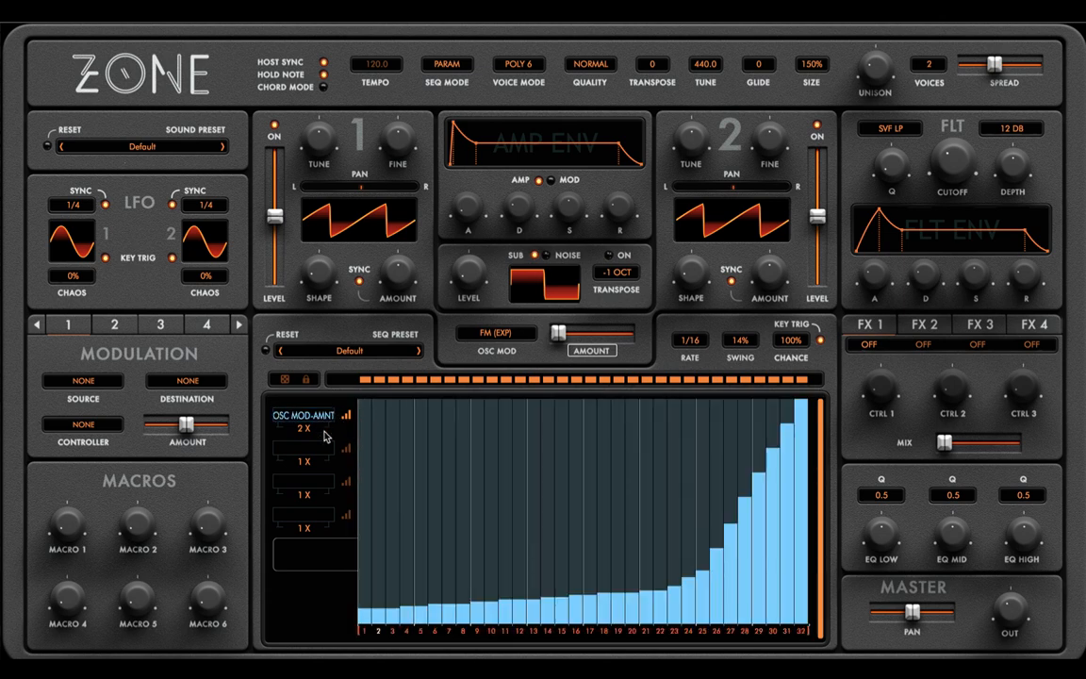
- Flip the OSC MOD-AMNT lane's pattern horizontally and then vertically, and open the lane's enlarged step view
left_click(329, 420)
right_click(304, 417)
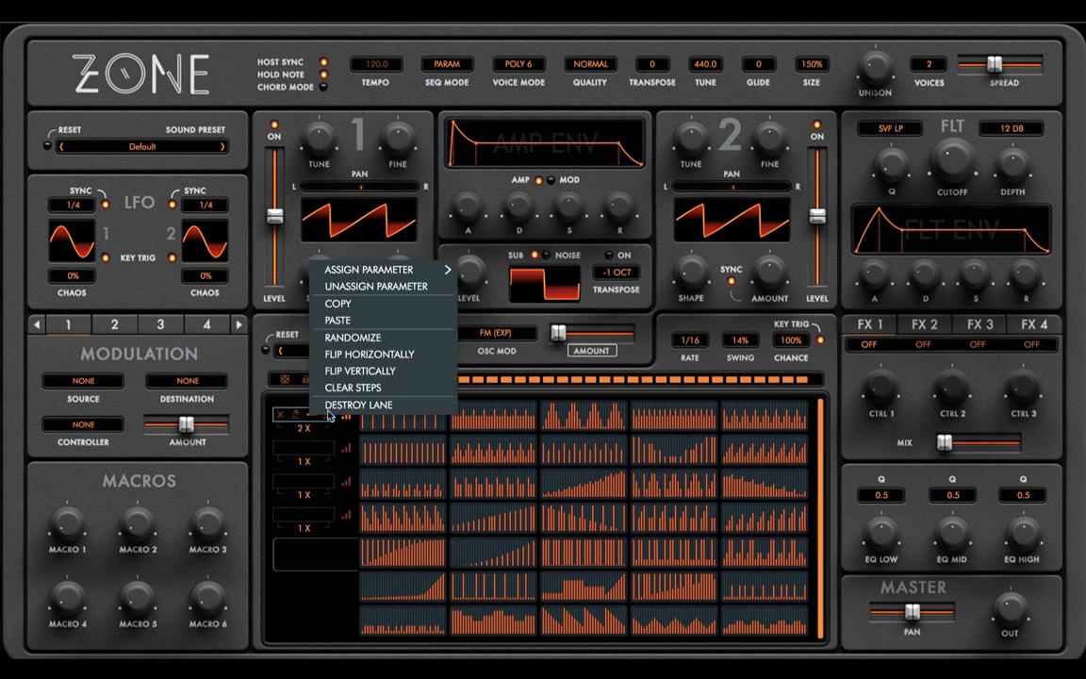
left_click(364, 355)
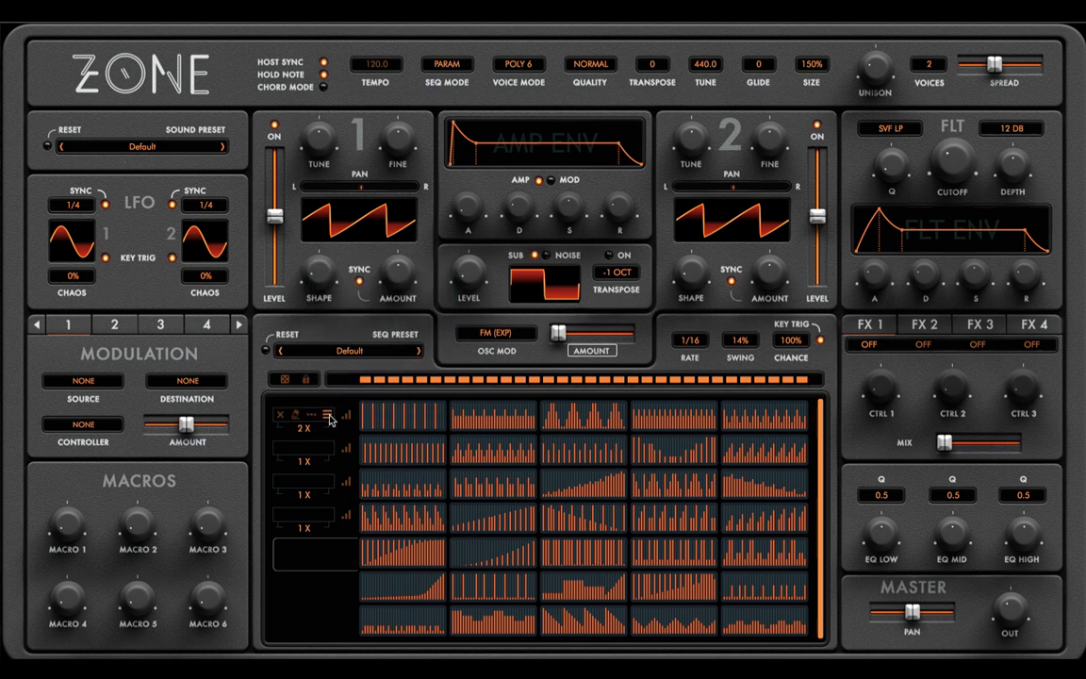
left_click(329, 419)
right_click(322, 421)
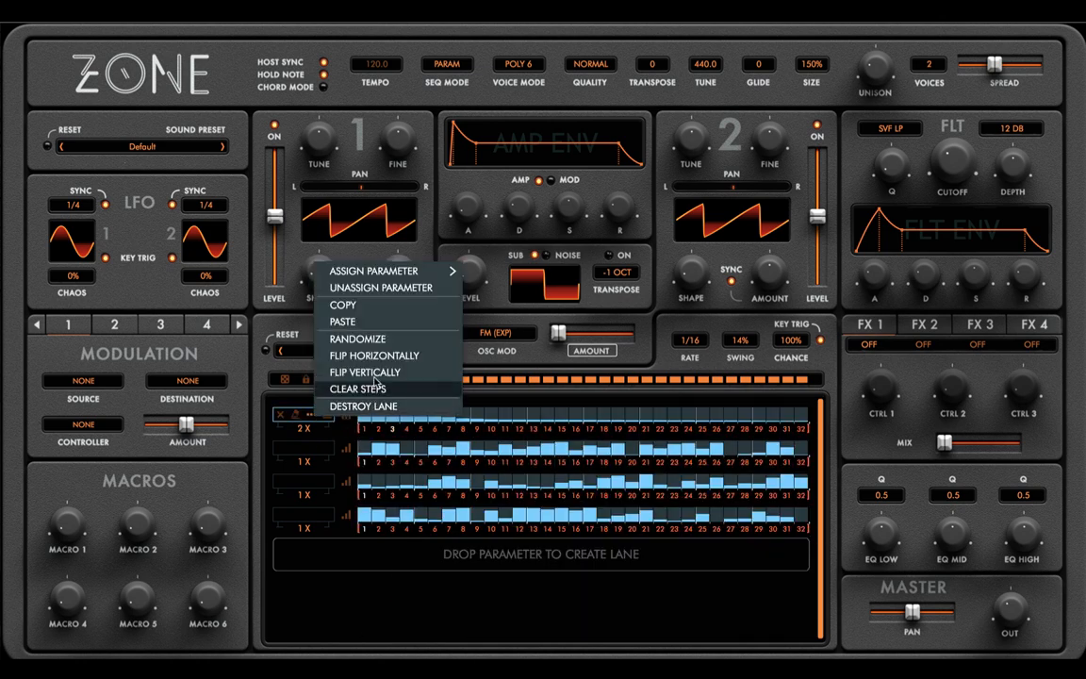
left_click(364, 361)
left_click(344, 417)
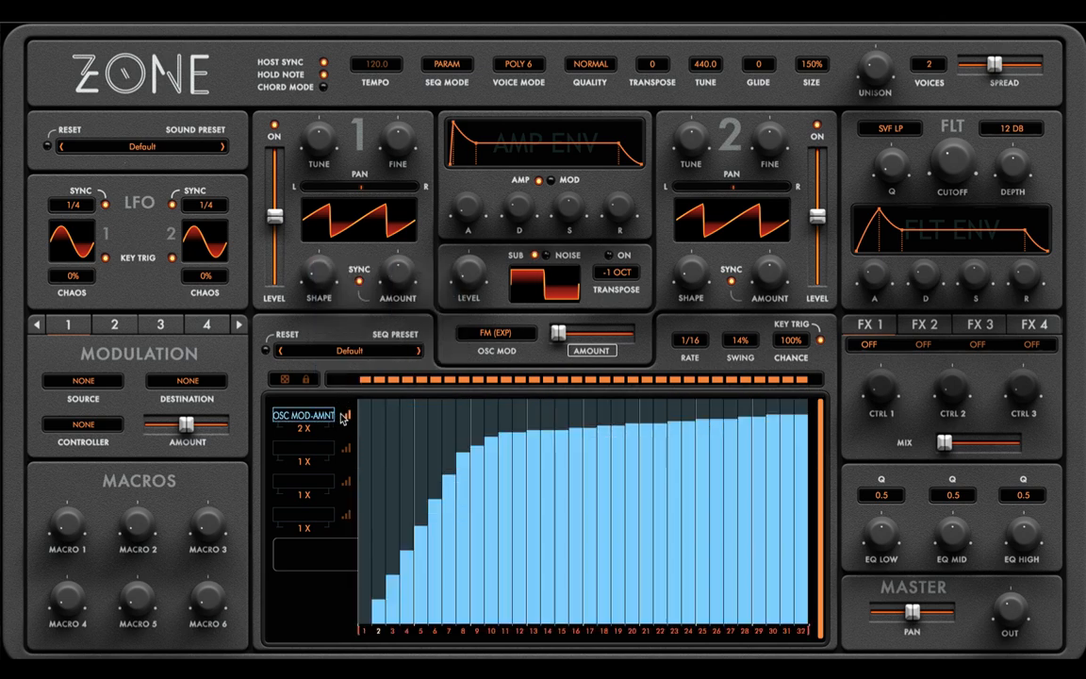
- Randomize the steps of the OSC MOD-AMNT lane
right_click(322, 424)
left_click(349, 361)
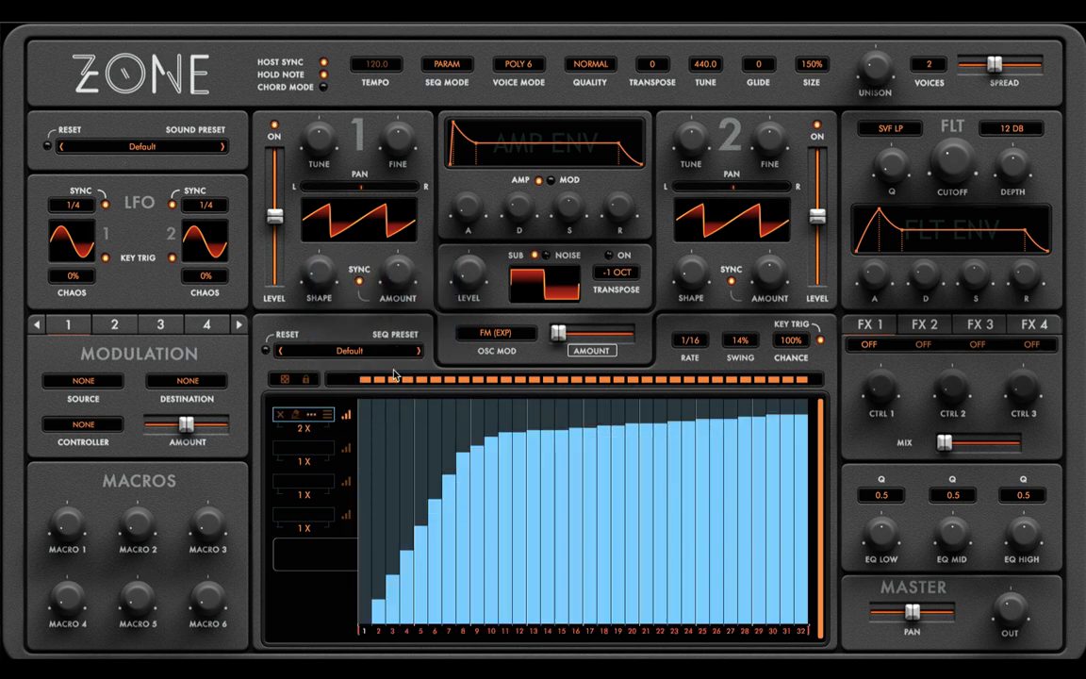
right_click(316, 421)
left_click(349, 333)
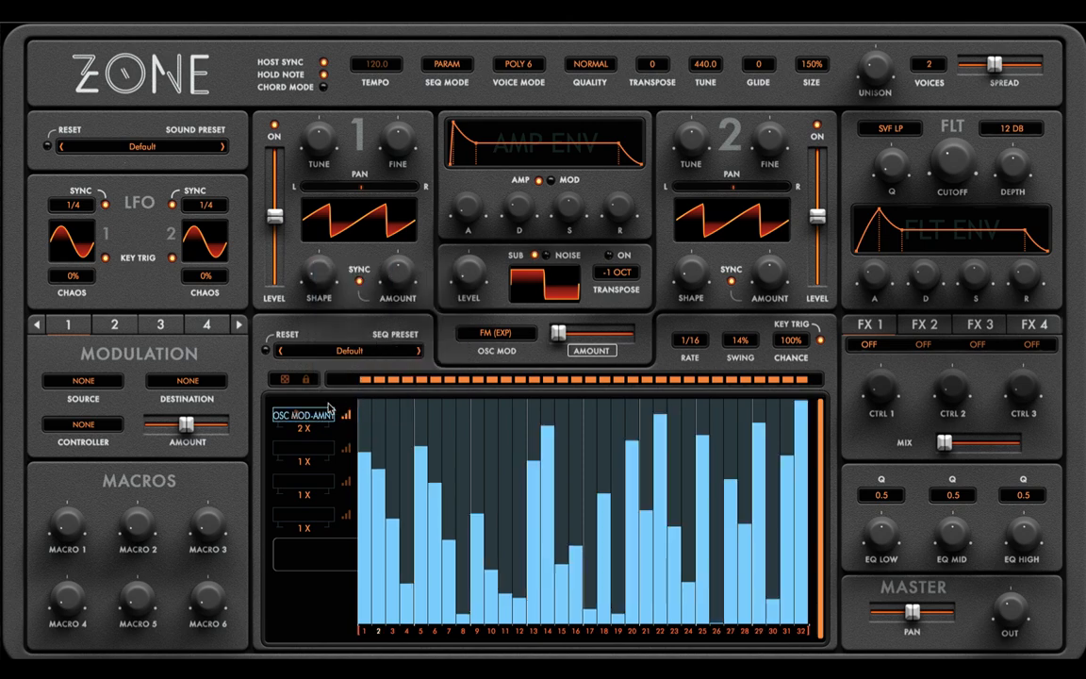
- Copy the OSC MOD-AMNT lane's steps and paste them into the second lane
right_click(316, 419)
left_click(383, 314)
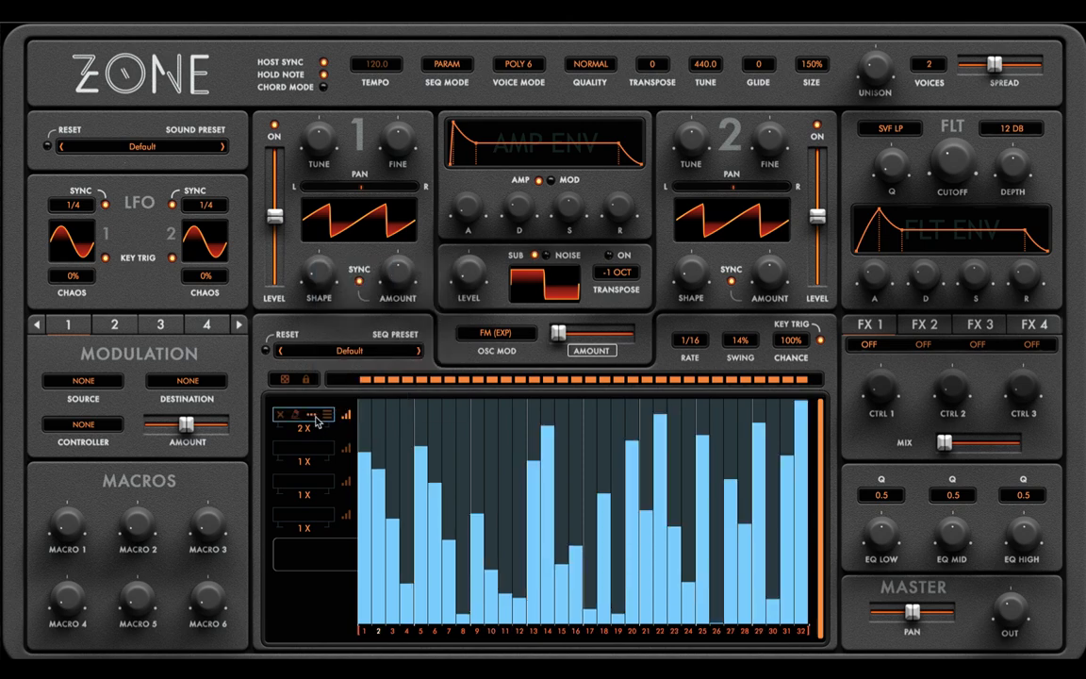
right_click(314, 450)
left_click(373, 371)
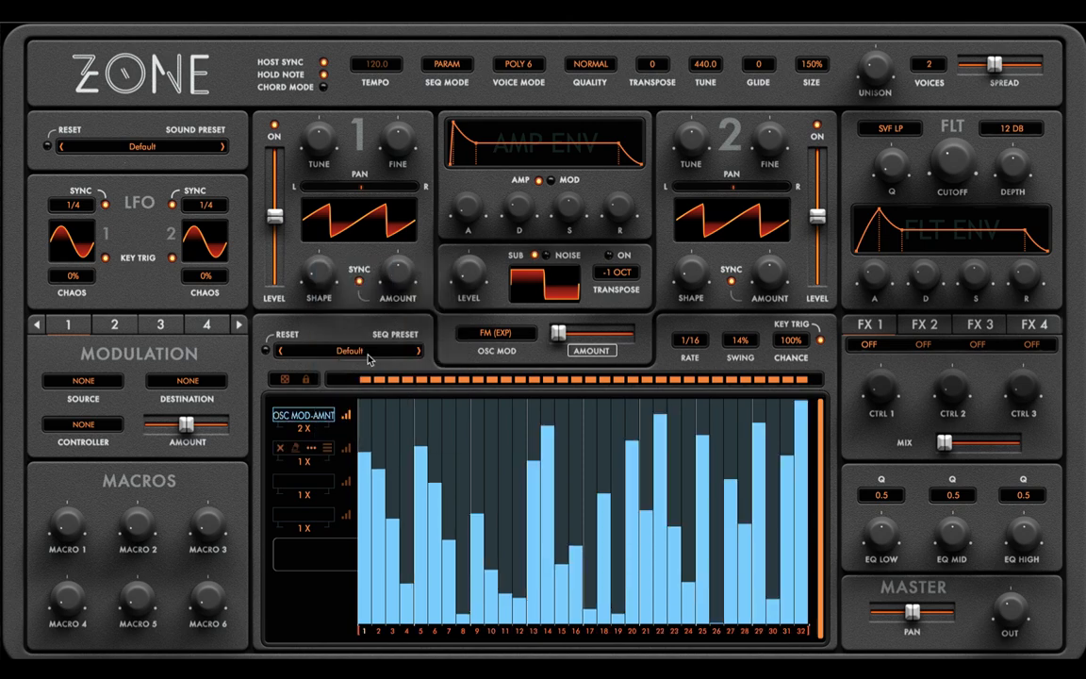
- Open the second lane, assign the filter cutoff to it and draw a gently rising ramp across all 32 steps
left_click(327, 449)
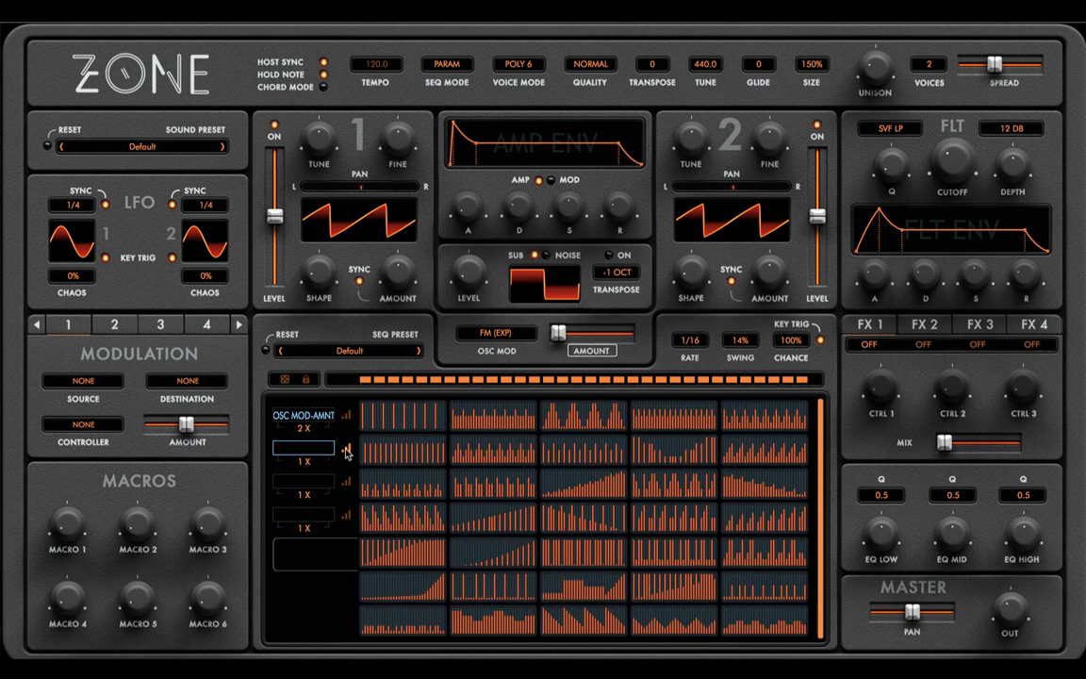
left_click(313, 410)
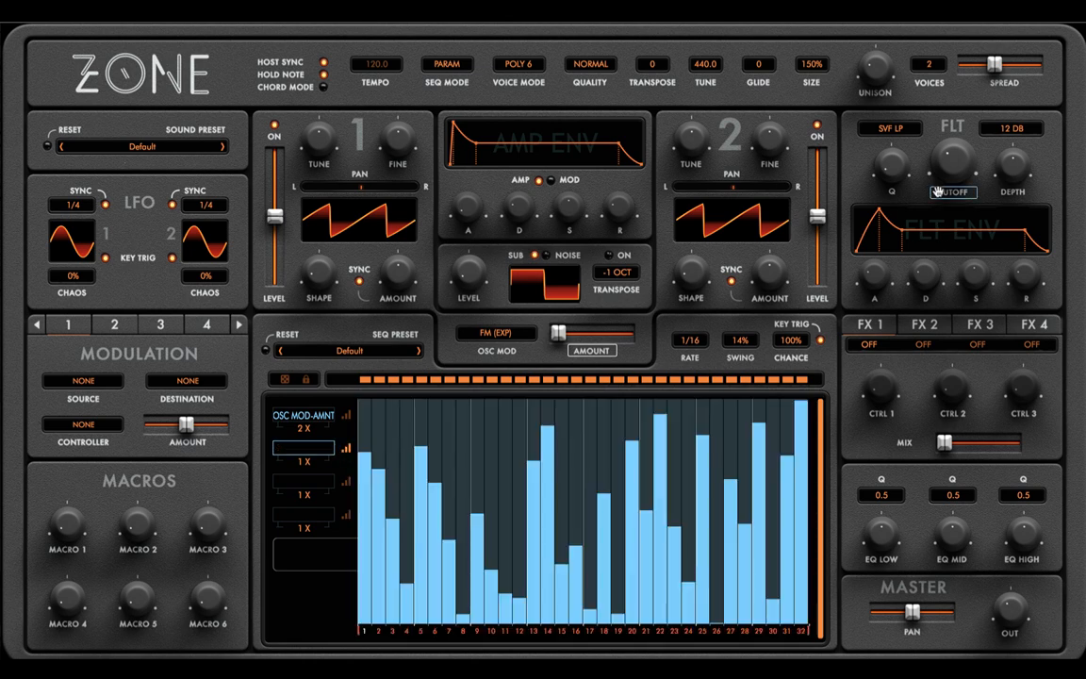
left_click_drag(953, 162, 311, 449)
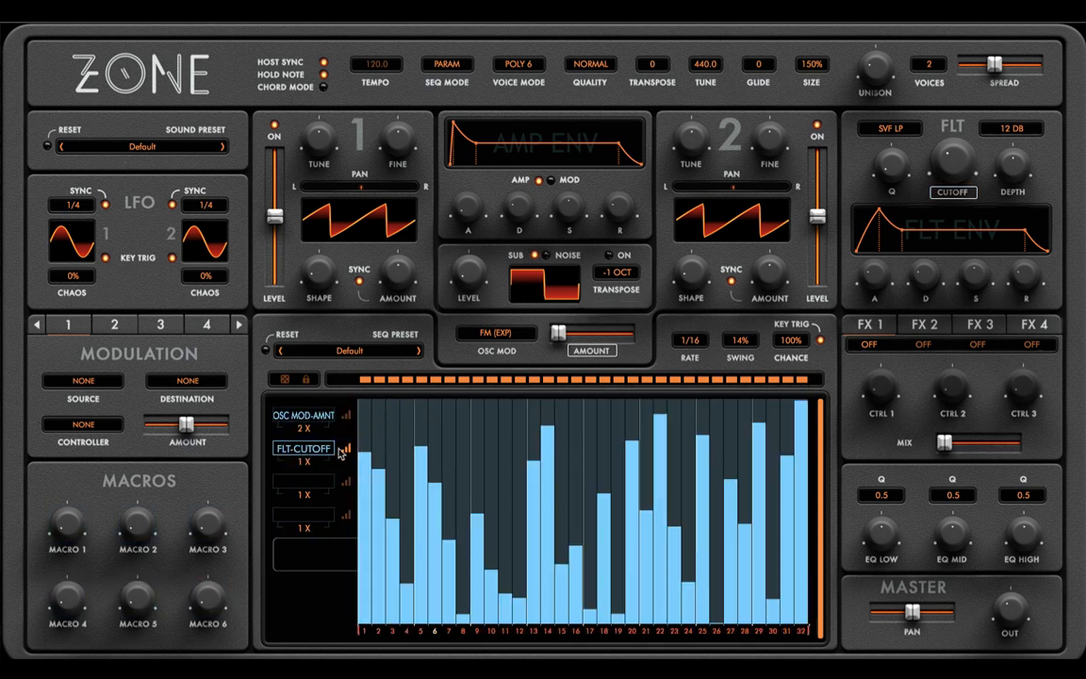
left_click_drag(363, 560, 854, 468)
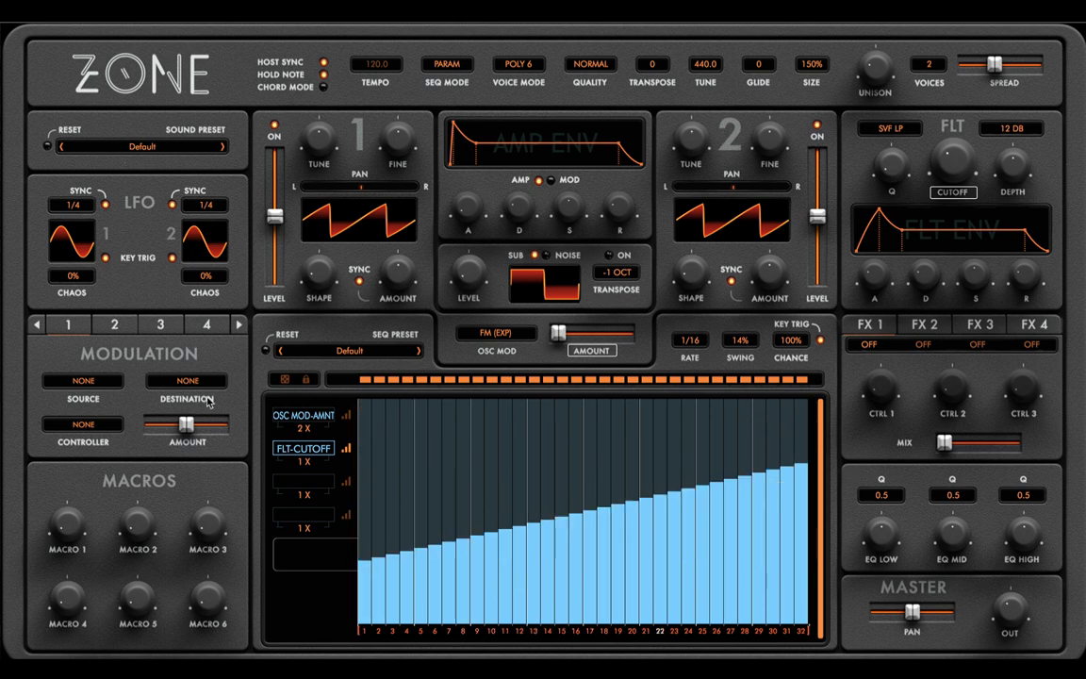
left_click_drag(365, 560, 811, 441)
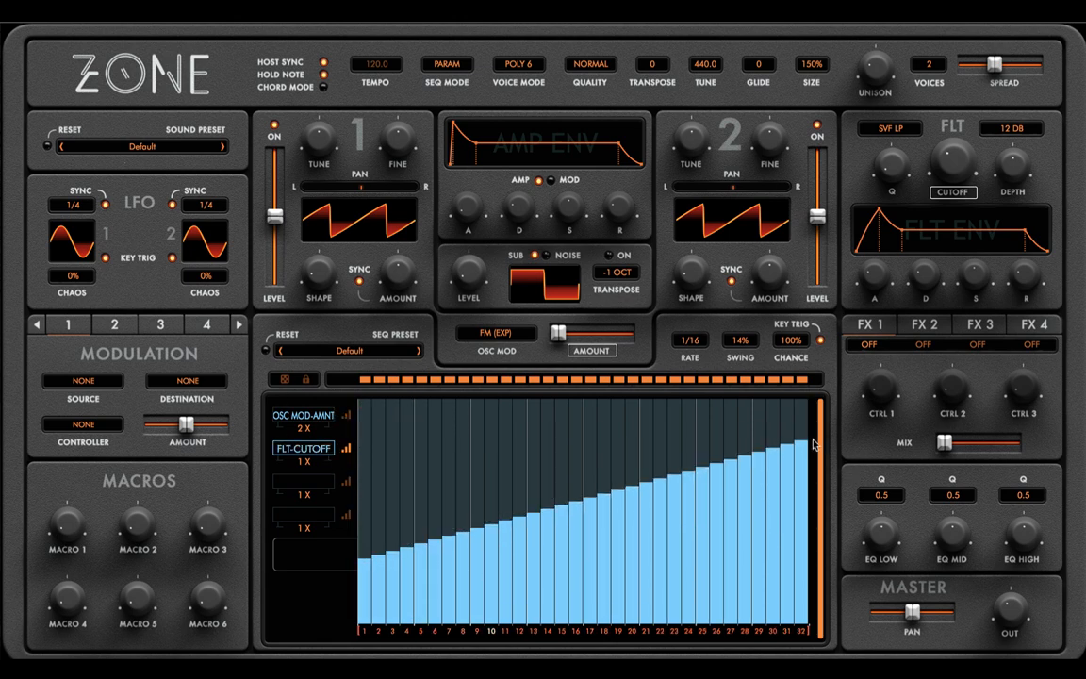
- Return to the overview of all lanes and check the synth's settings, including the default parameter lane ramp
left_click(346, 449)
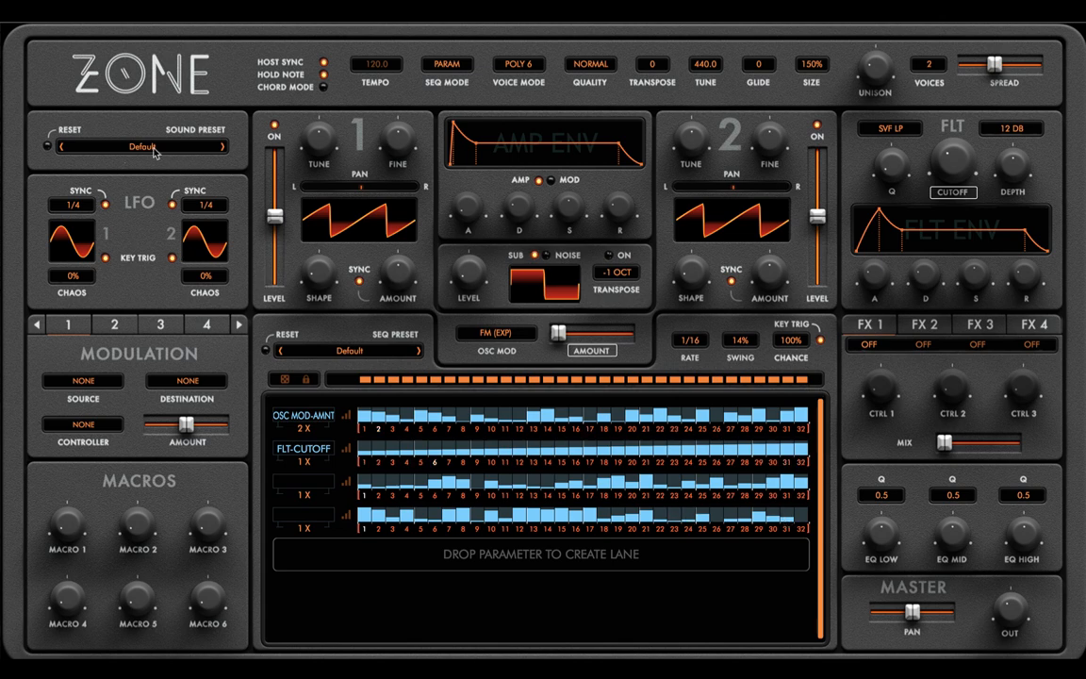
left_click(162, 88)
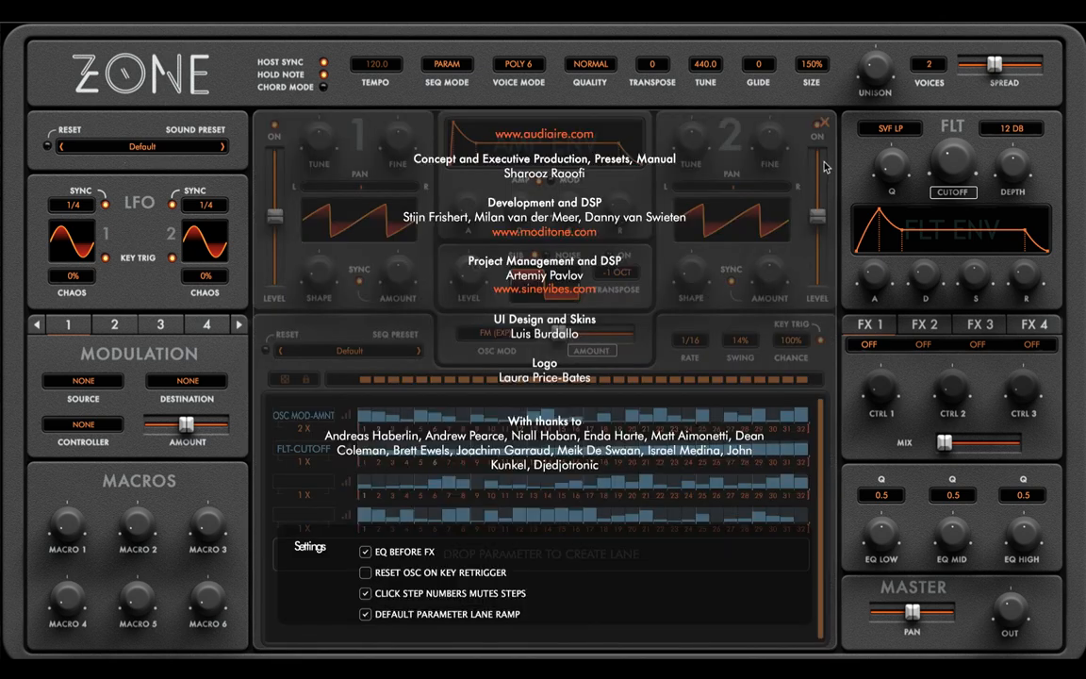
left_click(824, 124)
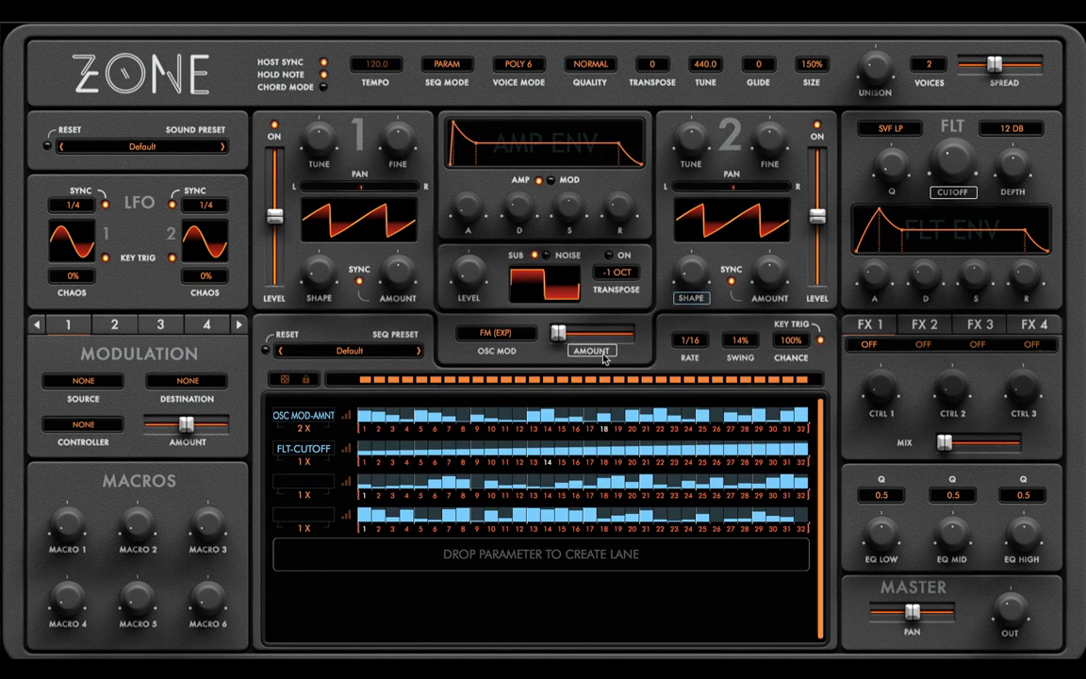
- Destroy the unassigned third lane and assign the filter Q to the lane that takes its place
left_click(313, 482)
left_click(361, 472)
left_click(315, 484)
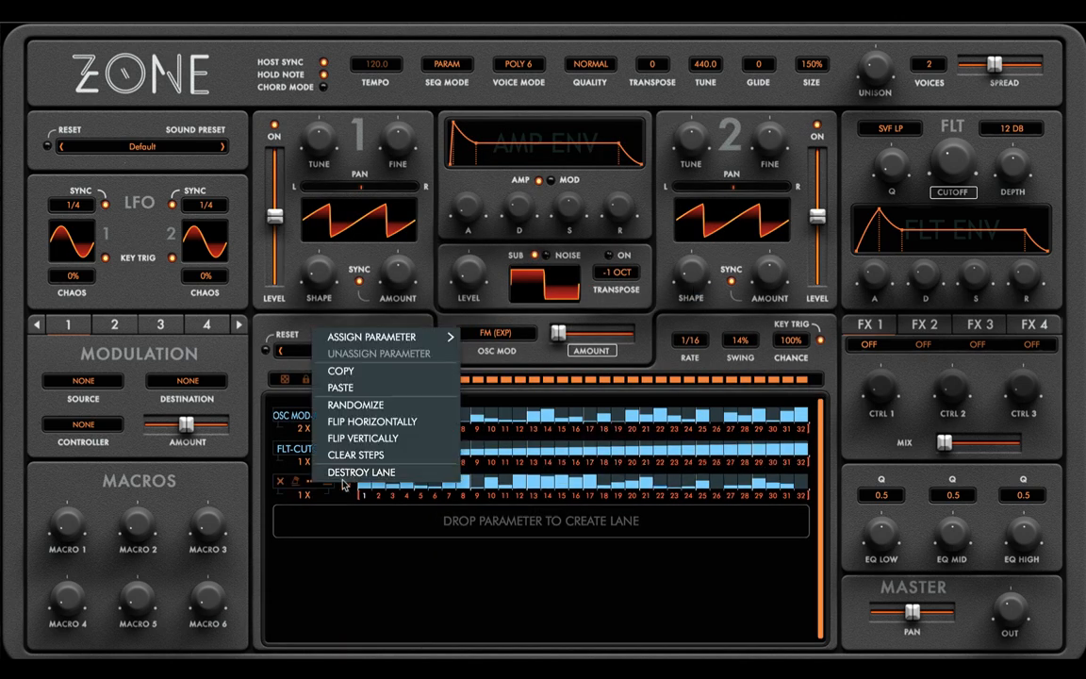
left_click(770, 394)
left_click_drag(892, 166, 347, 492)
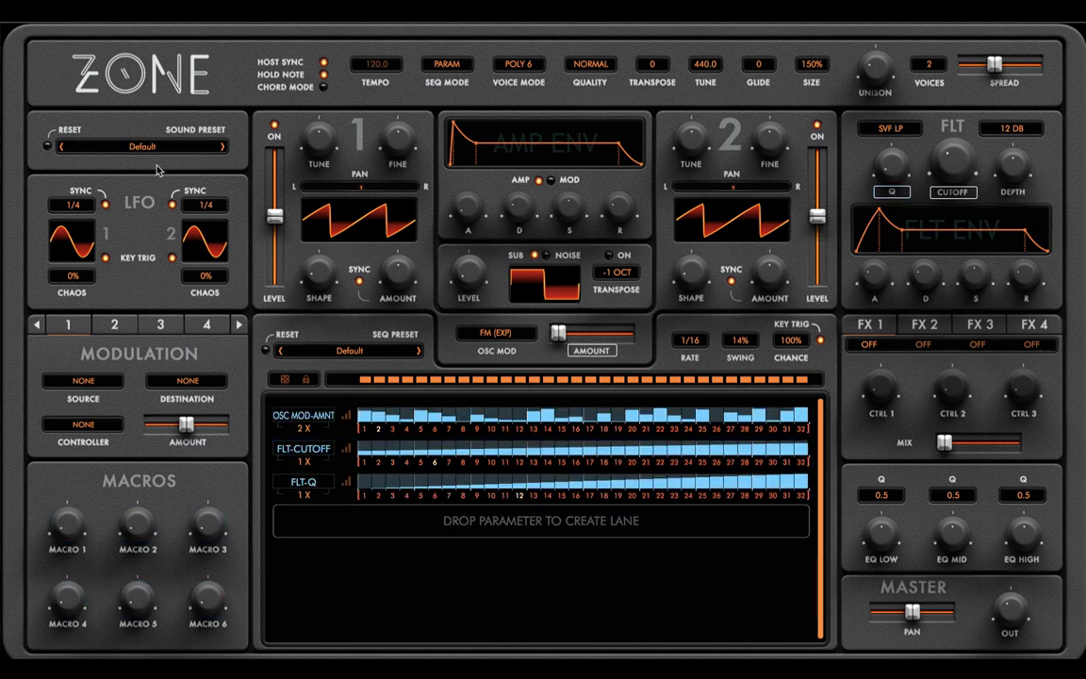
- Turn off the Default Parameter Lane Ramp option in the synth's settings
left_click(110, 71)
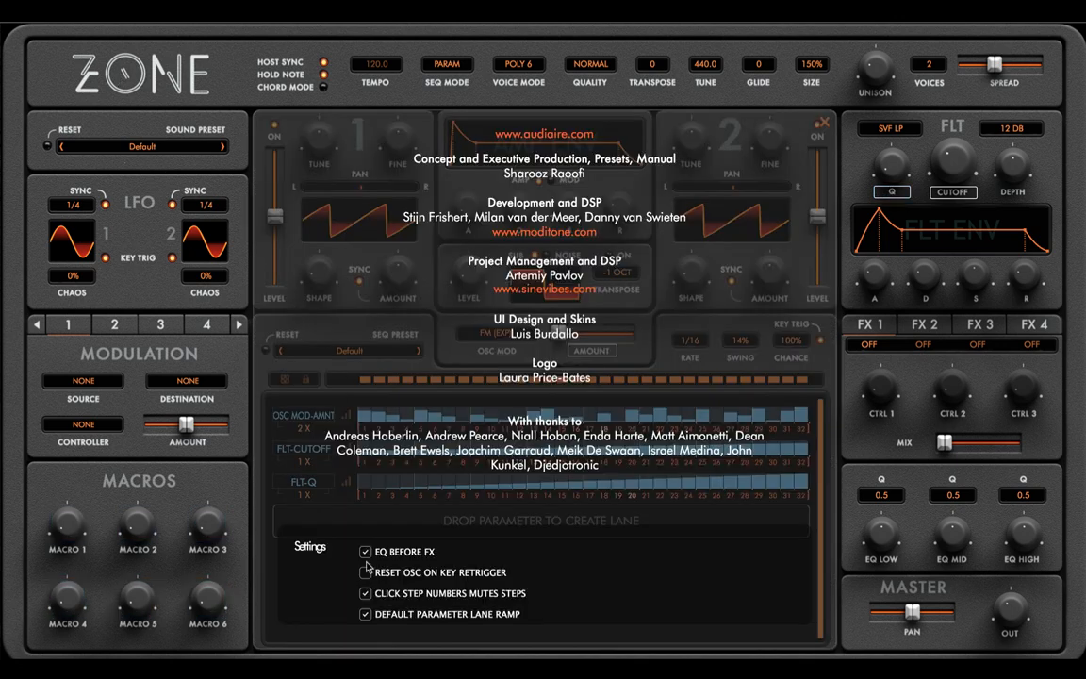
left_click(366, 615)
left_click(825, 121)
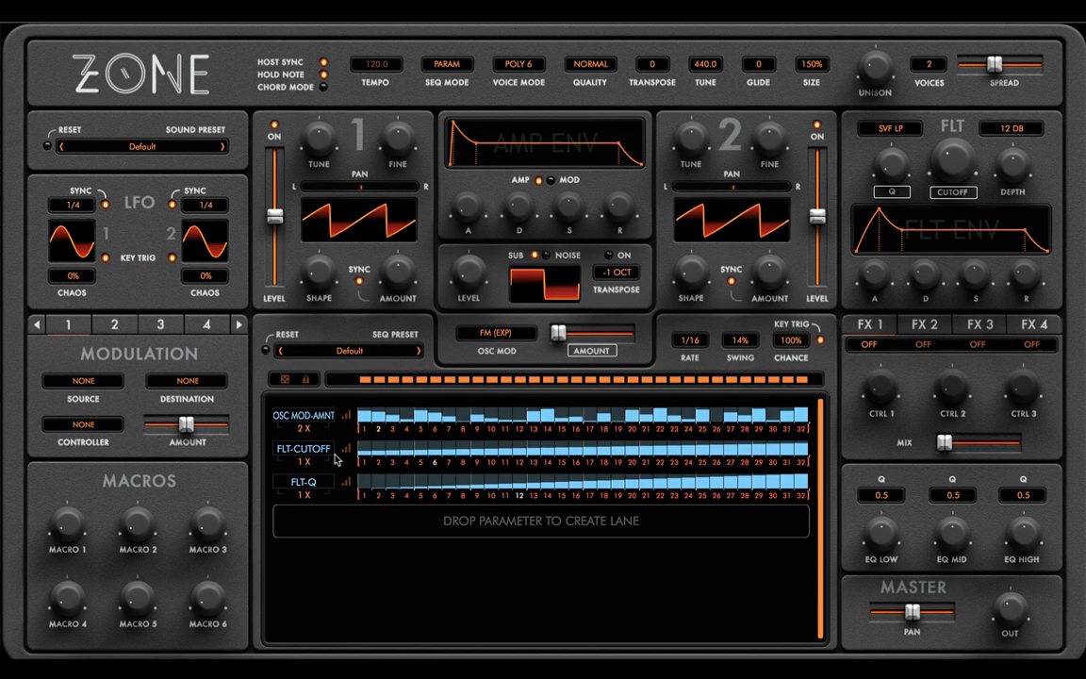
- Clear the FLT-Q lane's steps, then open the lane and randomize its step values
left_click(309, 480)
left_click(357, 454)
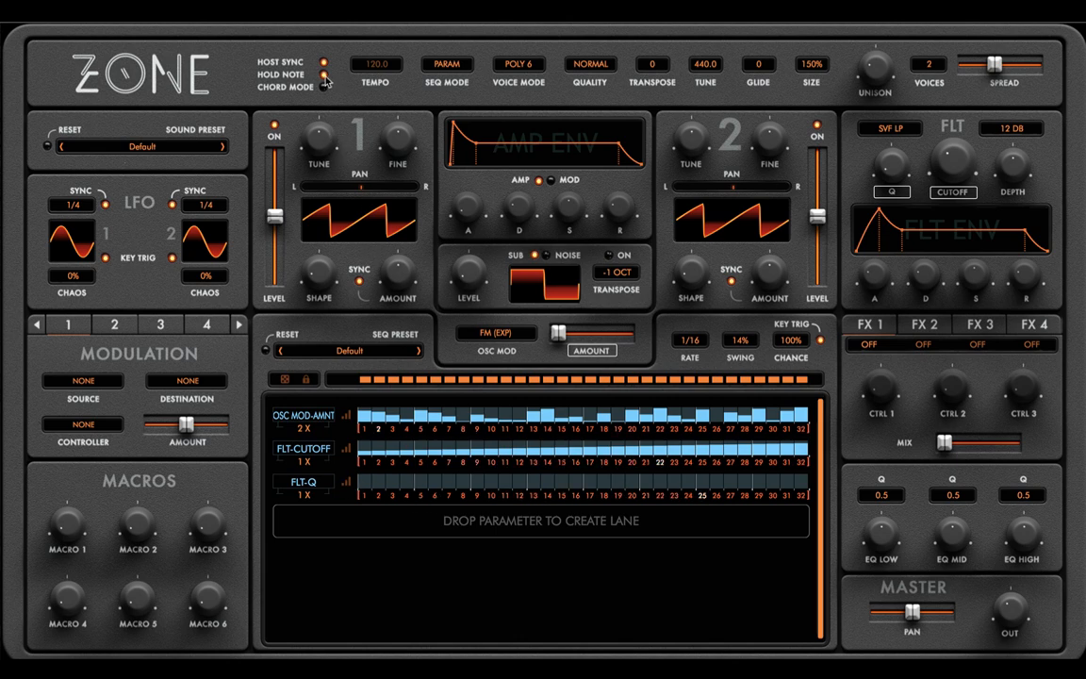
left_click(347, 485)
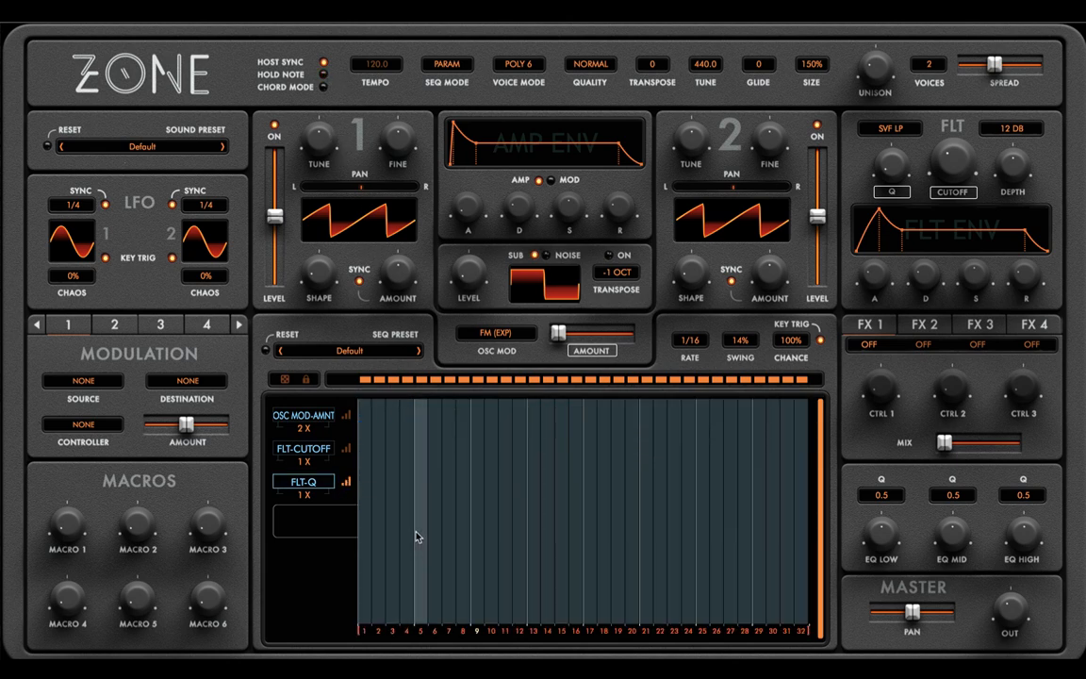
key("r")
key("r")
key("r")
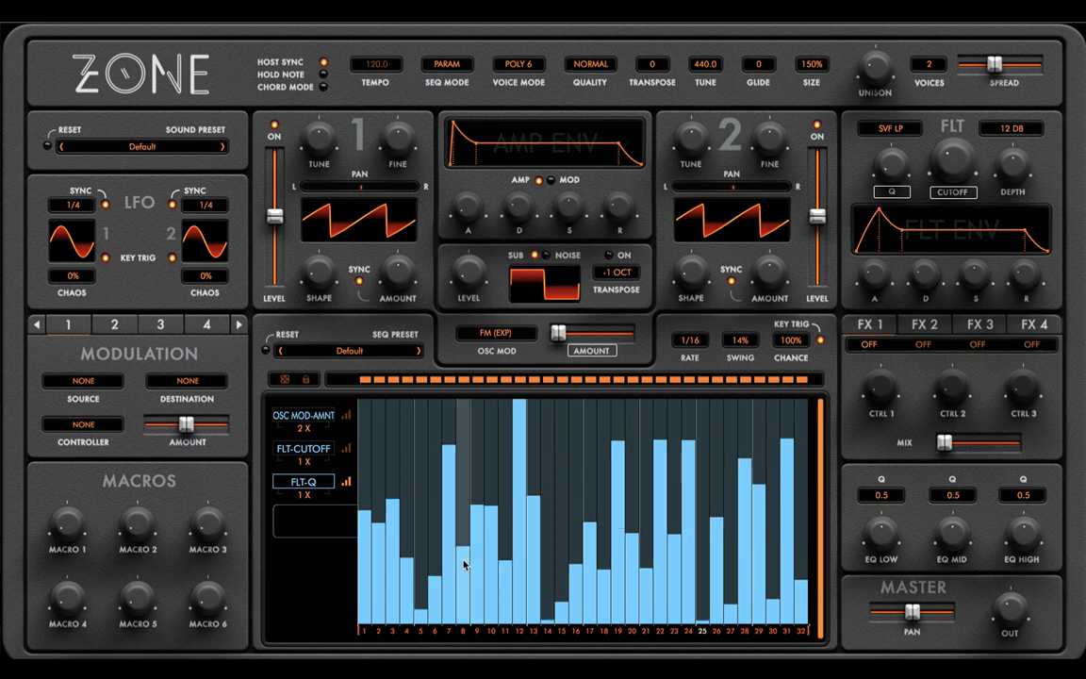
- Lower steps 12, 19 and 24 of the FLT-Q lane to between a third and half height and return to the lane overview
left_click(518, 553)
left_click(619, 532)
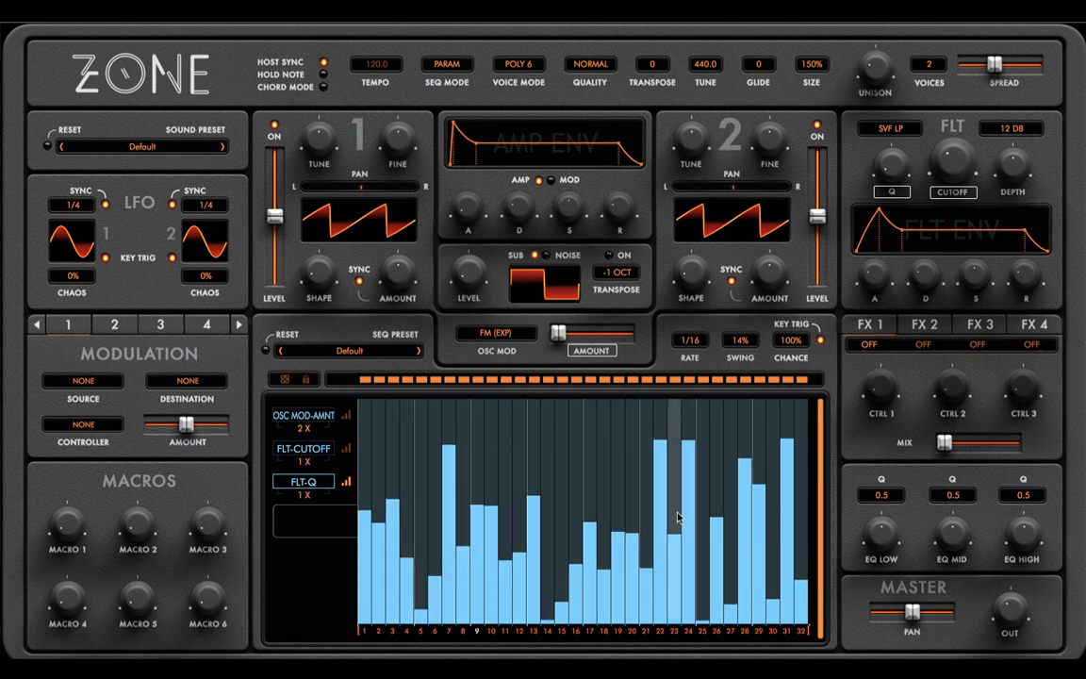
left_click(688, 504)
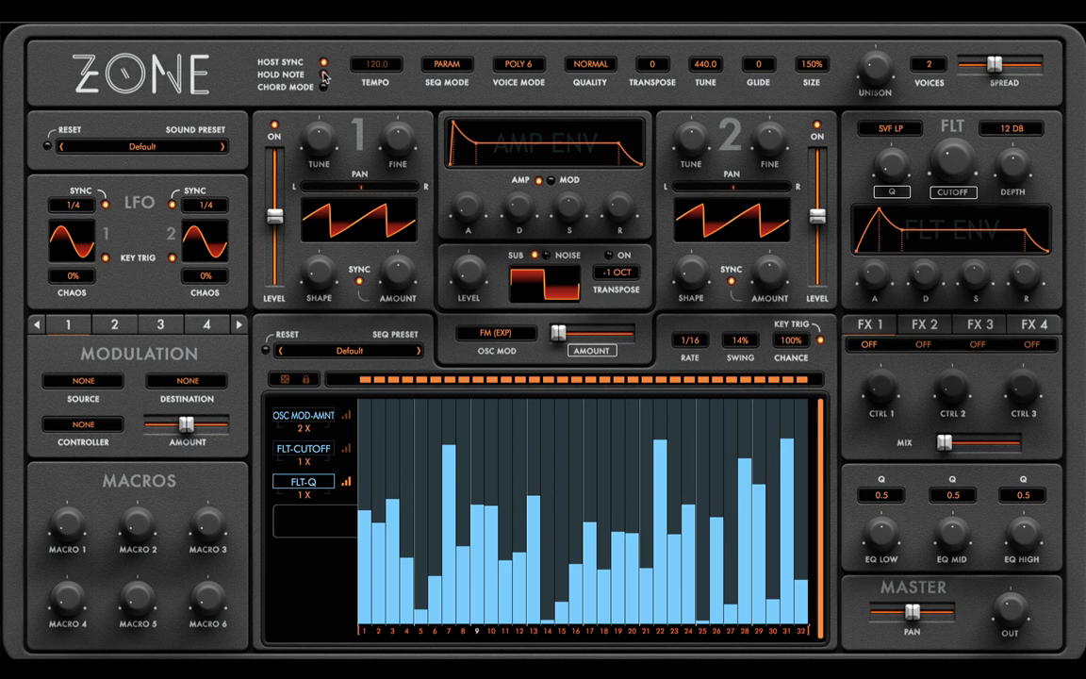
left_click(347, 482)
- Mute steps 3, 8, 11, 14, 17, 24, 27 and 30 across all lanes
left_click(394, 379)
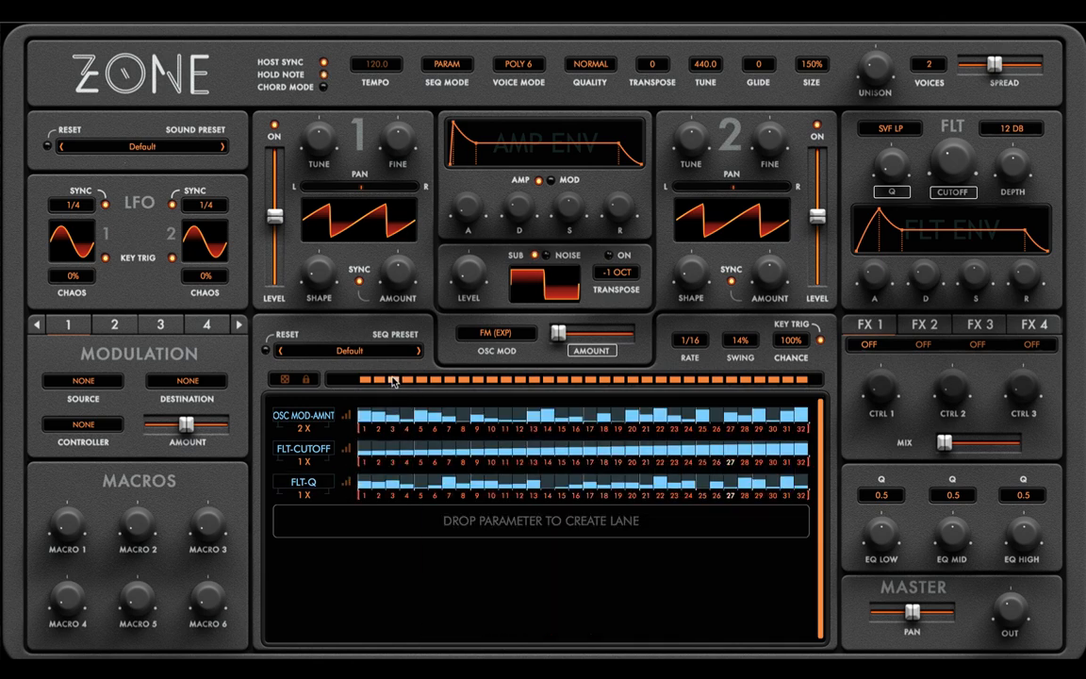
left_click(548, 379)
left_click(690, 379)
left_click(464, 379)
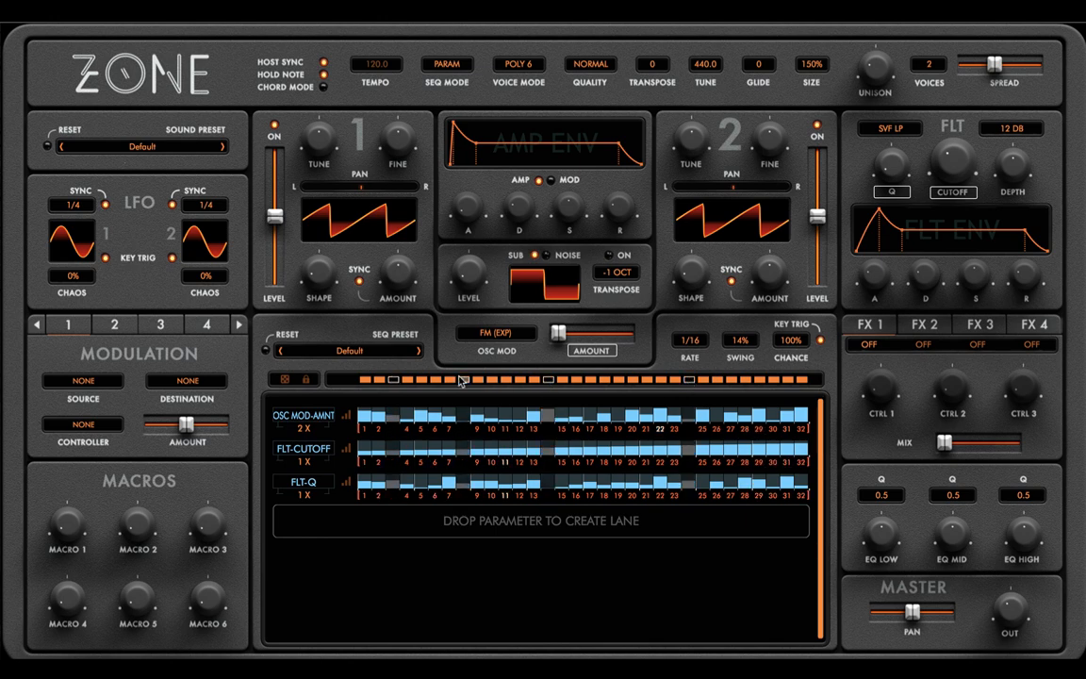
left_click(732, 379)
left_click(590, 379)
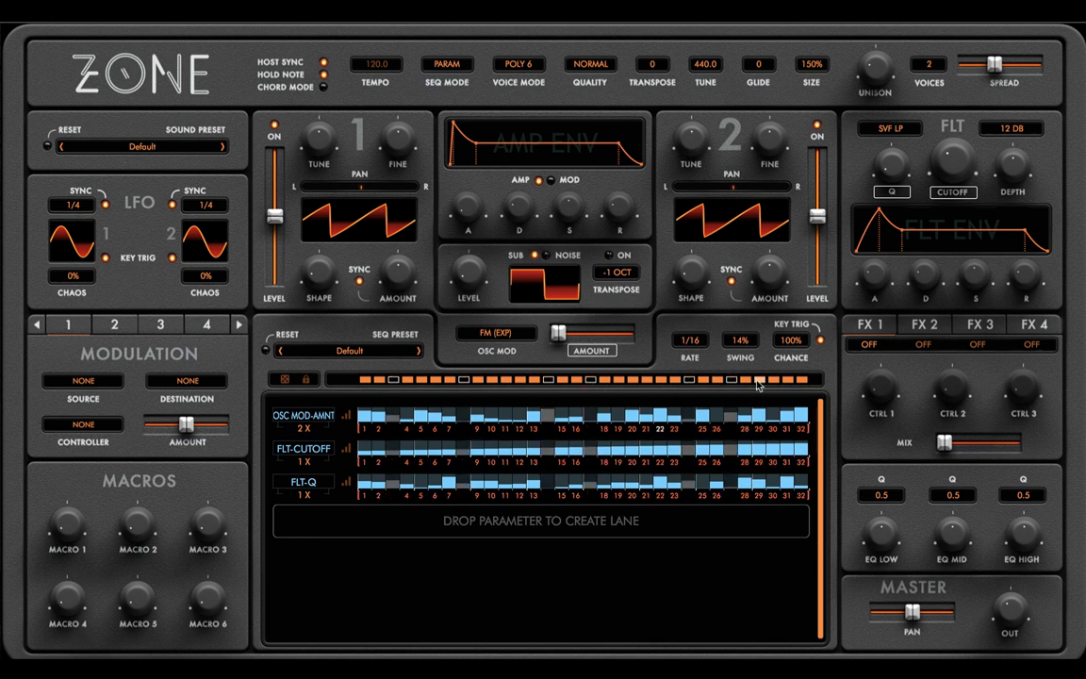
left_click(773, 379)
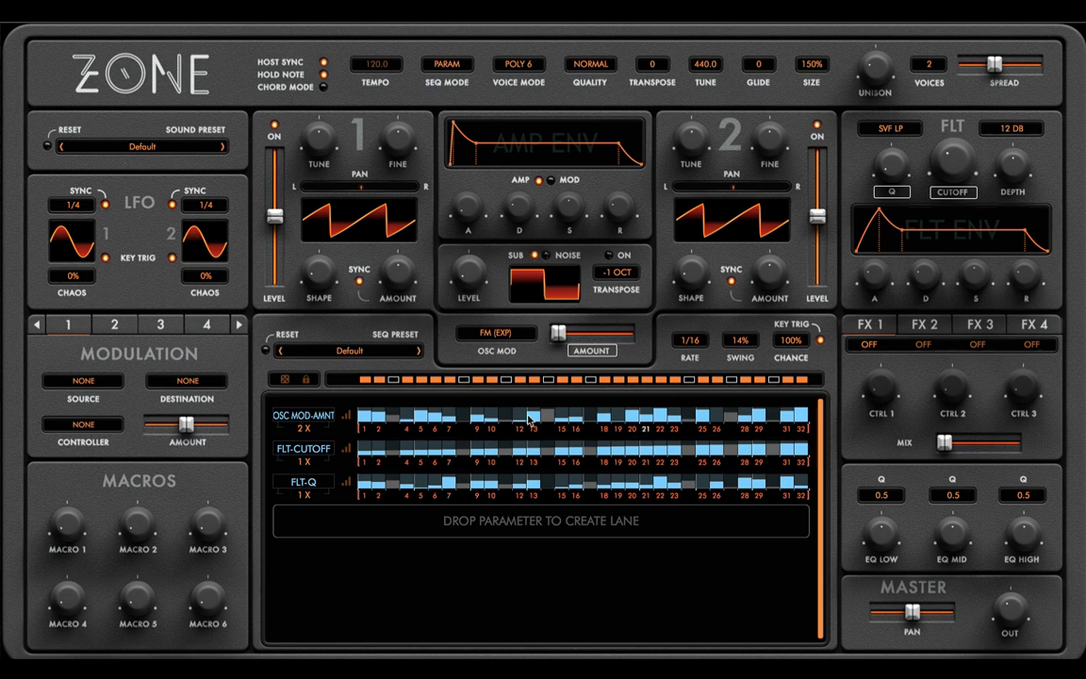
- Unmute steps 3, 8, 11, 14 and 17 across all lanes
left_click(506, 379)
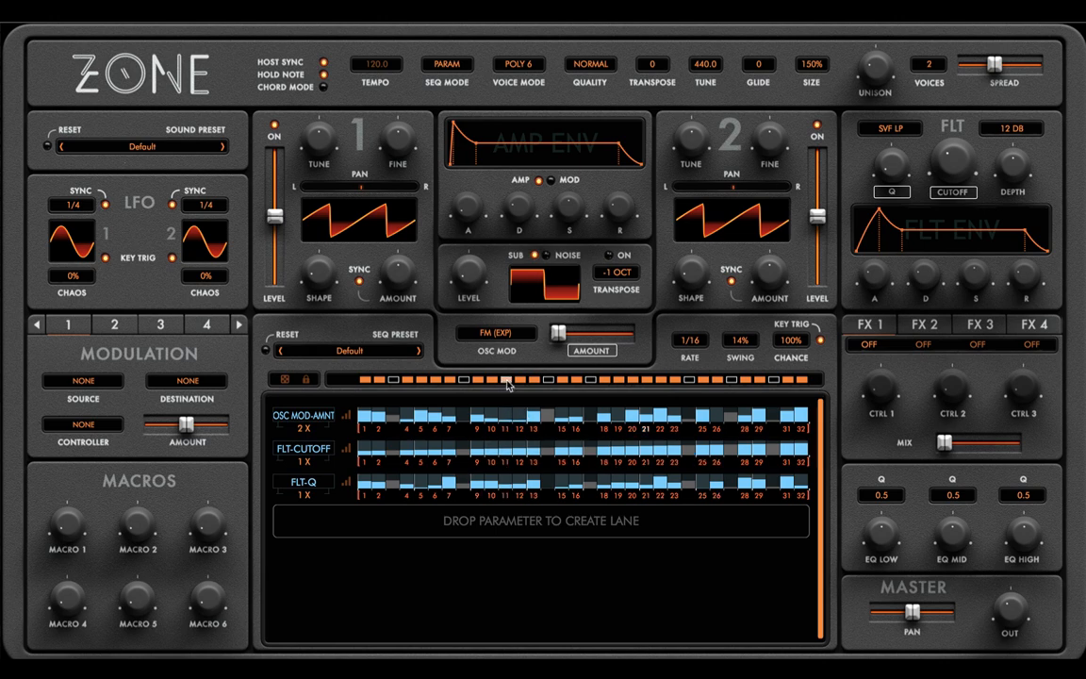
left_click(464, 379)
left_click(393, 379)
left_click(590, 379)
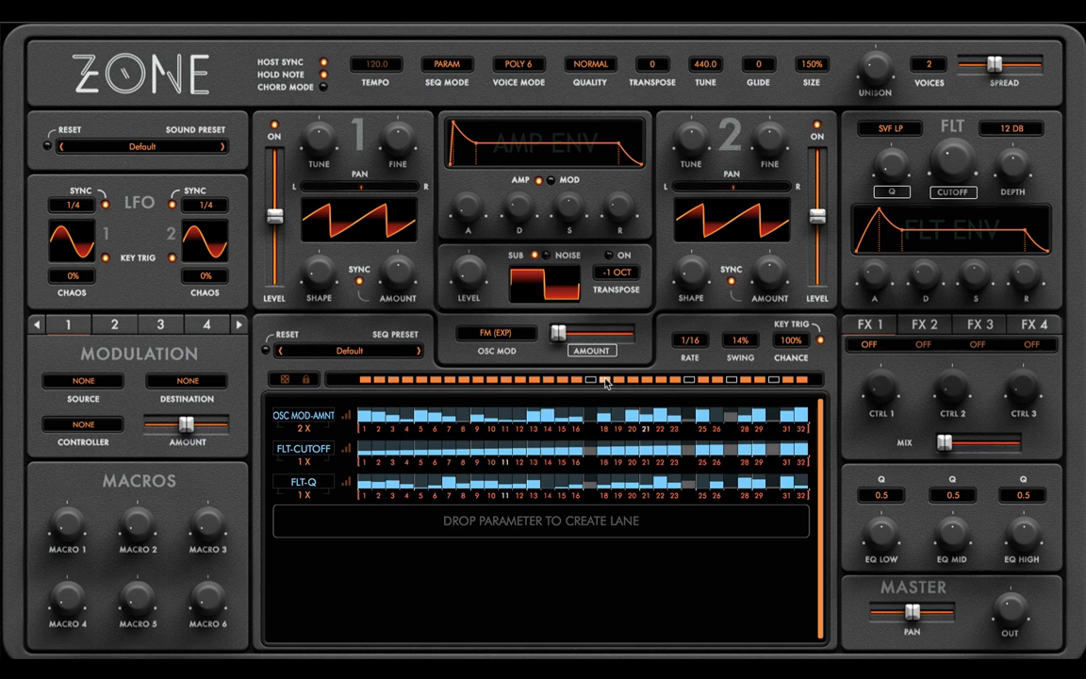
left_click(548, 379)
- Randomize which steps are muted across all lanes, and repeat for another mute pattern
double_click(534, 380)
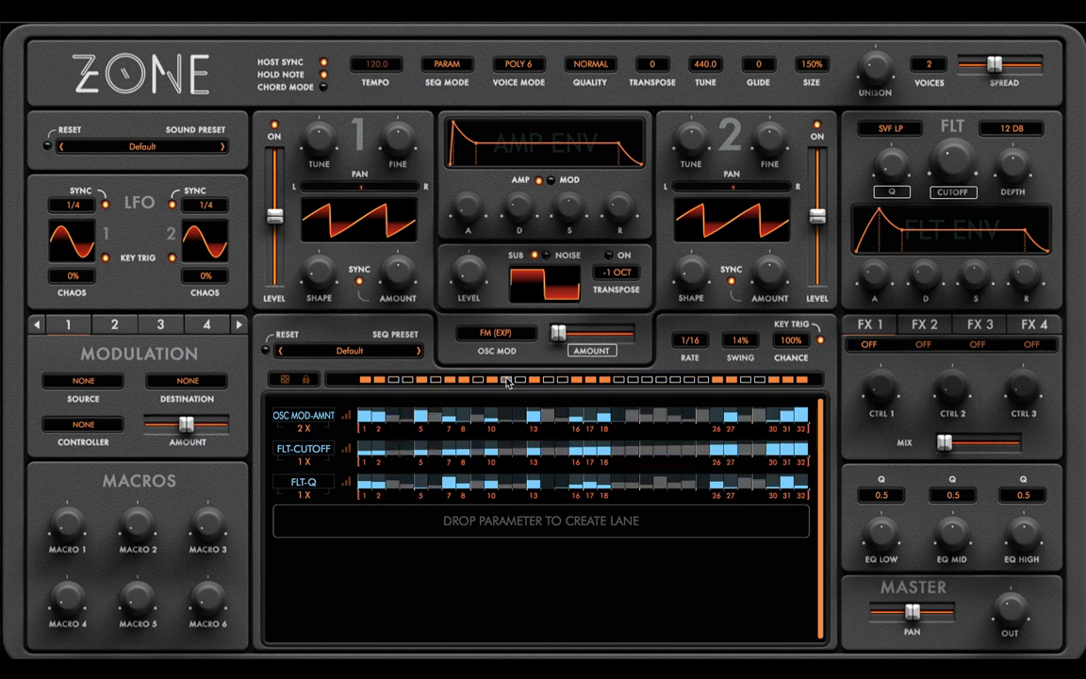
left_click(507, 380)
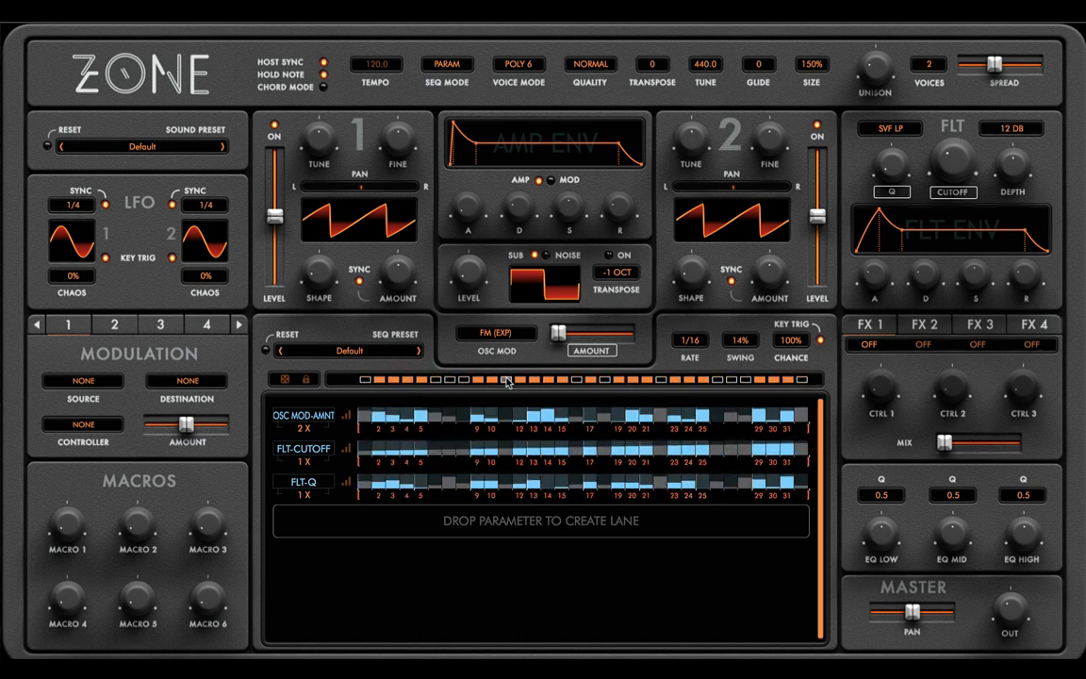
- Toggle the mutes of several steps between 1 and 13 across all lanes and randomize the mute pattern again
left_click(507, 380)
left_click(507, 380)
mouse_move(394, 381)
left_mouse_down()
mouse_move(368, 381)
mouse_move(465, 382)
left_mouse_up()
left_click(465, 382)
left_click(492, 382)
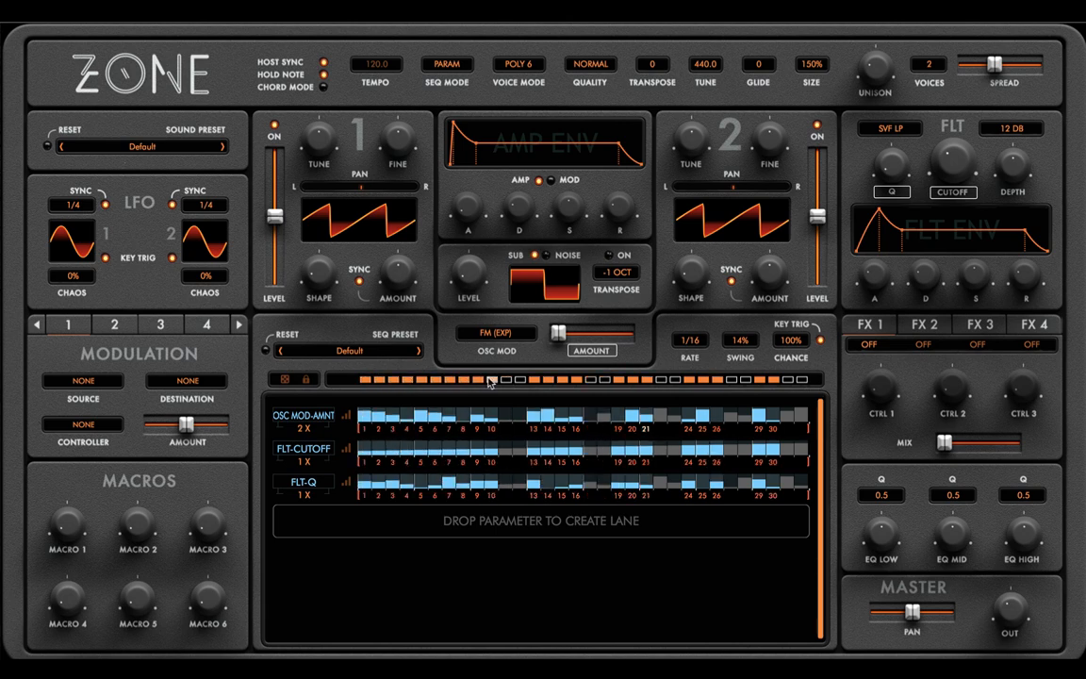
left_click(506, 381)
left_click(522, 381)
left_click(533, 381)
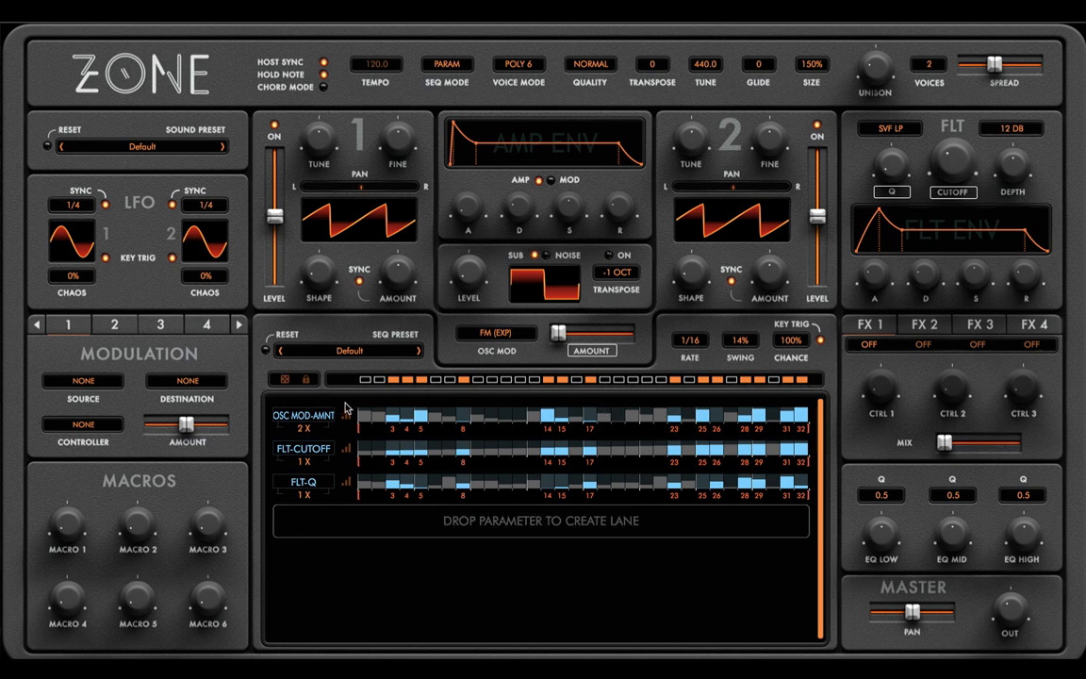
- Set the lane speeds to 5 X for OSC MOD-AMNT, 3/4 X for FLT-CUTOFF and 5/4 X for FLT-Q, with swing at 24%
left_click_drag(300, 428, 310, 415)
left_click_drag(302, 461, 303, 469)
- Unmute steps 1 and 2 and all remaining muted steps across the lanes
left_click(381, 380)
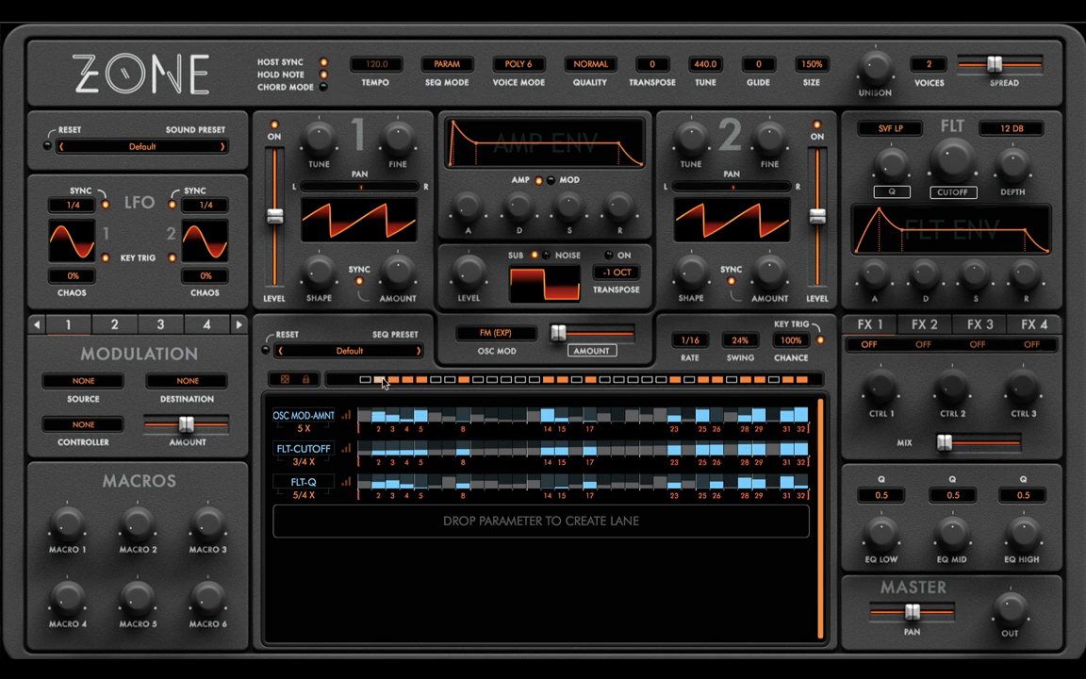
left_click(366, 380)
left_click(435, 381, "shift")
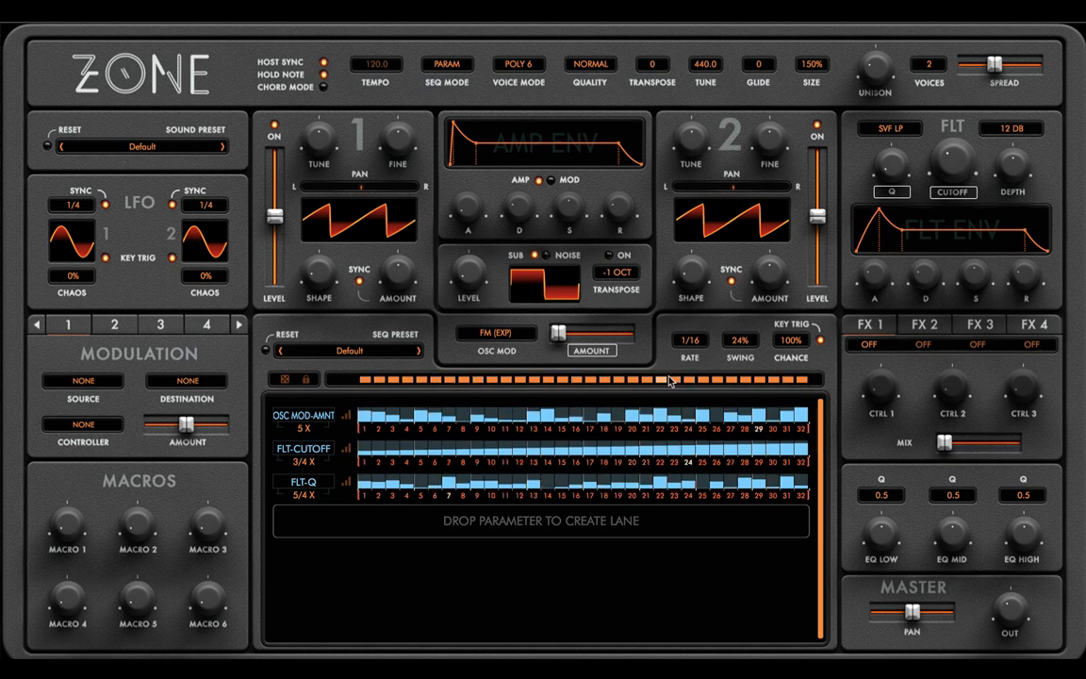
- Set the sequencer's swing to 23% and its chance to 66%
left_click_drag(745, 343, 790, 382)
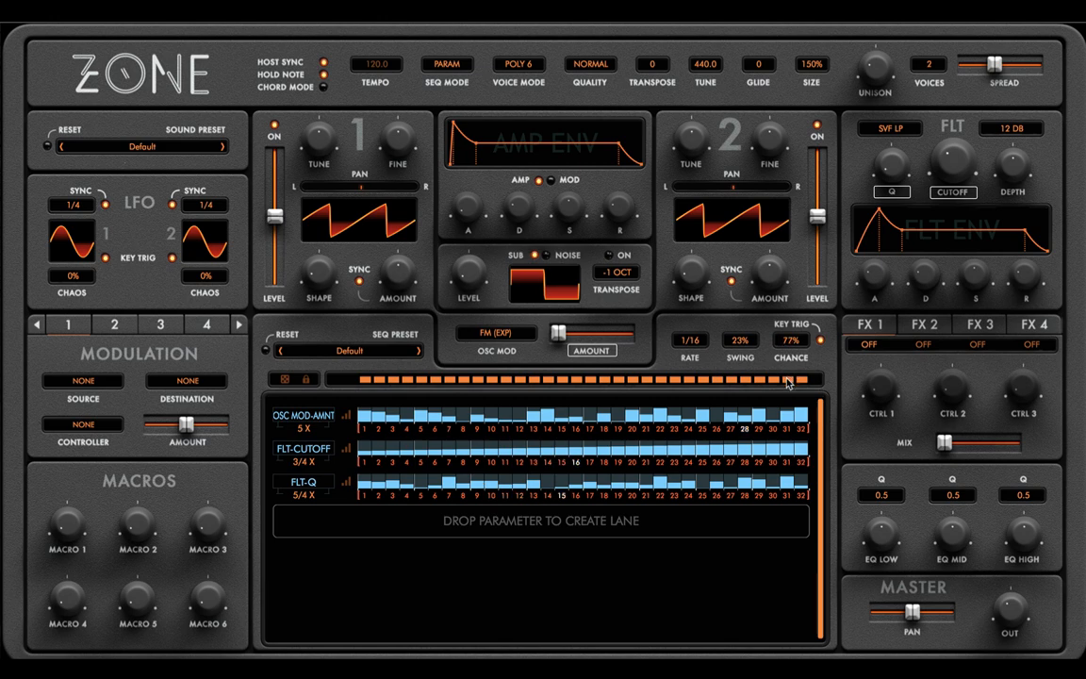
left_click_drag(793, 340, 792, 353)
- Try the NOTE sequencer mode and set the mode to PRM&NOTE
left_click(445, 63)
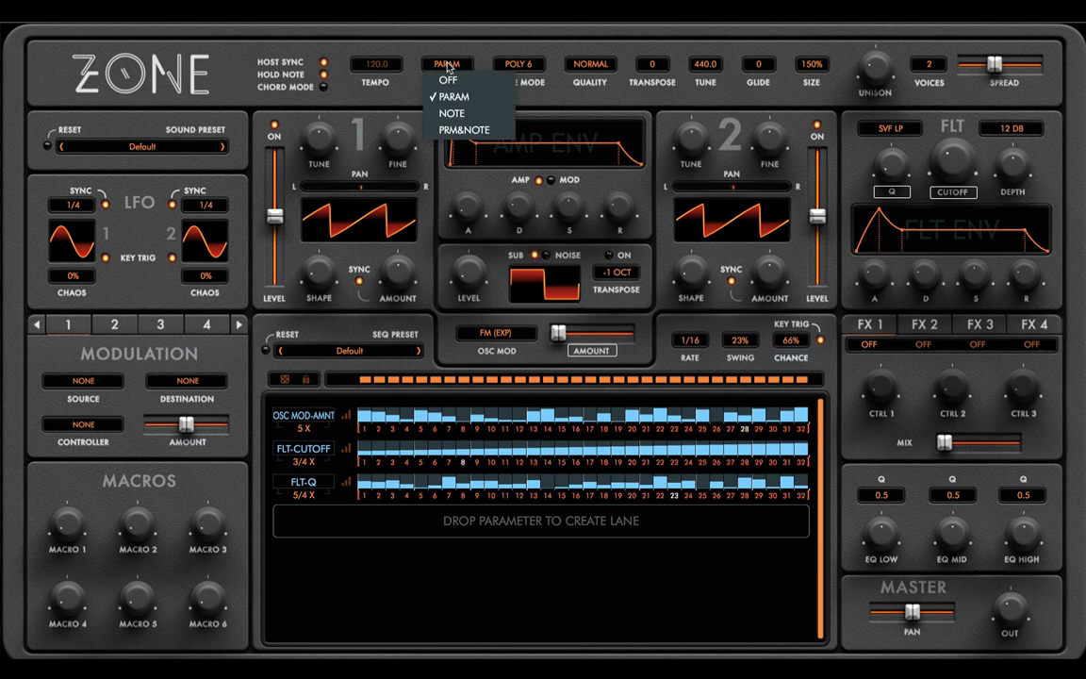
left_click(453, 112)
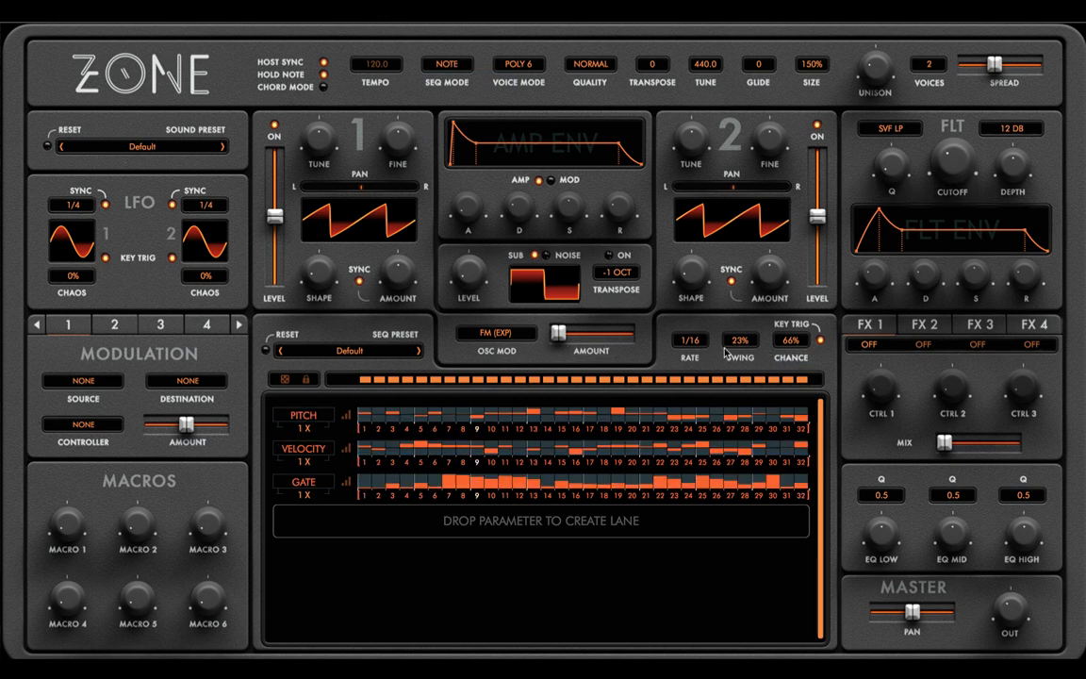
left_click(445, 63)
left_click(443, 124)
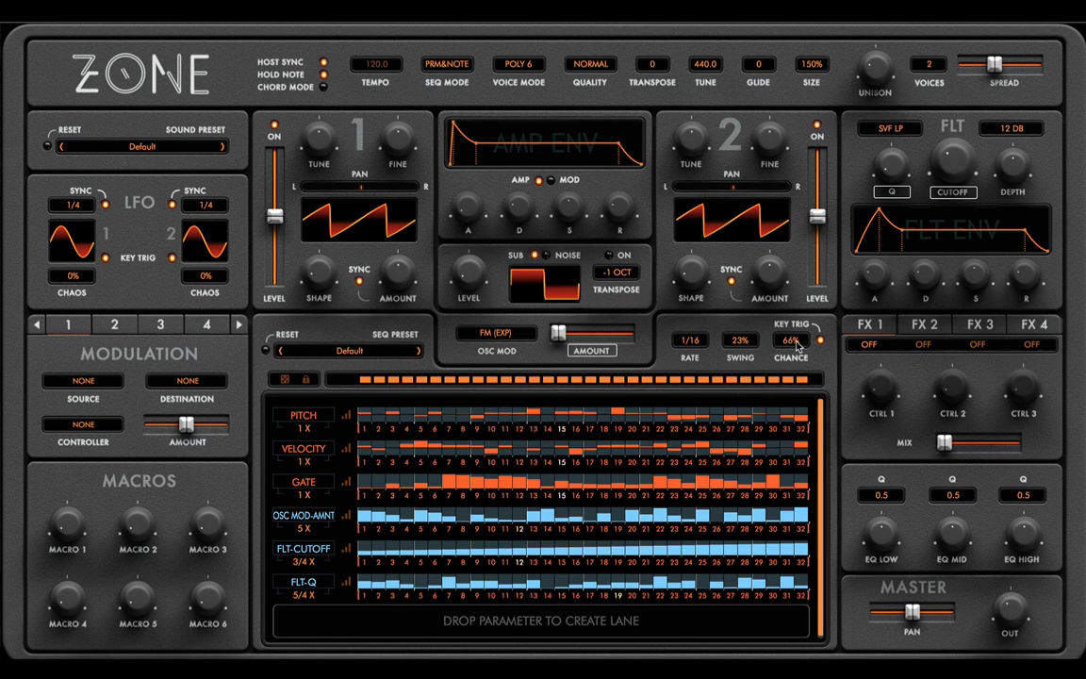
- Set the sequencer's chance to 100% and turn its key trigger off, toggling Hold Note off and on
left_click_drag(798, 347, 816, 264)
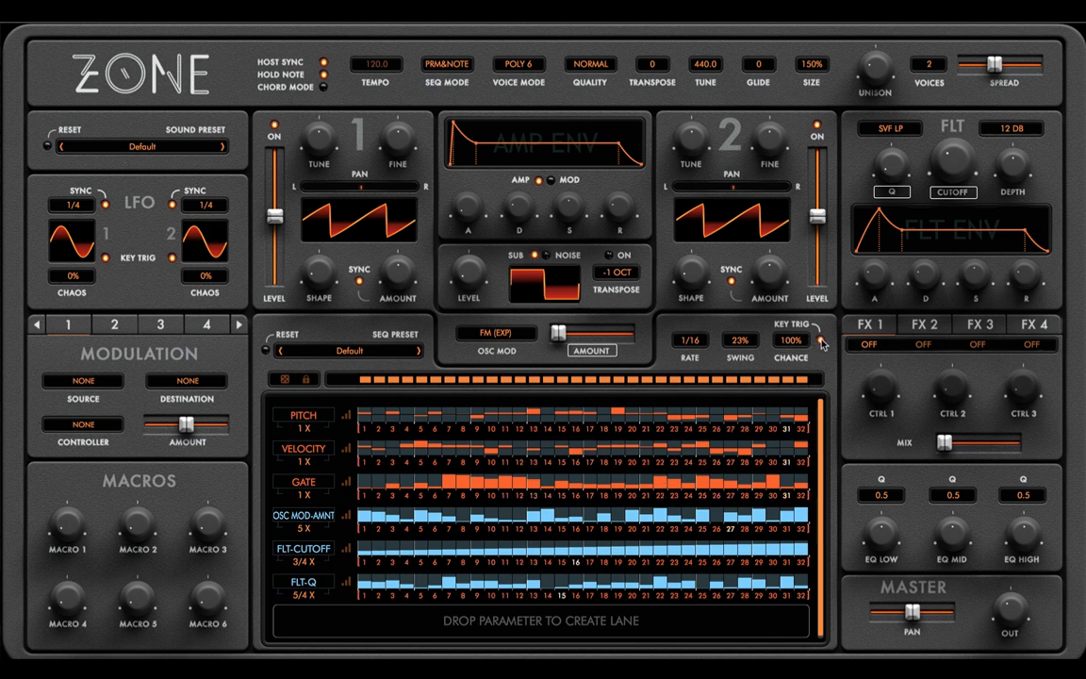
left_click(324, 74)
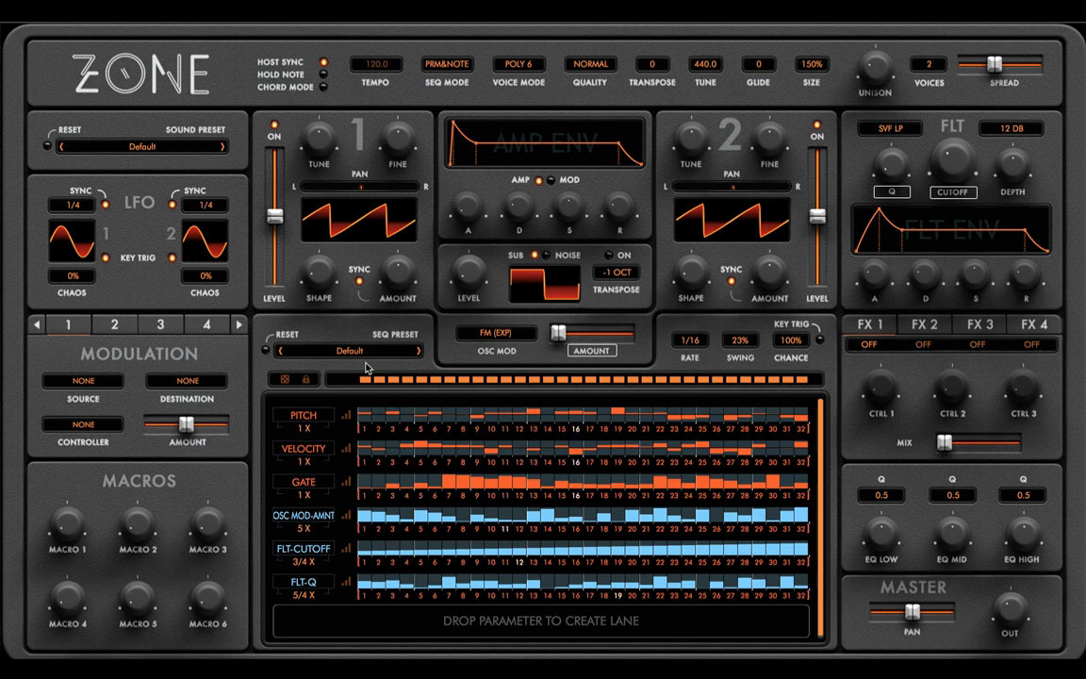
left_click(820, 342)
left_click(820, 342)
- Set the speed of the OSC MOD-AMNT, FLT-CUTOFF and FLT-Q lanes to 1 X
left_click(318, 515)
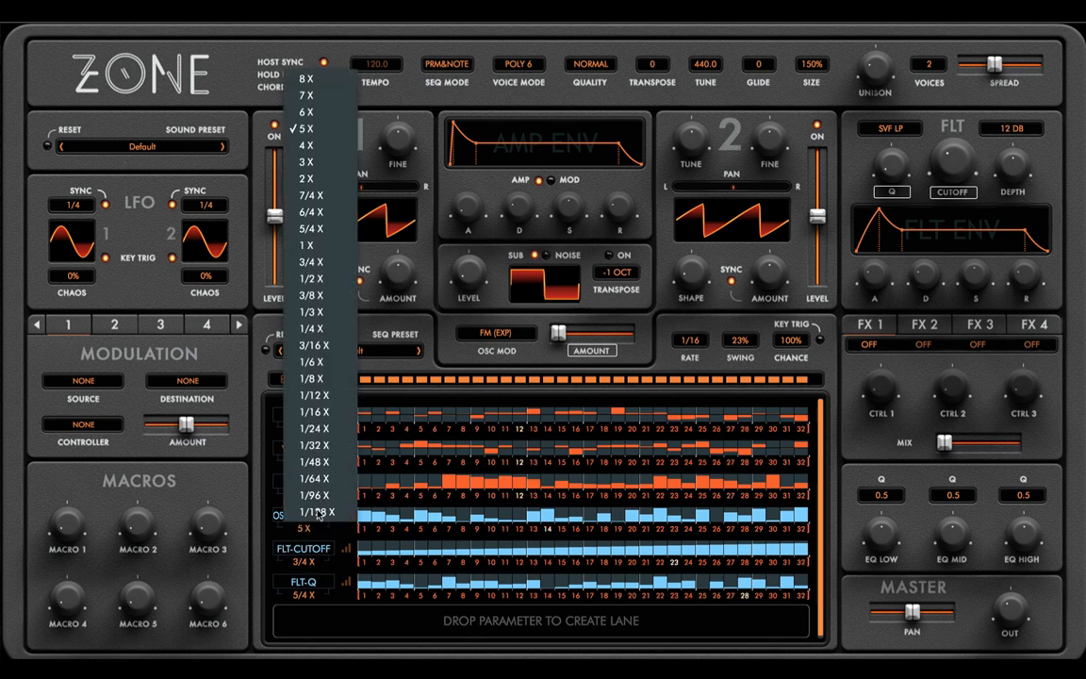
left_click(306, 245)
left_click(302, 562)
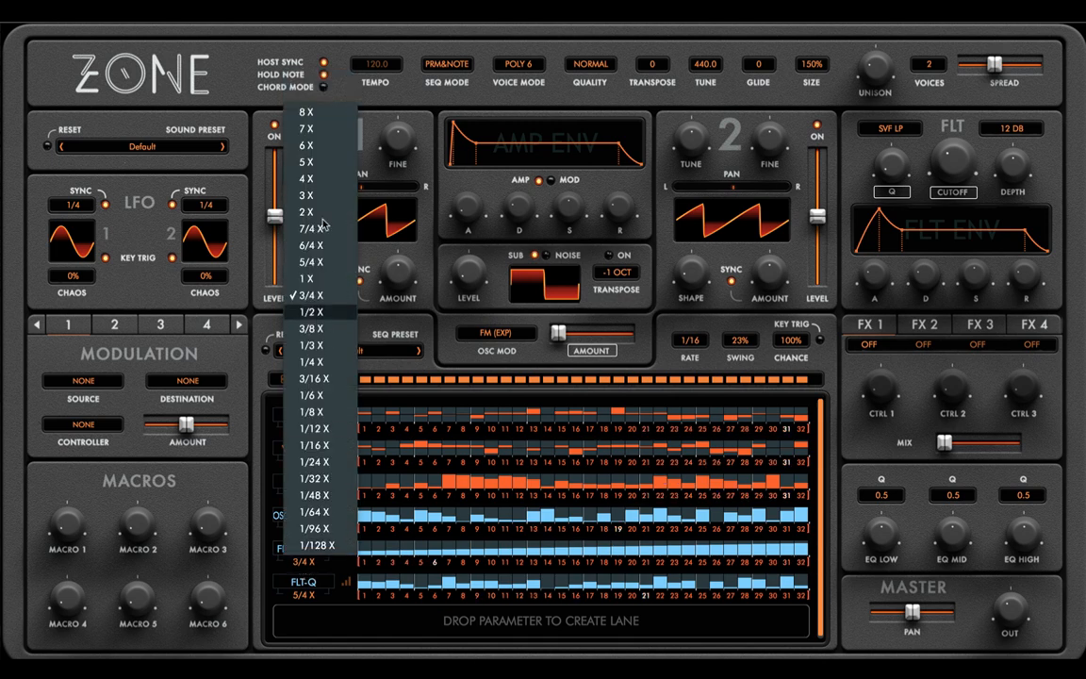
left_click(283, 266)
left_click(294, 598)
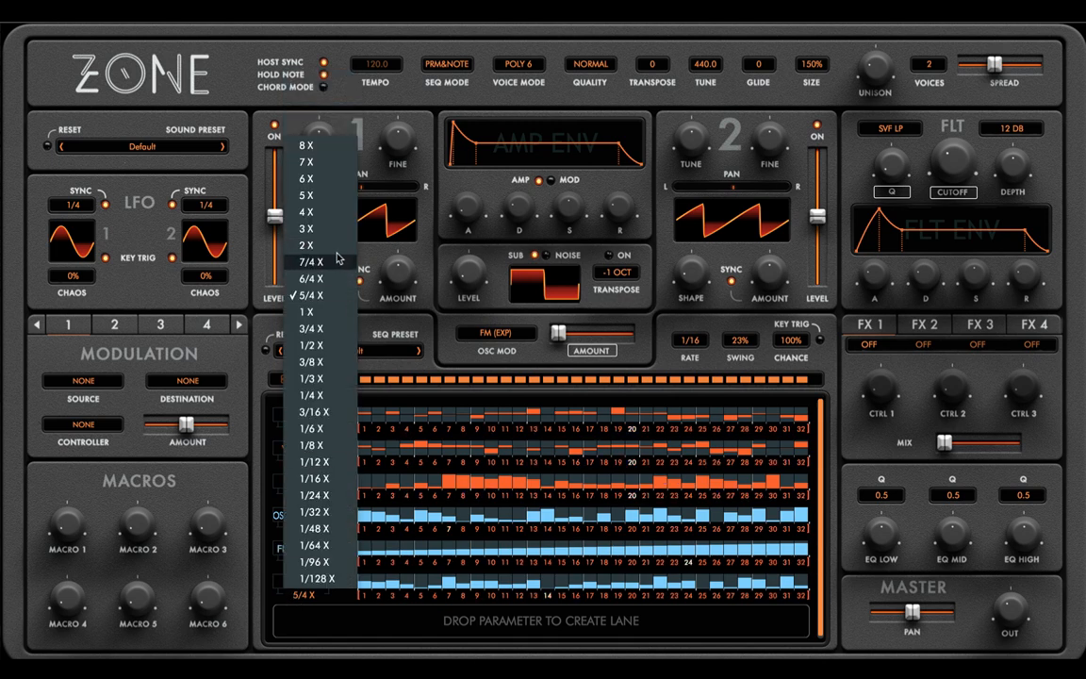
left_click(288, 275)
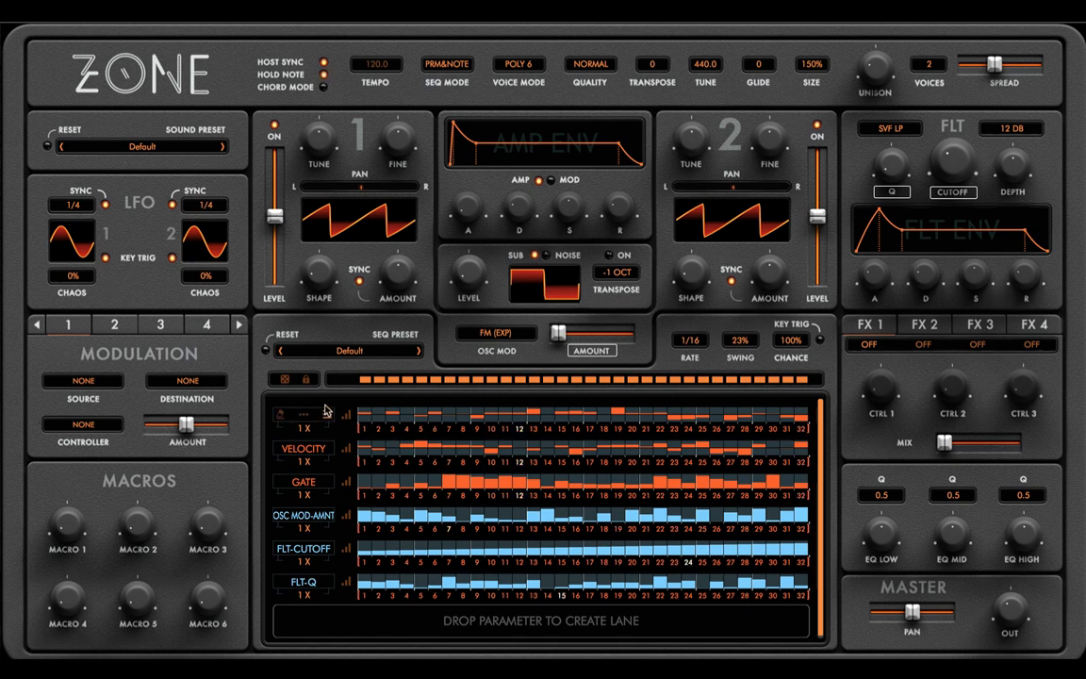
- Load the first step preset, alternating full high and full low, into the PITCH and VELOCITY lanes
left_click(285, 378)
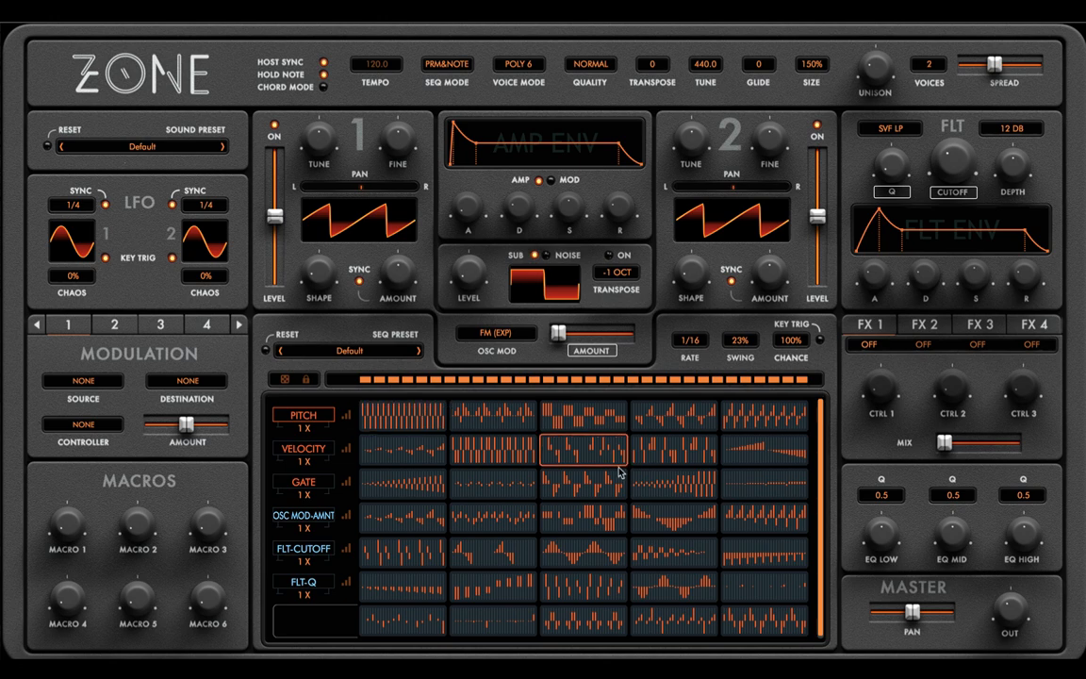
left_click(407, 415)
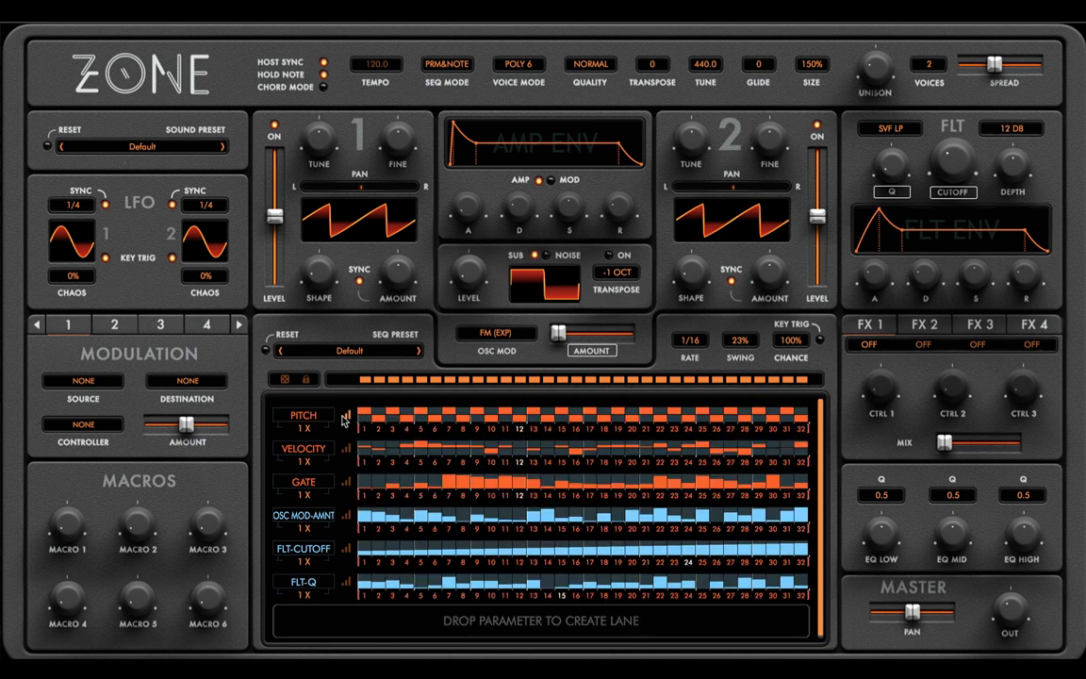
left_click(325, 449)
left_click(328, 449)
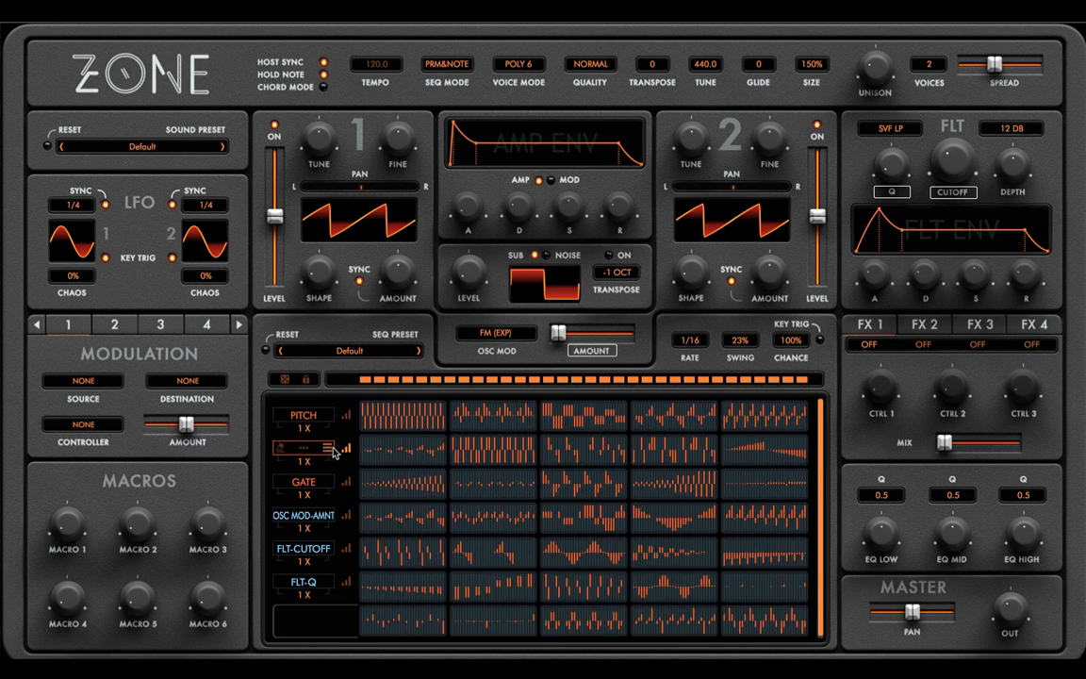
left_click(427, 418)
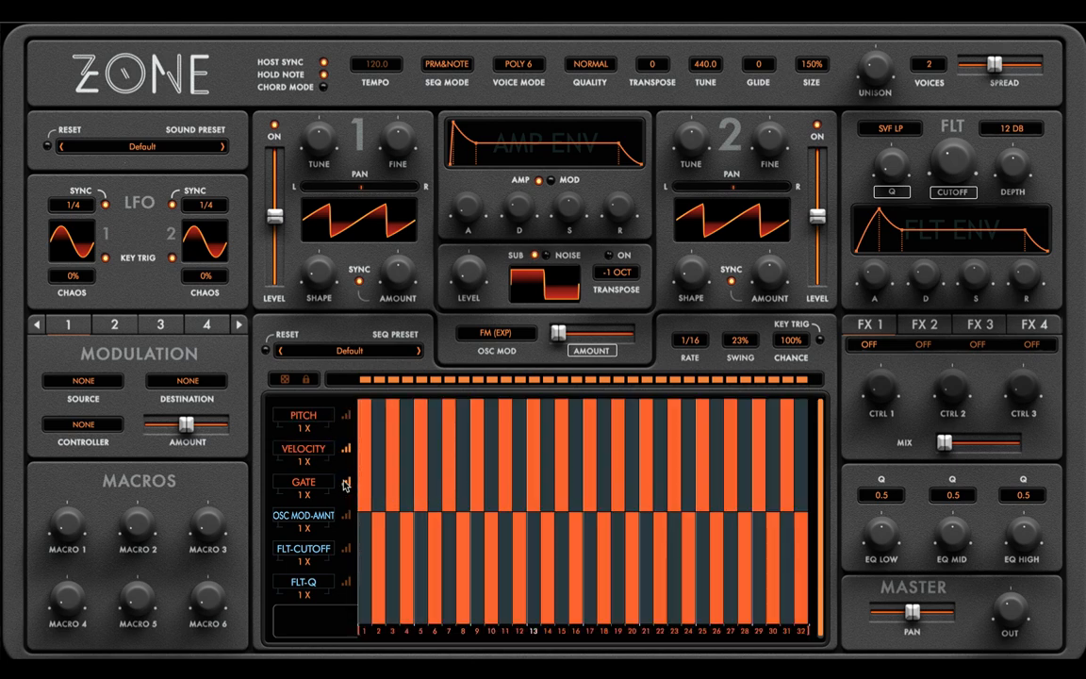
- Load the fifth preset of the first row into the GATE lane and return to the lane overview
left_click(345, 481)
left_click(330, 482)
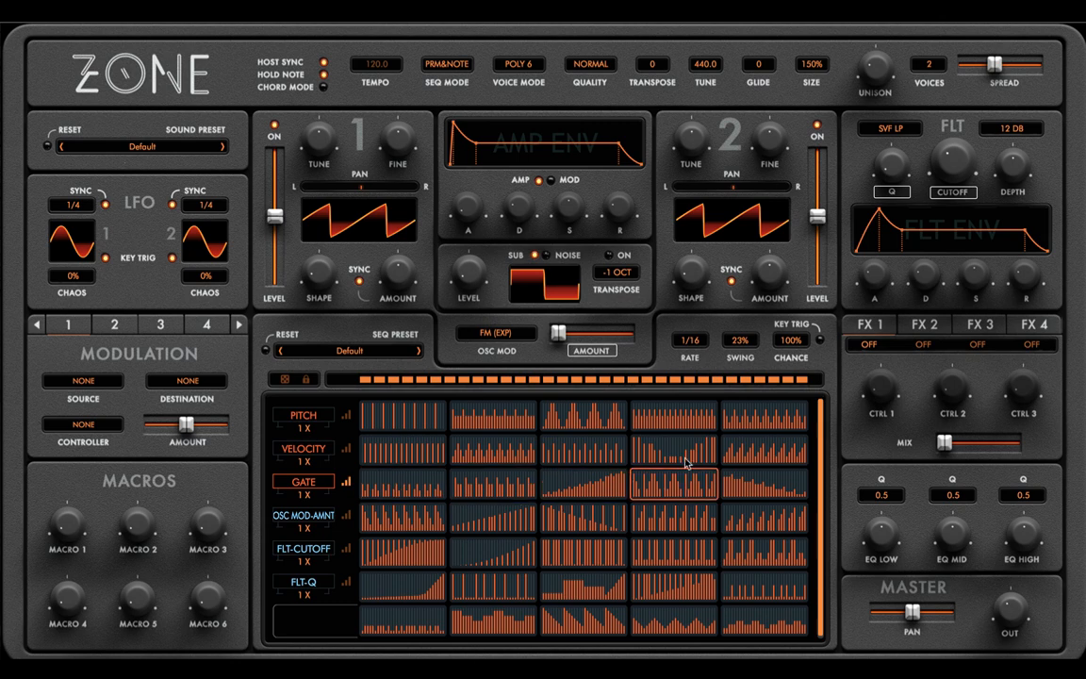
left_click(756, 420)
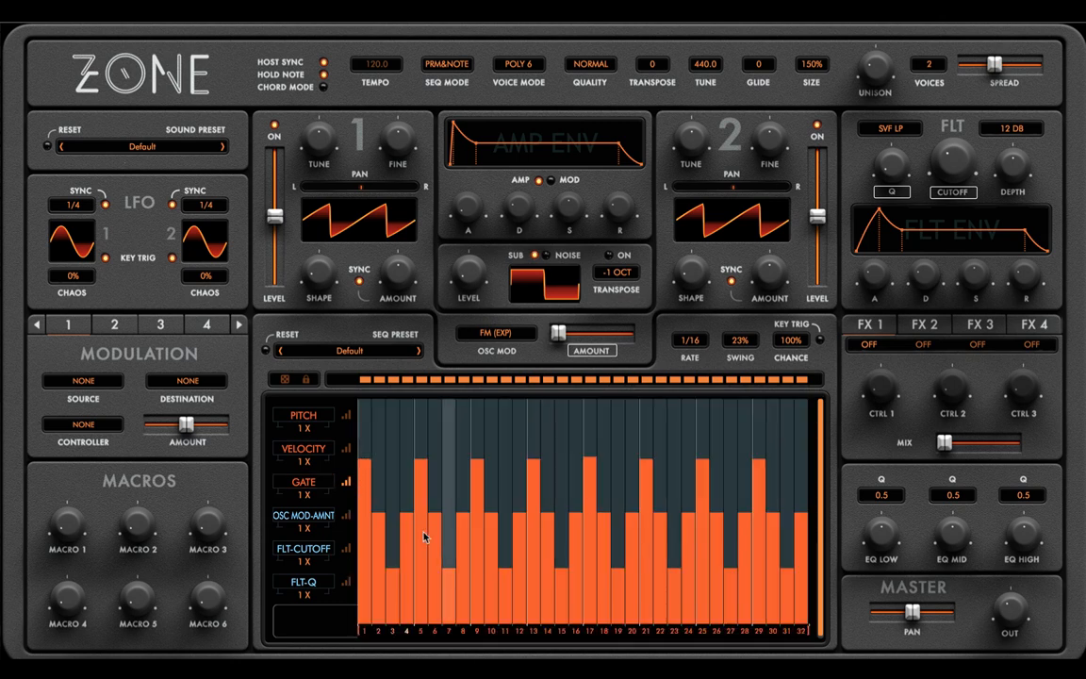
left_click(347, 482)
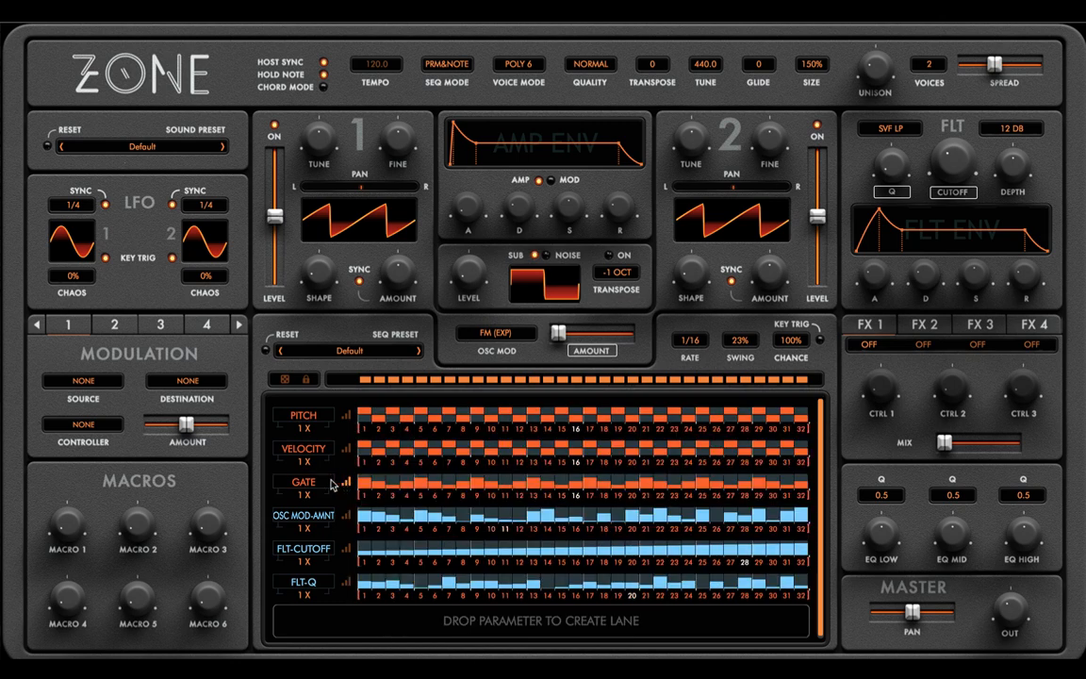
- Open the PITCH lane and try the growing four-step ramps preset and the paired-bars preset that starts at -24
left_click(346, 415)
left_click(330, 416)
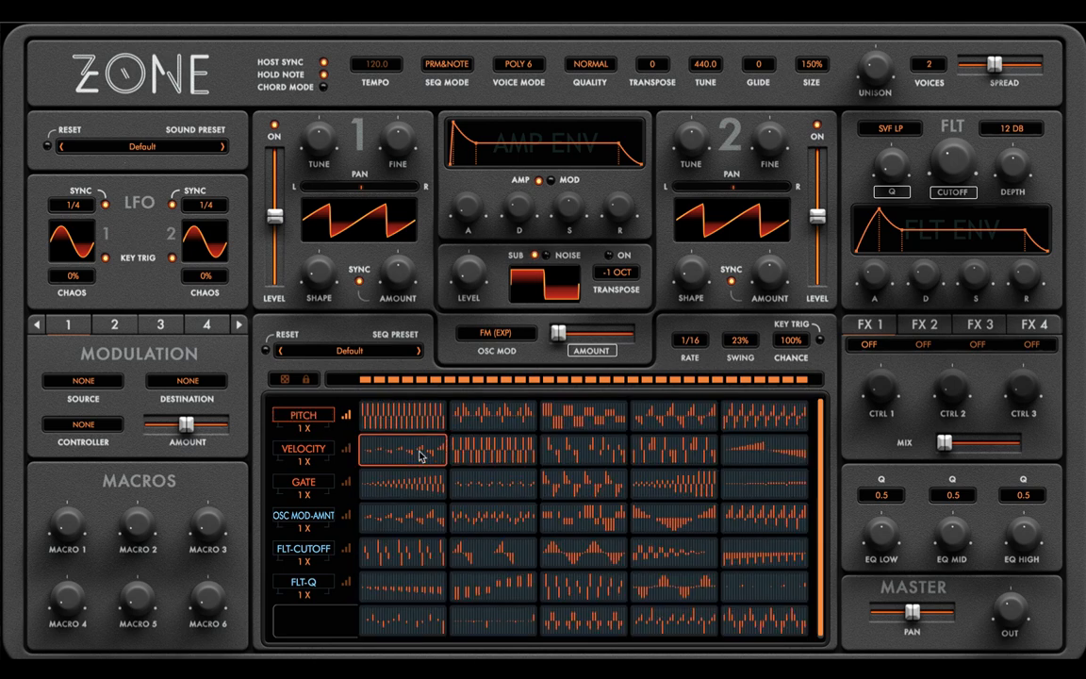
left_click(415, 458)
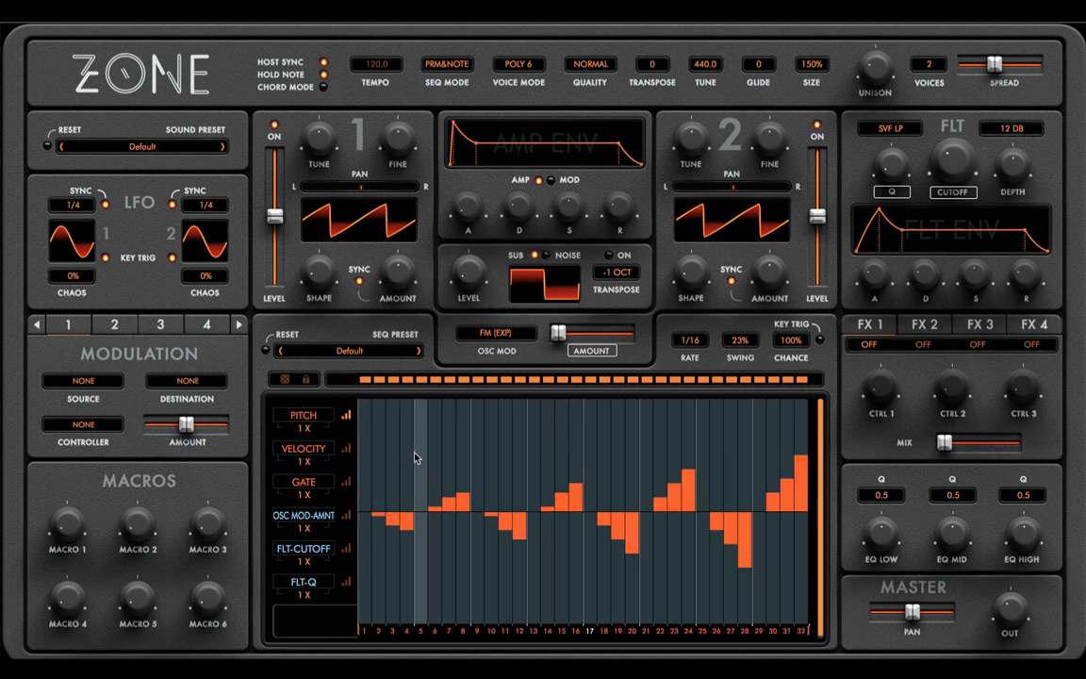
left_click(327, 419)
left_click(538, 558)
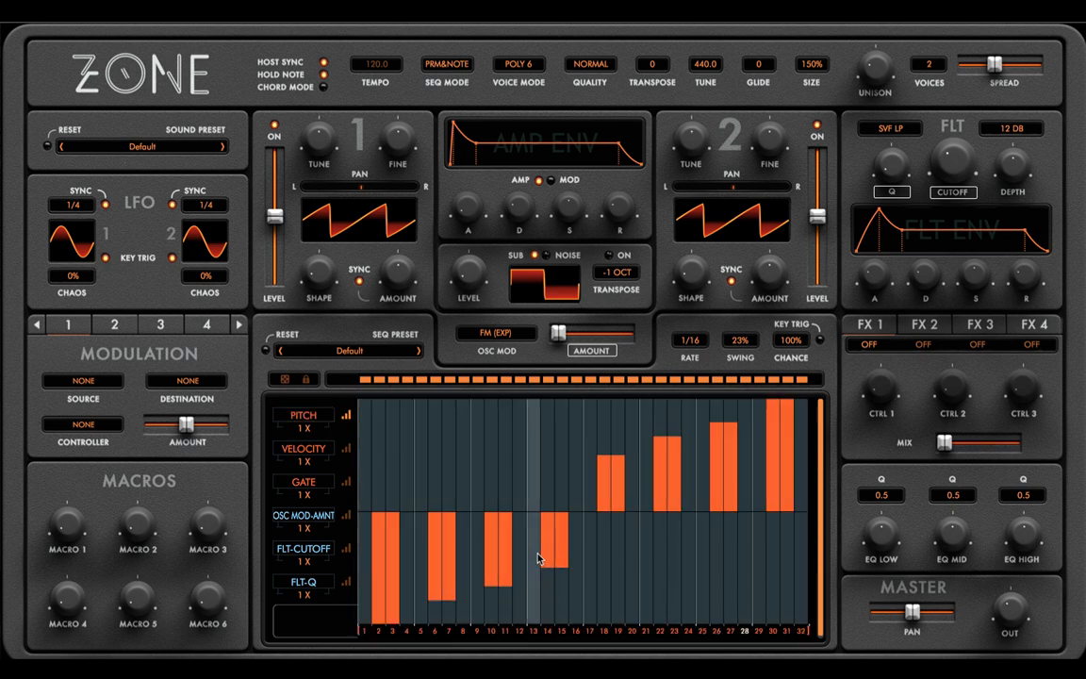
left_click(377, 618)
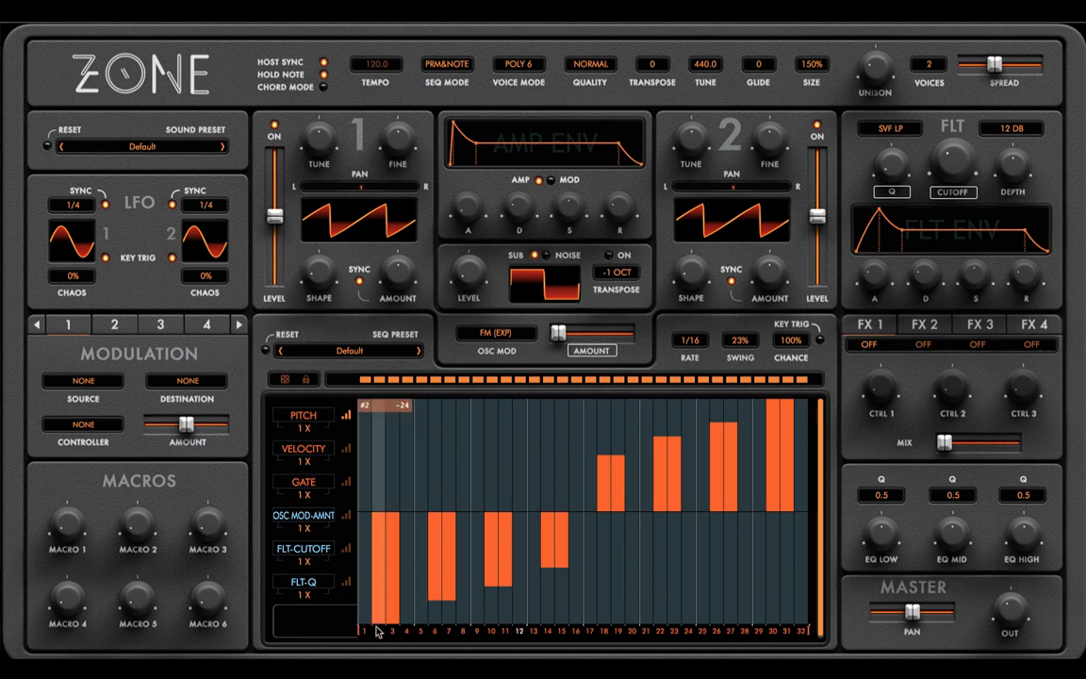
- Load the last preset of the second row, a 16-step rise followed by a 16-step fall, into the PITCH lane
mouse_move(320, 418)
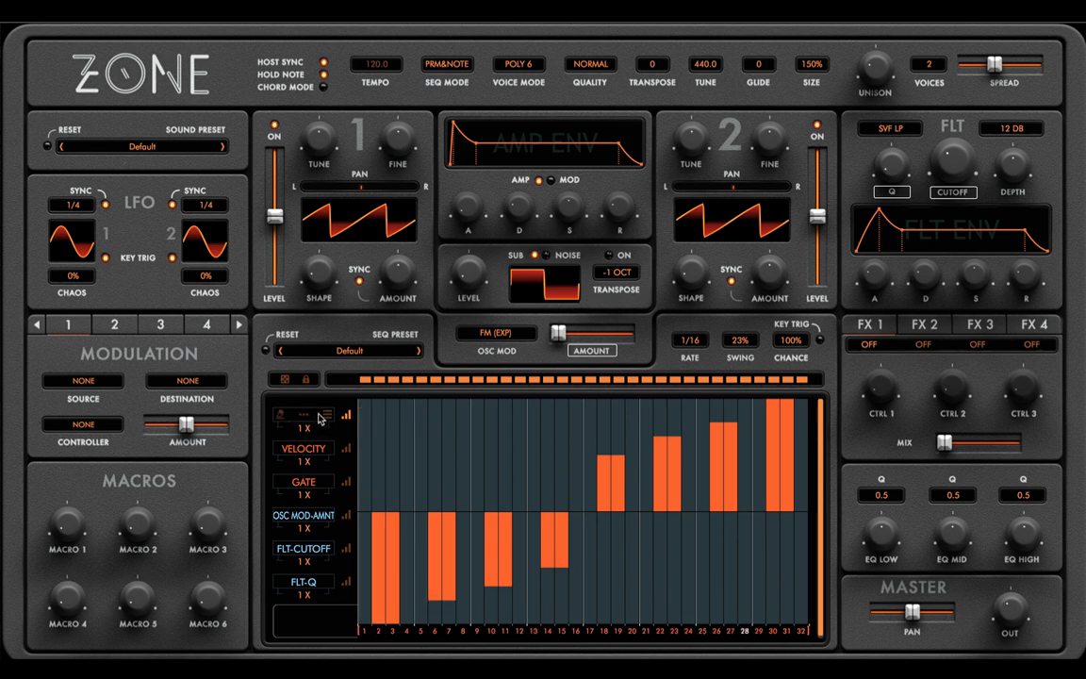
left_click(325, 418)
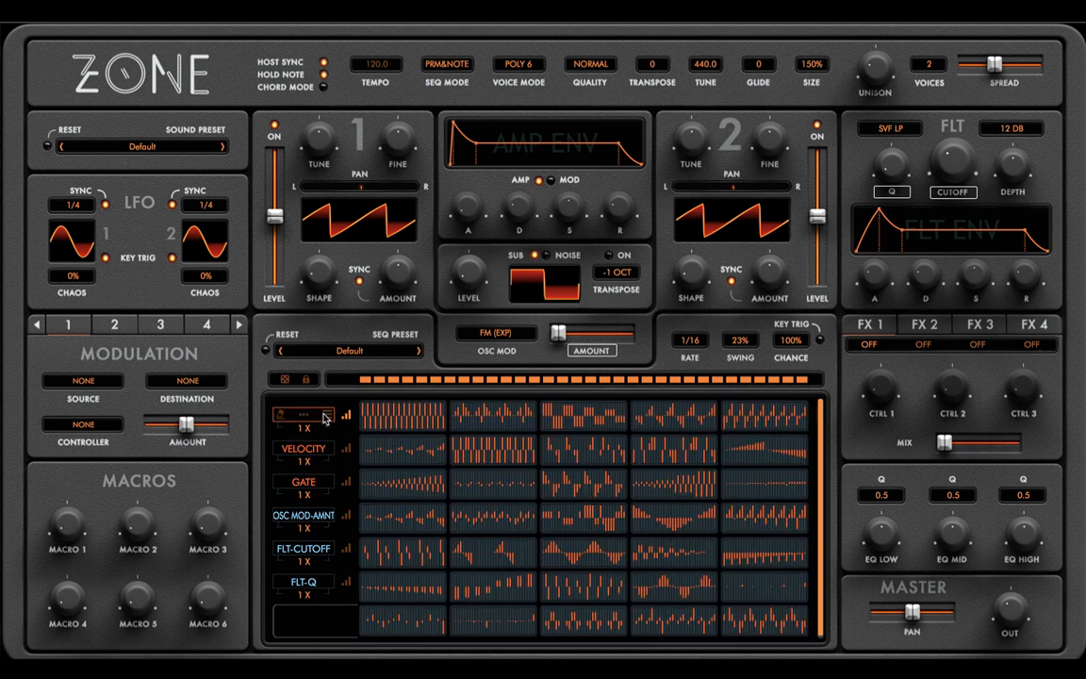
left_click(756, 443)
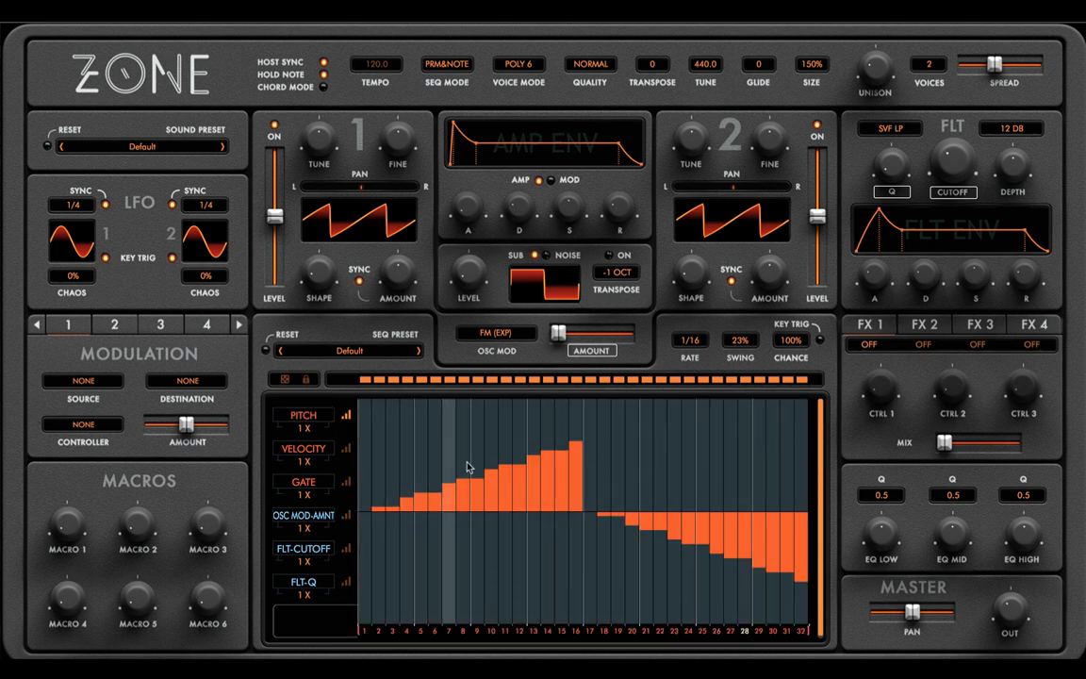
- Invert the PITCH lane's pattern vertically and reverse its step order
left_click(315, 420)
left_click(359, 390)
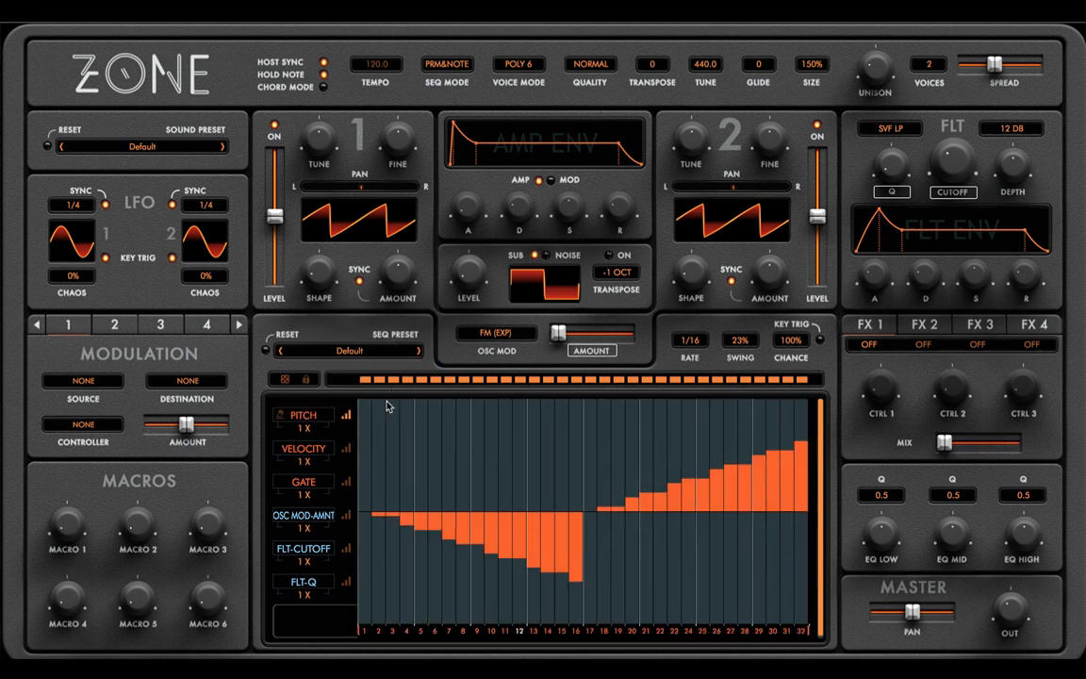
left_click(306, 420)
left_click(358, 375)
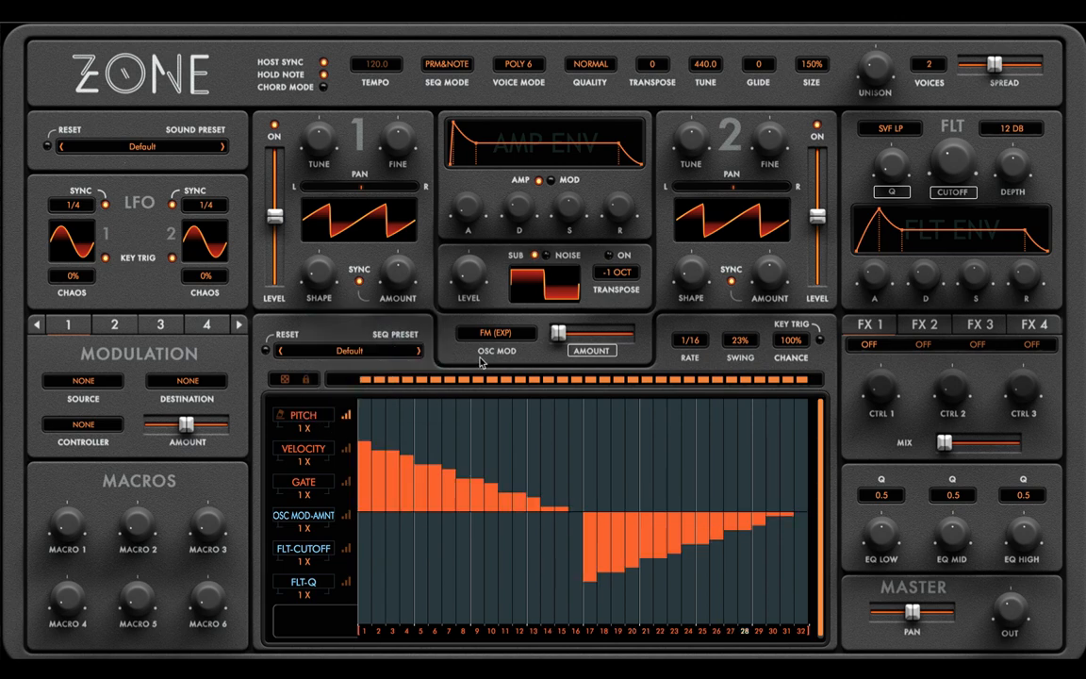
- Set the oscillator mod type to DIST (SOFT), trying DIST (EXP) first, and raise the mod amount to slightly above half
left_click(496, 333)
left_click(476, 396)
left_click_drag(563, 337, 601, 336)
left_click(506, 334)
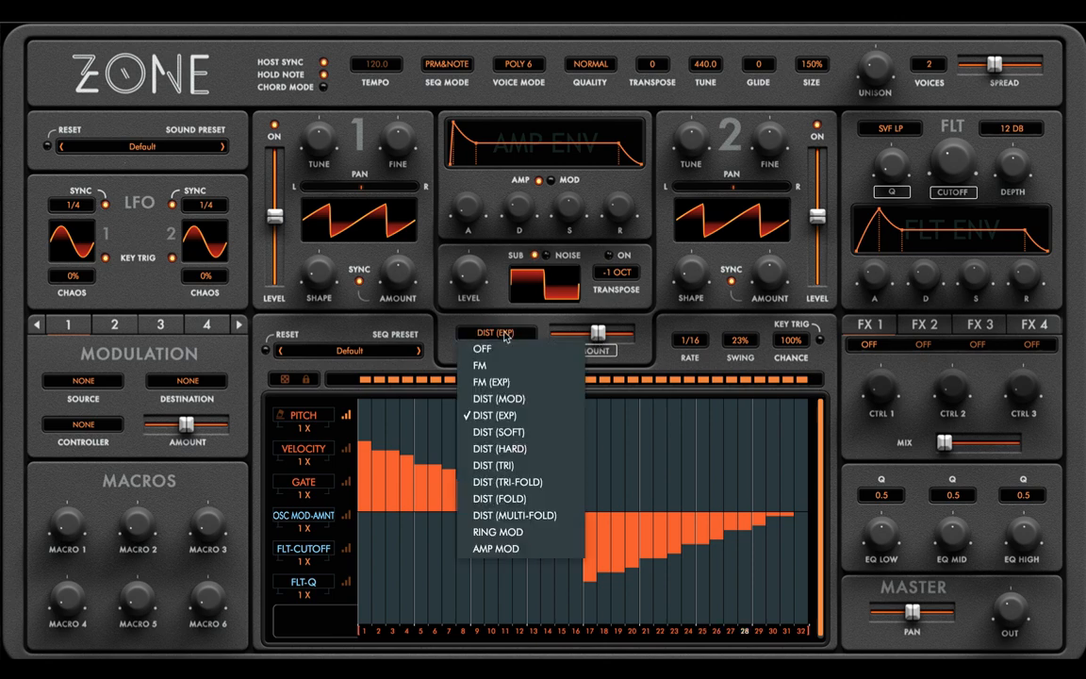
left_click(522, 432)
- Change the filter type to LADDER
left_click(891, 128)
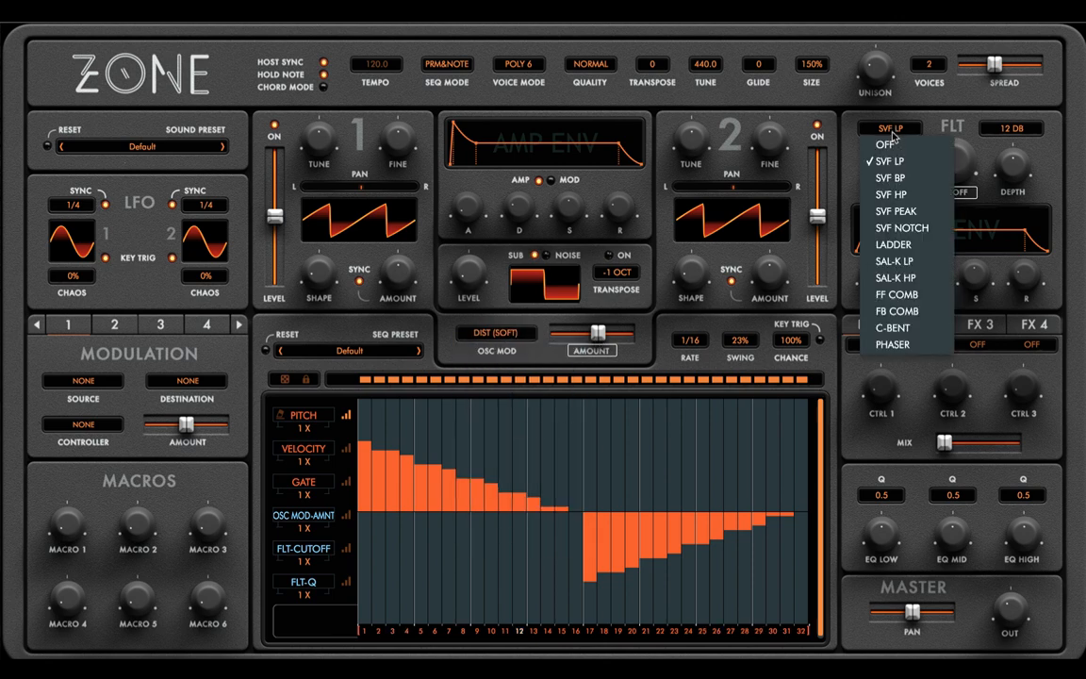
left_click(894, 244)
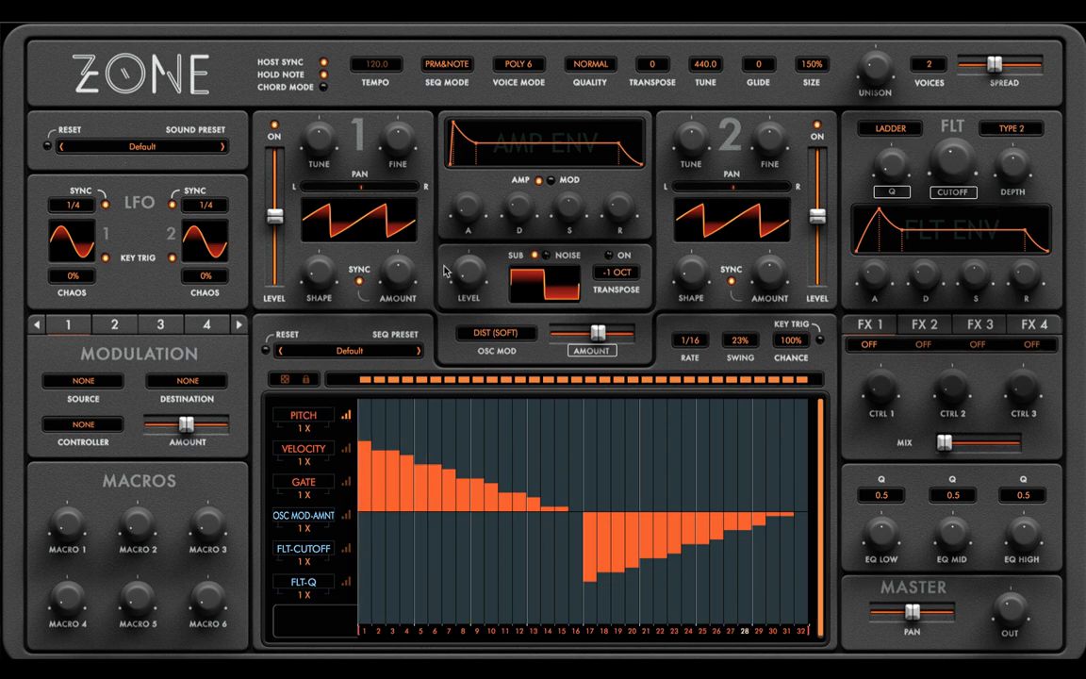
- Give oscillator 1 a dense, harmonically rich waveform and oscillator 2 a rounded wave with notched peaks
left_click(378, 215)
left_click(375, 219)
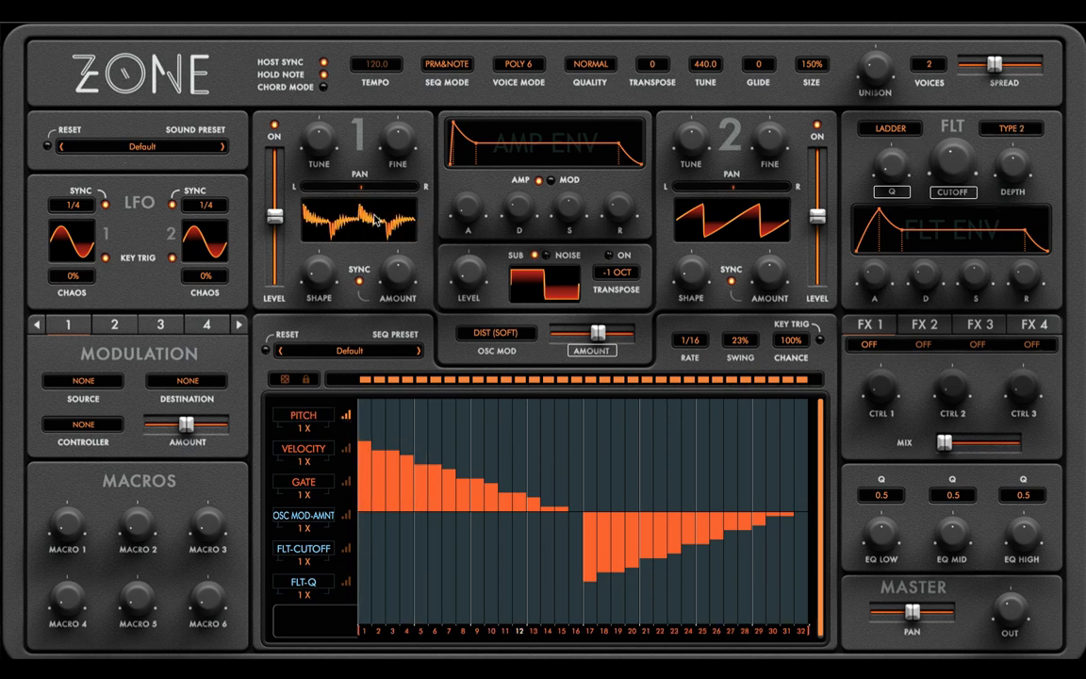
left_click(734, 240)
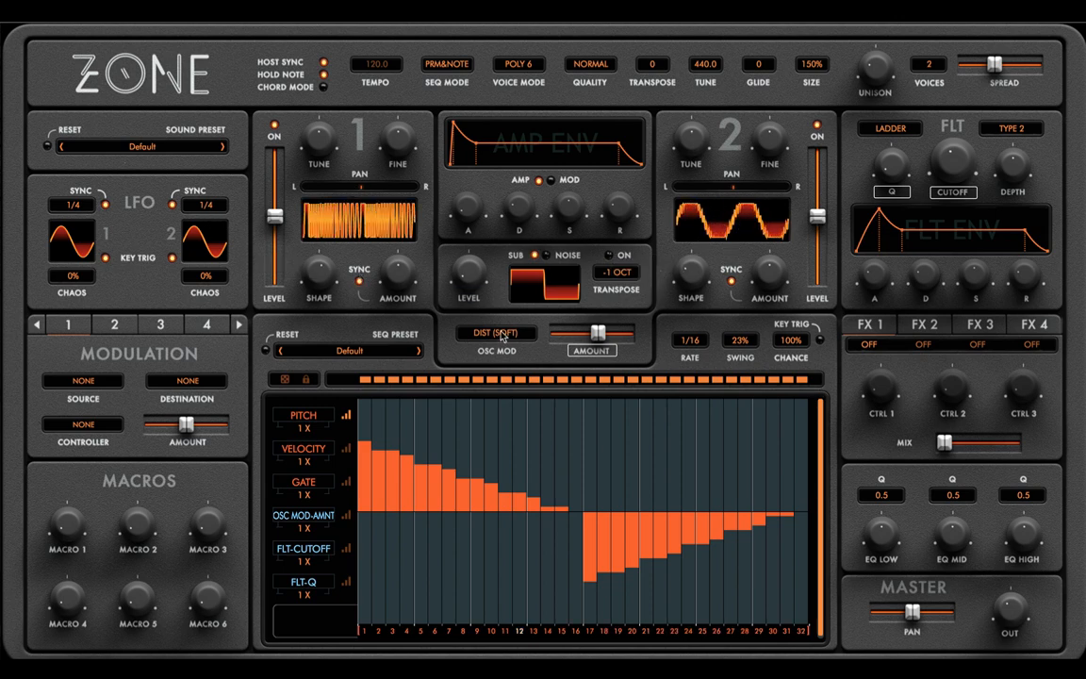
- Set the oscillator mod type to DIST (MULTI-FOLD) with a higher amount, and speed up the sequencer rate to 1/128
left_click(496, 332)
left_click(514, 515)
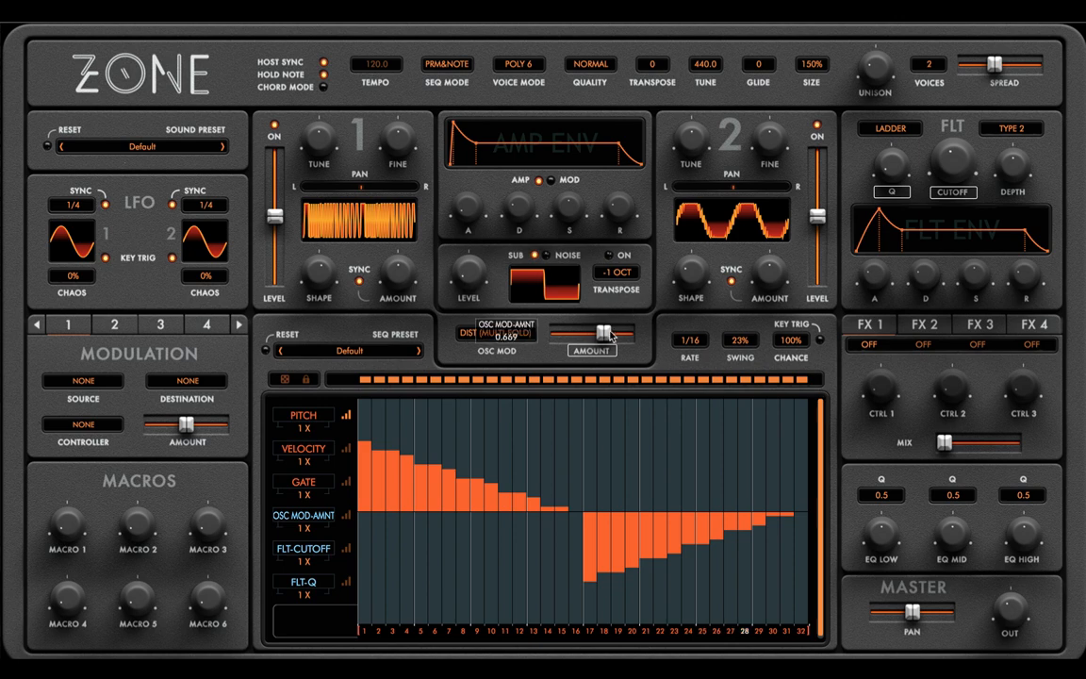
left_click(304, 516)
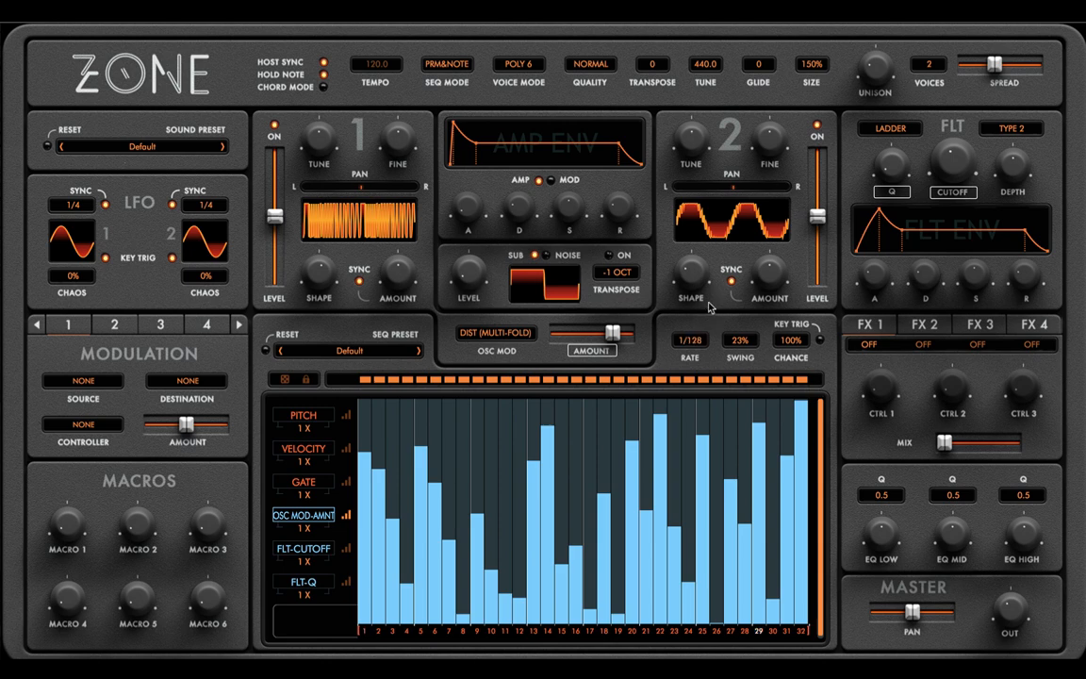
left_click_drag(709, 308, 703, 332)
- Reset the whole sound to the Default preset and load the Chiptune sequencer preset
left_click(50, 148)
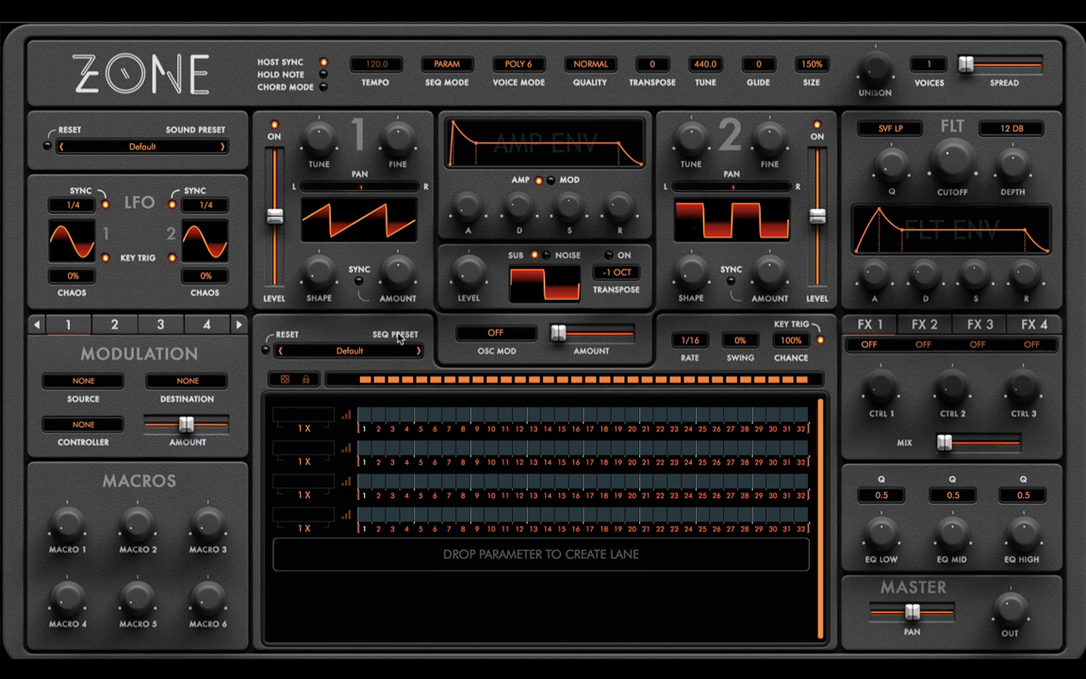
left_click(351, 351)
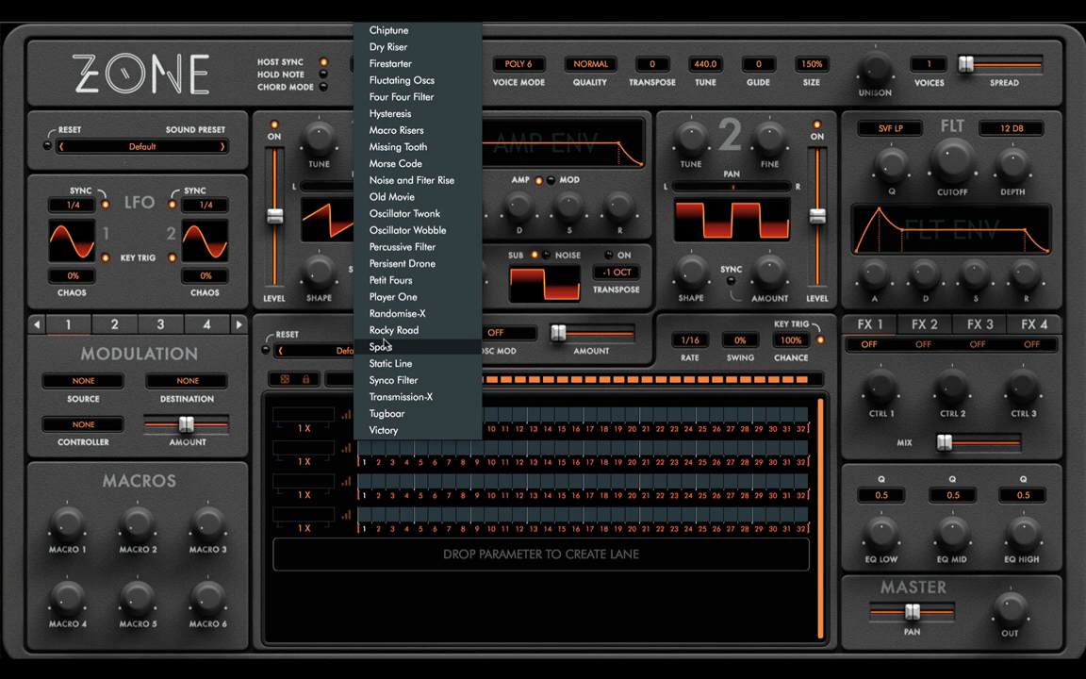
left_click(395, 34)
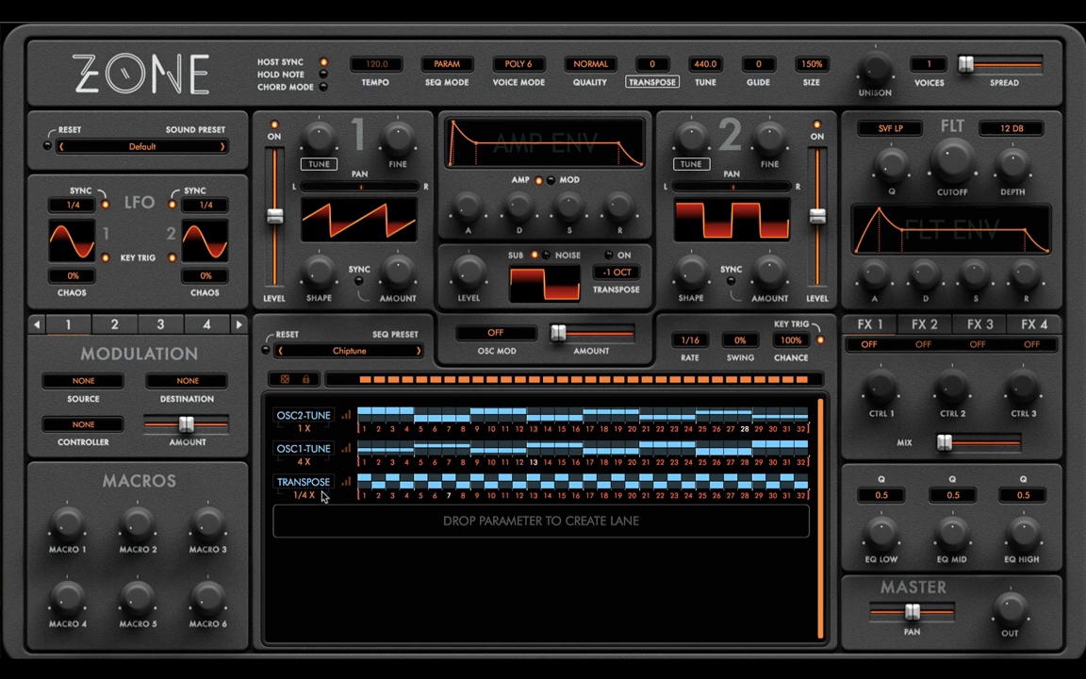
- Load the Spots sequencer preset and examine its OSC1-FINE lane
mouse_move(322, 488)
left_click(352, 355)
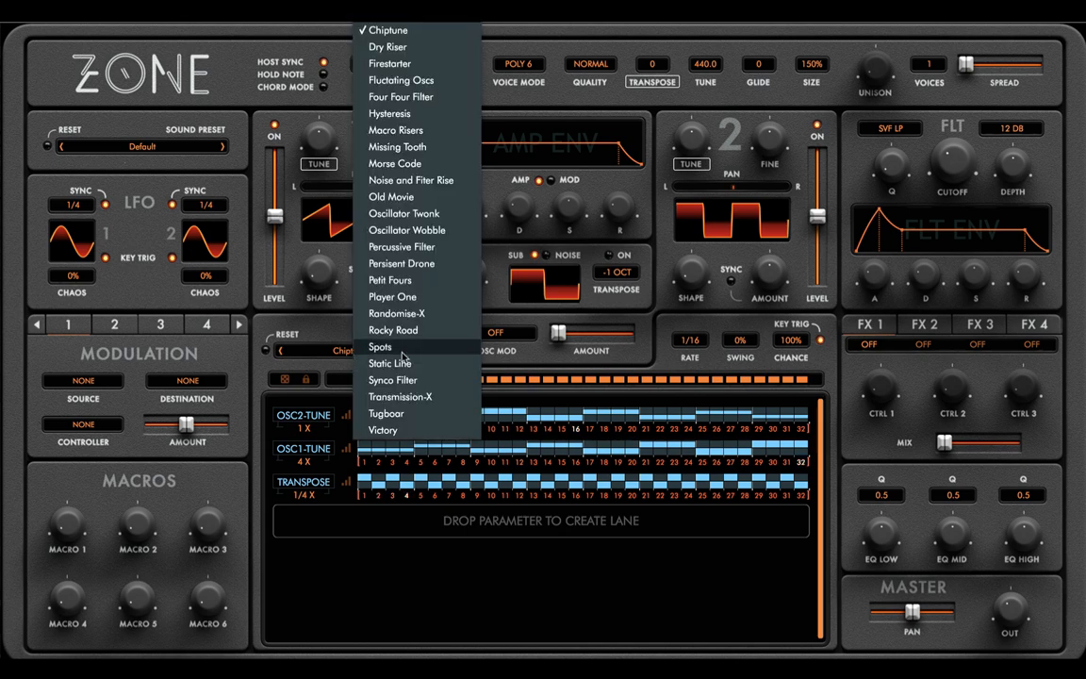
left_click(401, 350)
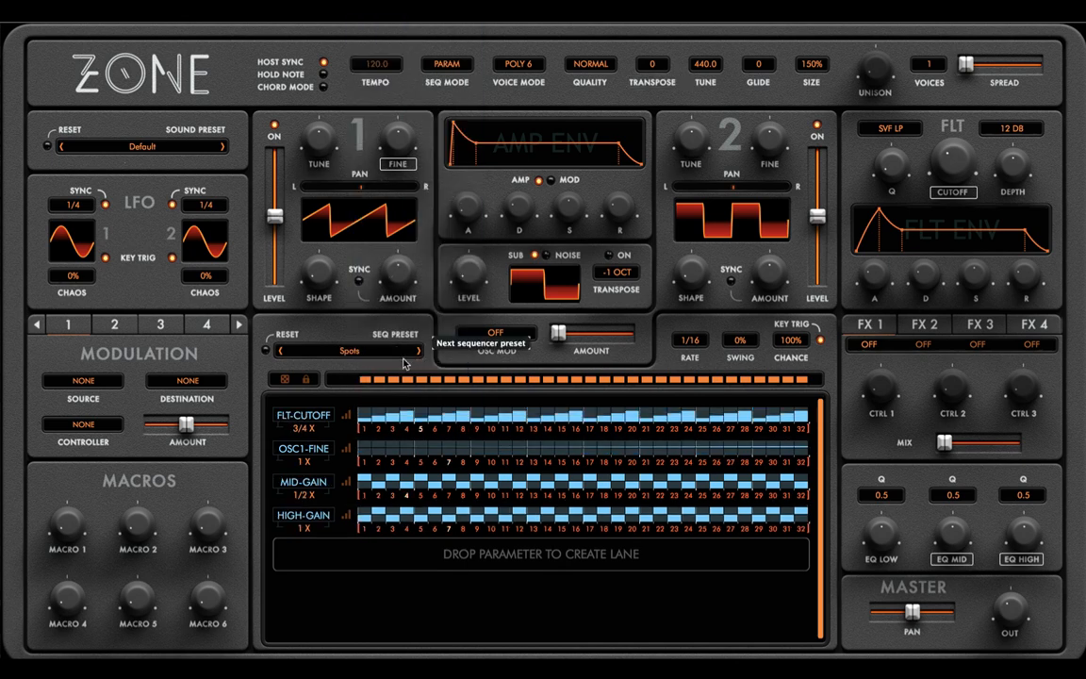
left_click(347, 450)
left_click(348, 450)
- Load the Victory sequencer preset and assign sub level, filter cutoff, oscillator 2 tune and oscillator 1 tune to its first four lanes
left_click(321, 349)
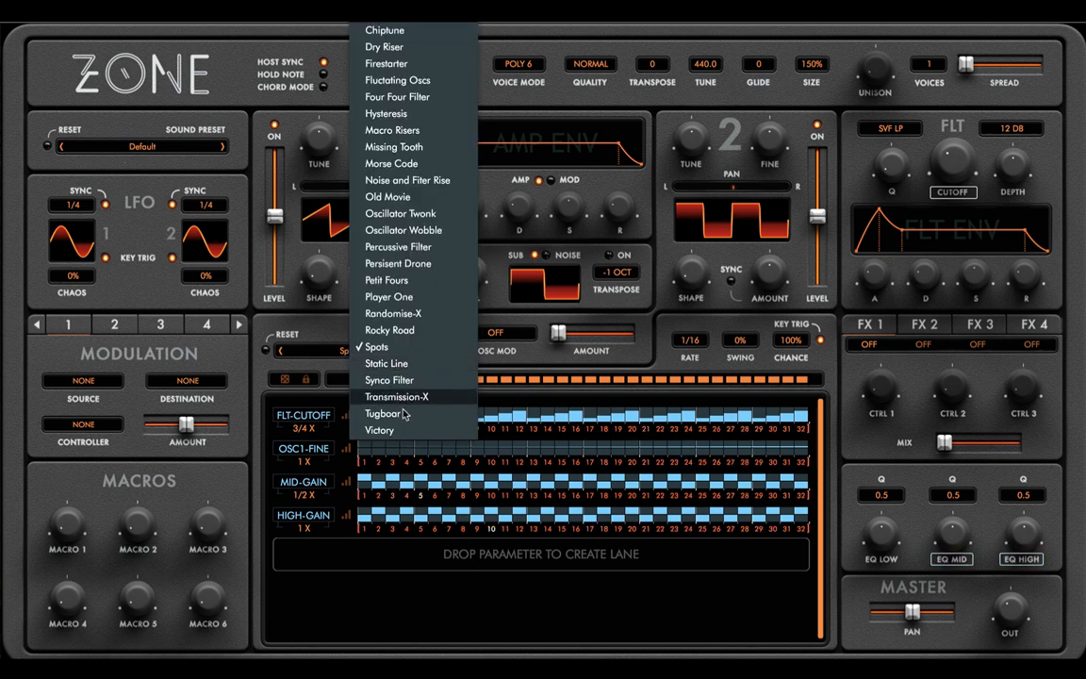
left_click(379, 430)
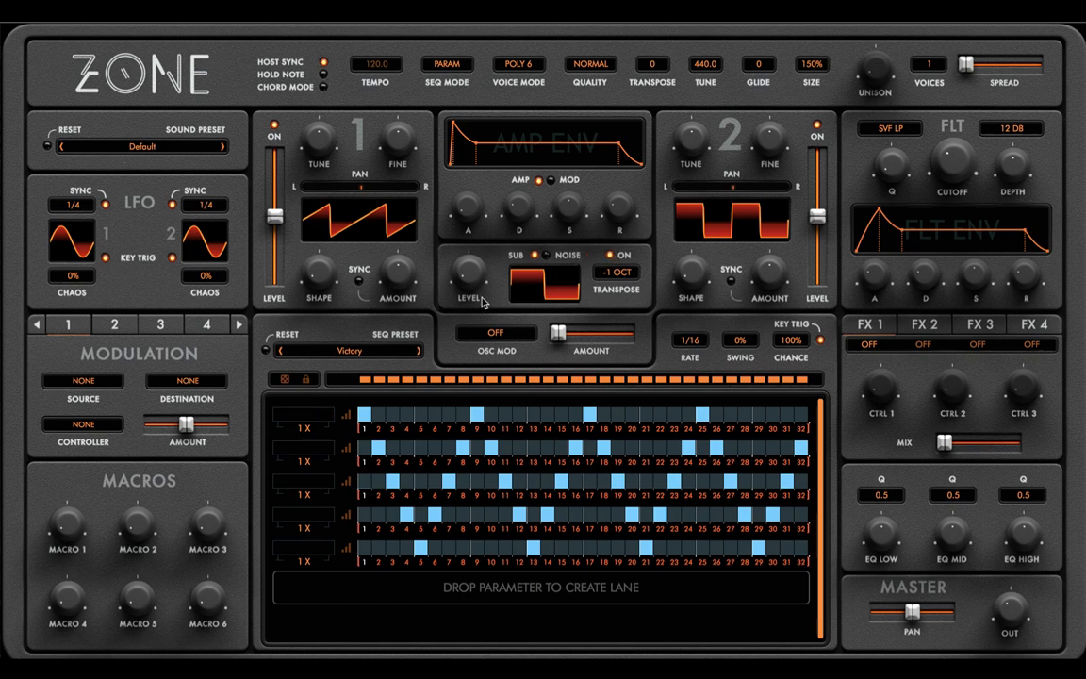
left_click_drag(481, 300, 306, 417)
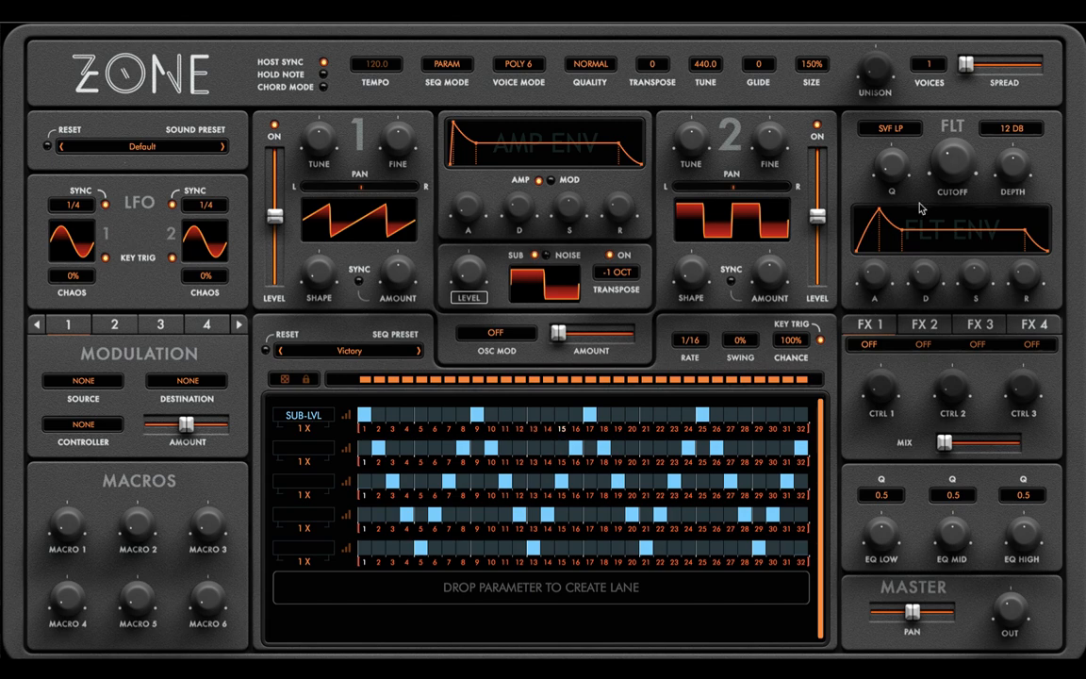
left_click_drag(951, 162, 363, 459)
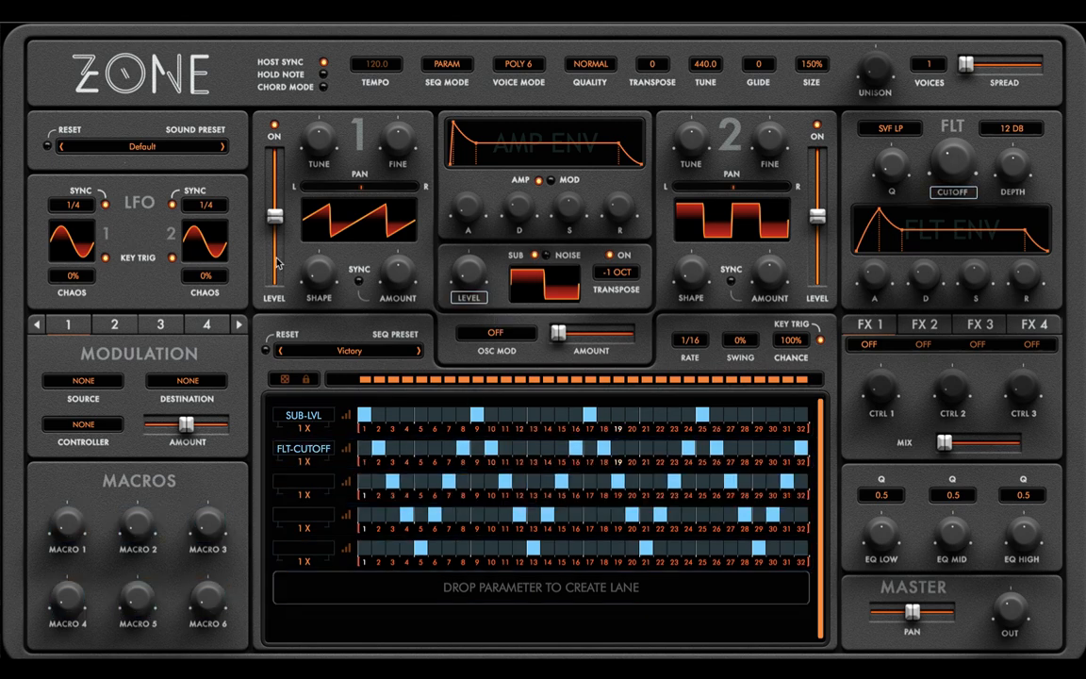
left_click_drag(691, 138, 316, 483)
left_click_drag(318, 139, 318, 524)
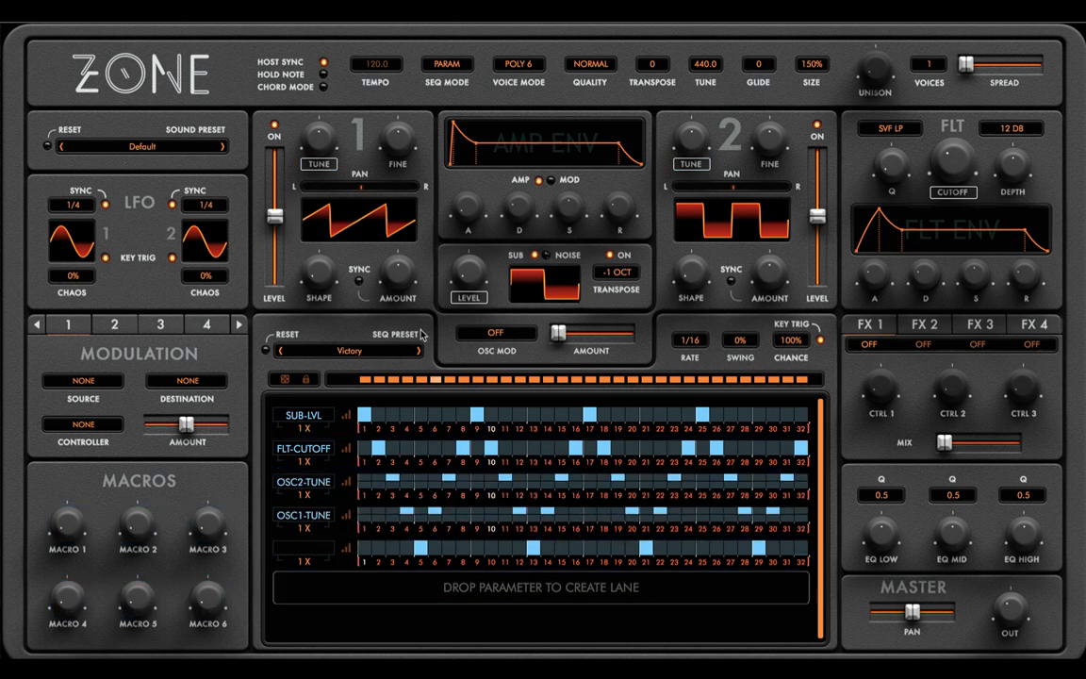
- Assign the noise level to the fifth sequencer lane and raise every step of the FLT-CUTOFF lane to maximum
left_click(556, 255)
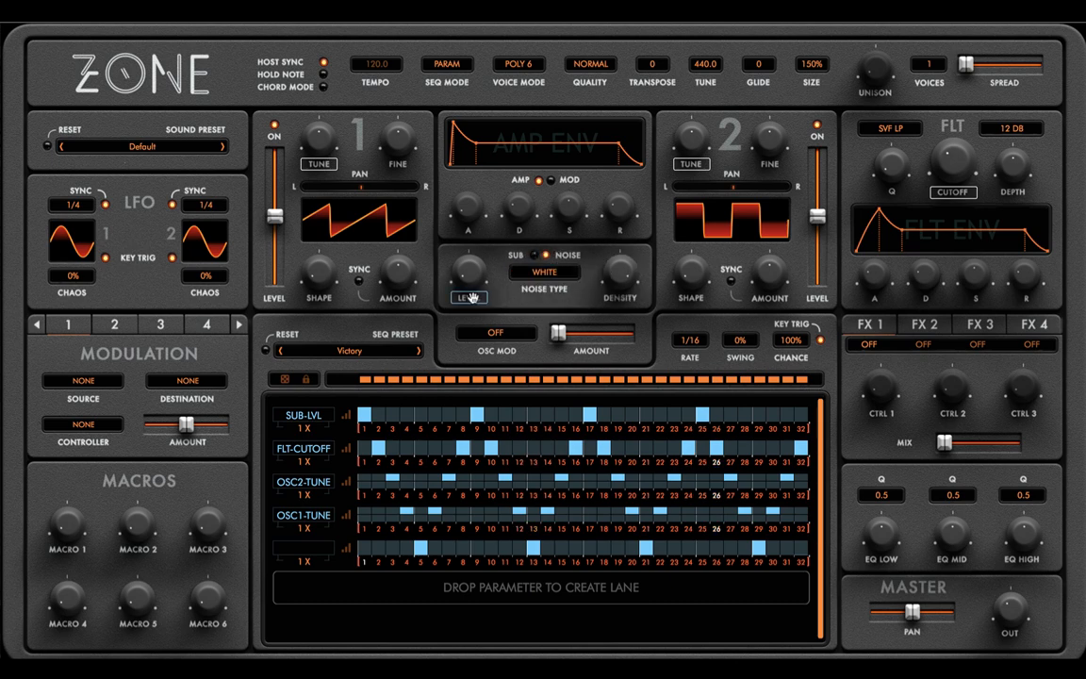
left_click_drag(469, 271, 316, 549)
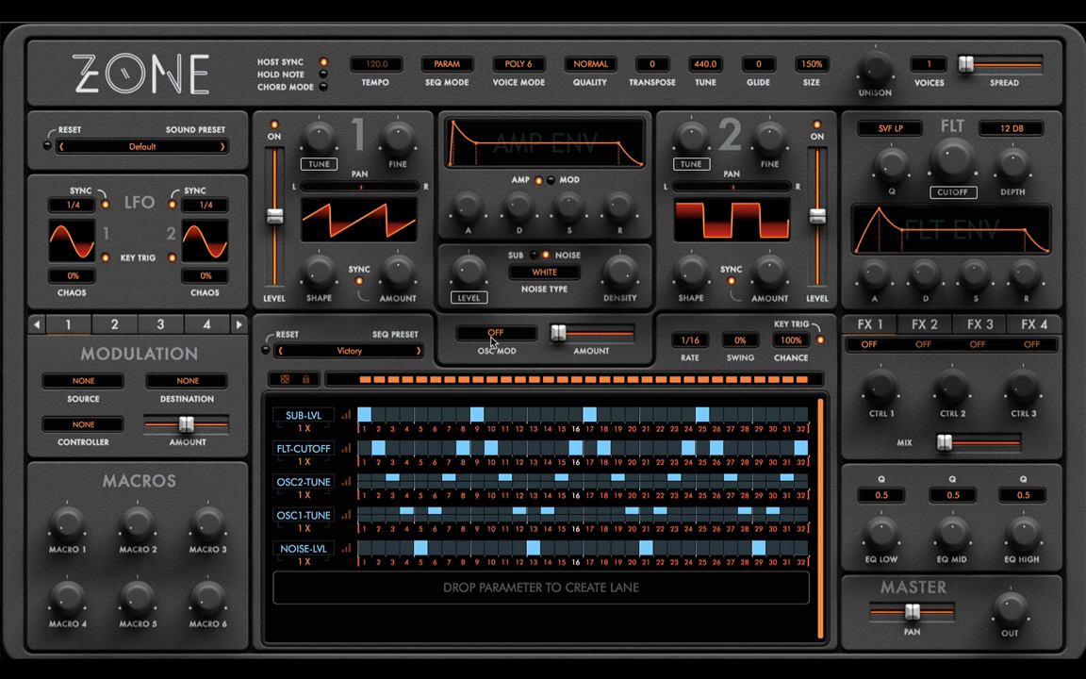
left_click(345, 449)
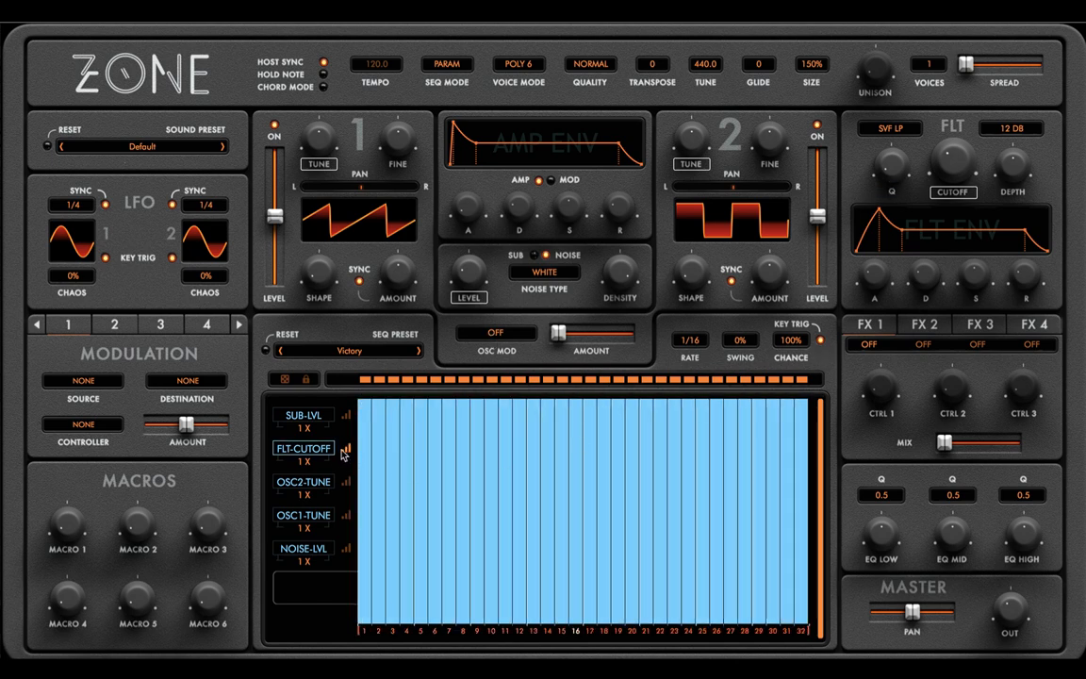
left_click(345, 453)
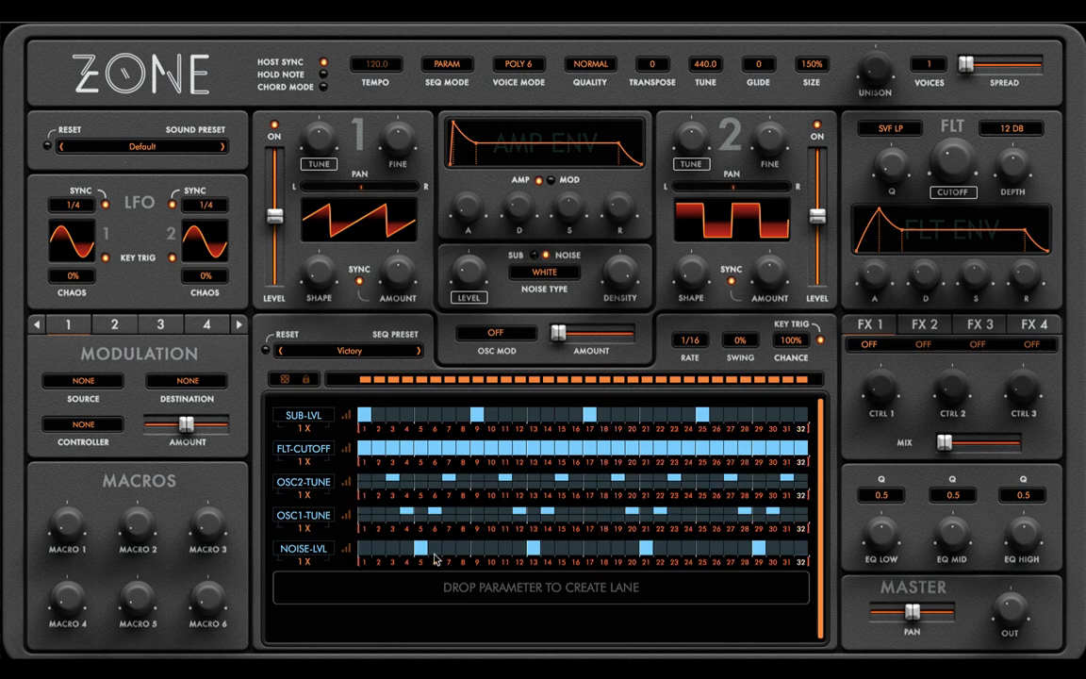
- Clear the sequencer by resetting it to its Default preset
left_click(321, 349)
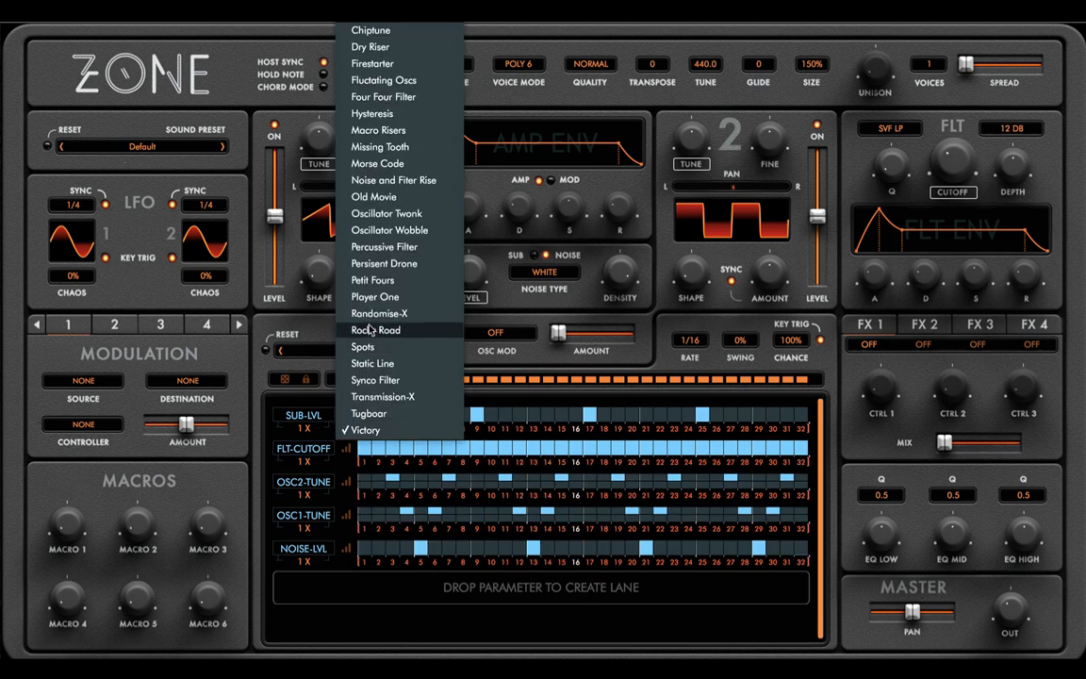
left_click(267, 353)
left_click(267, 354)
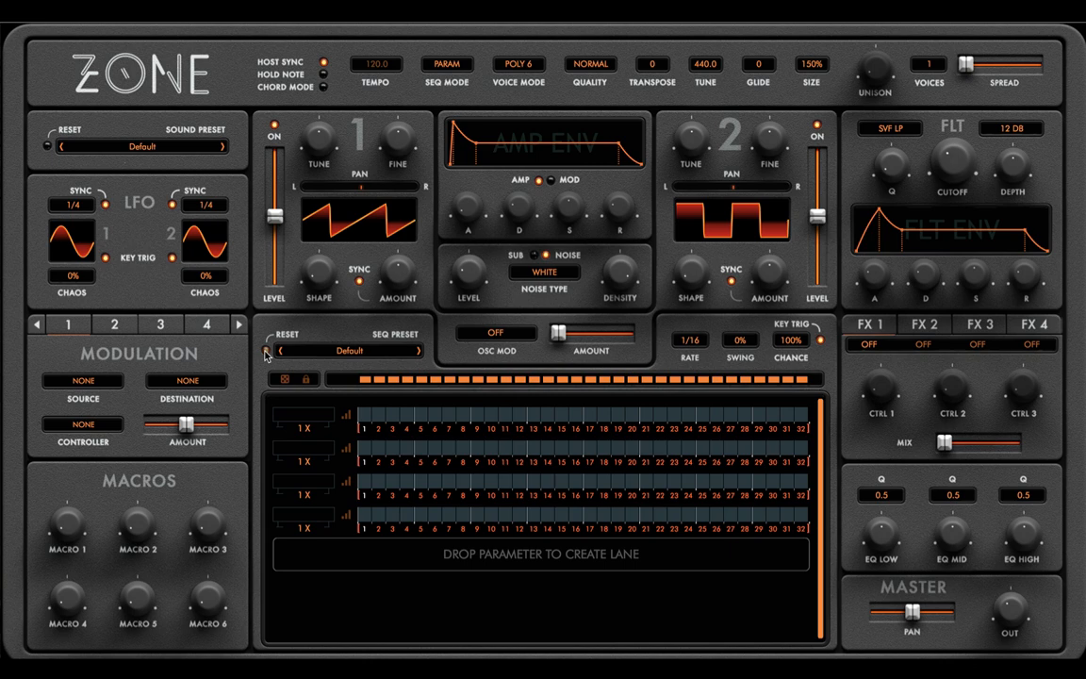
- Set FX 1 to DECIMATOR, assign its mix to the first sequencer lane and draw an uneven step pattern across all 32 steps
left_click(869, 345)
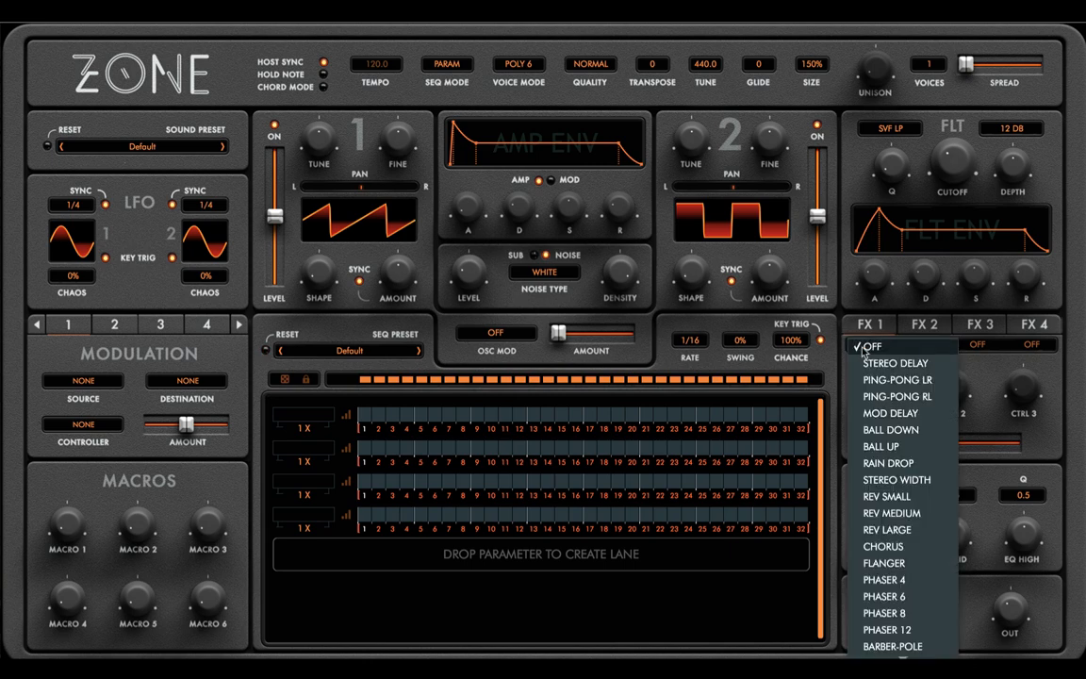
mouse_move(917, 656)
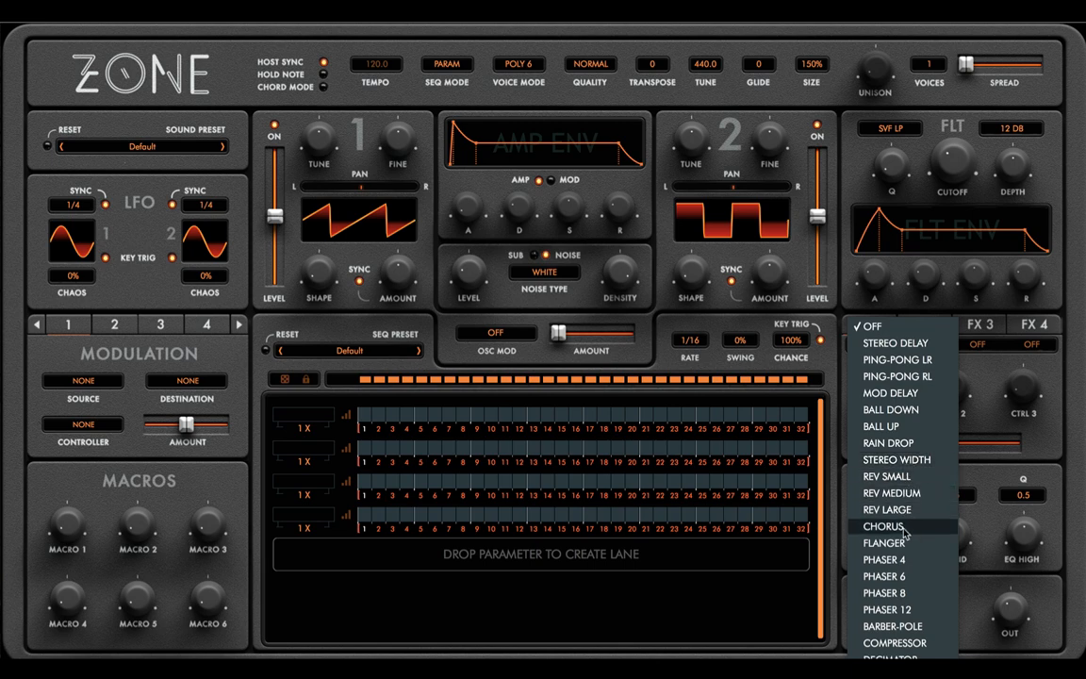
left_click(915, 657)
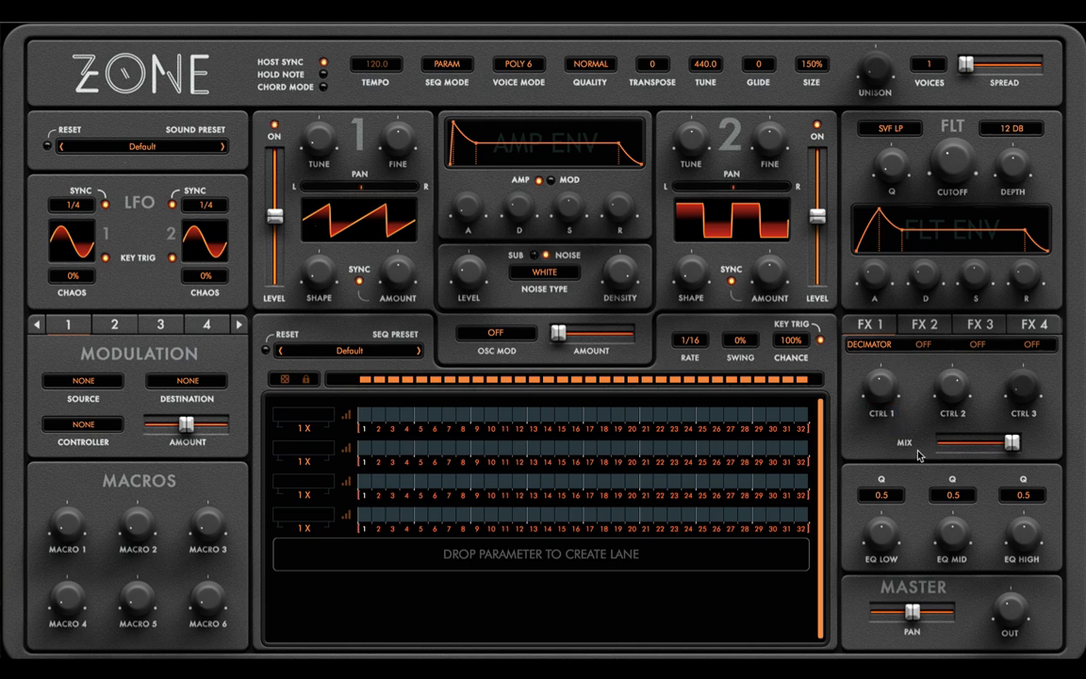
left_click_drag(907, 442, 446, 410)
left_click_drag(313, 423, 313, 423)
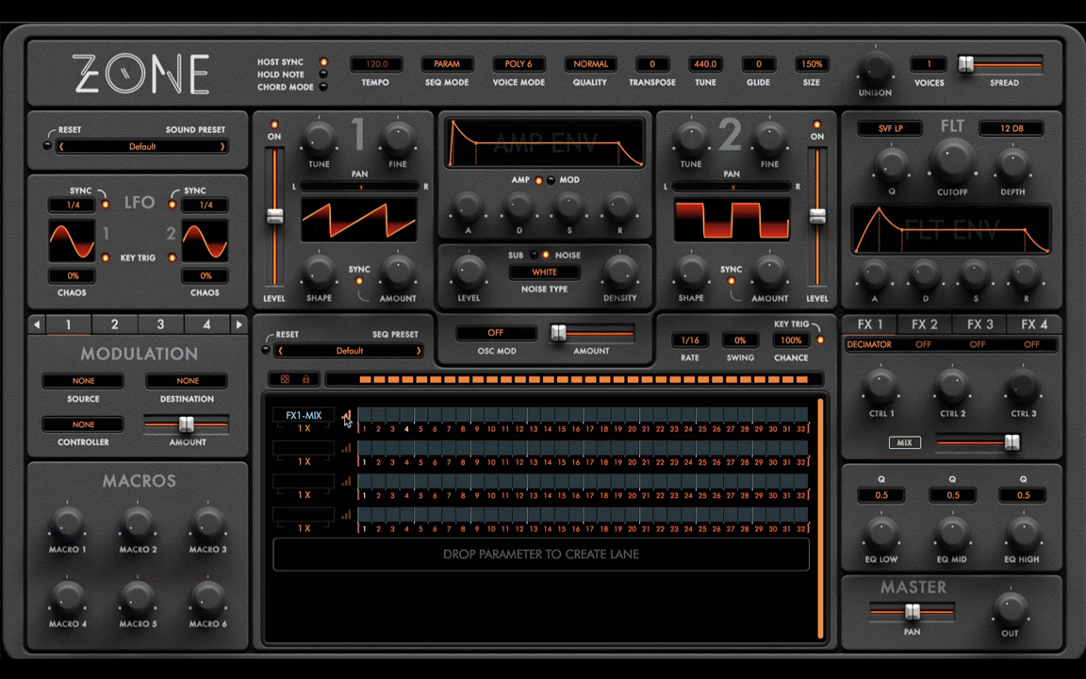
mouse_move(376, 512)
left_mouse_down()
mouse_move(579, 468)
mouse_move(813, 485)
mouse_move(528, 451)
mouse_move(518, 480)
mouse_move(575, 461)
mouse_move(586, 545)
left_mouse_up()
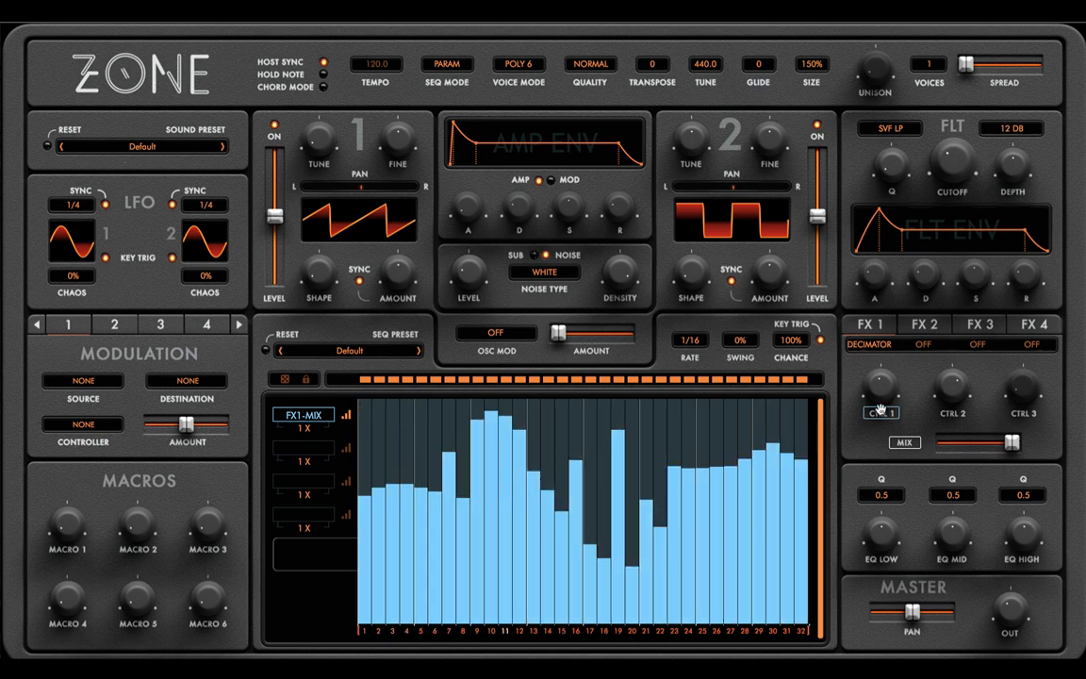
- Draw lanes for FX 1's CTRL 1 and CTRL 2, setting the three lane speeds to 3/8 X, 2 X and 5/4 X
mouse_move(881, 413)
left_mouse_down()
mouse_move(311, 448)
mouse_move(350, 453)
mouse_move(453, 539)
mouse_move(795, 456)
mouse_move(543, 540)
mouse_move(356, 510)
mouse_move(556, 443)
mouse_move(759, 457)
mouse_move(562, 449)
mouse_move(575, 509)
mouse_move(648, 432)
left_mouse_up()
left_click(349, 449)
left_click(349, 451)
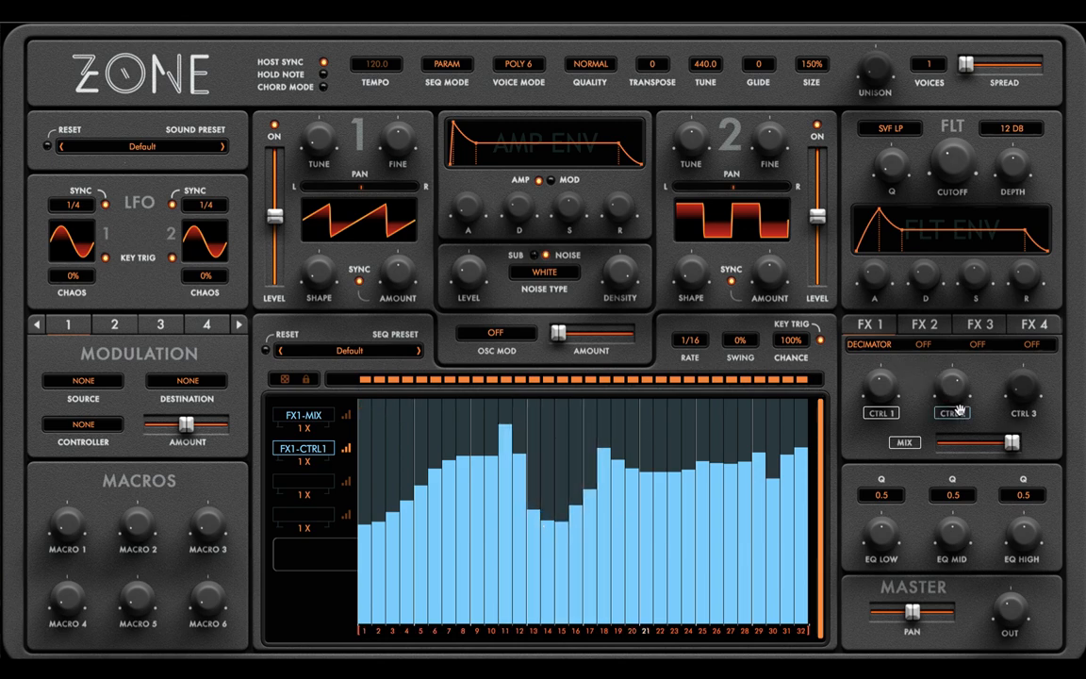
mouse_move(950, 394)
left_mouse_down()
mouse_move(505, 443)
mouse_move(303, 485)
mouse_move(444, 548)
mouse_move(778, 461)
mouse_move(565, 449)
mouse_move(383, 510)
mouse_move(368, 566)
mouse_move(379, 618)
mouse_move(645, 563)
mouse_move(811, 497)
left_mouse_up()
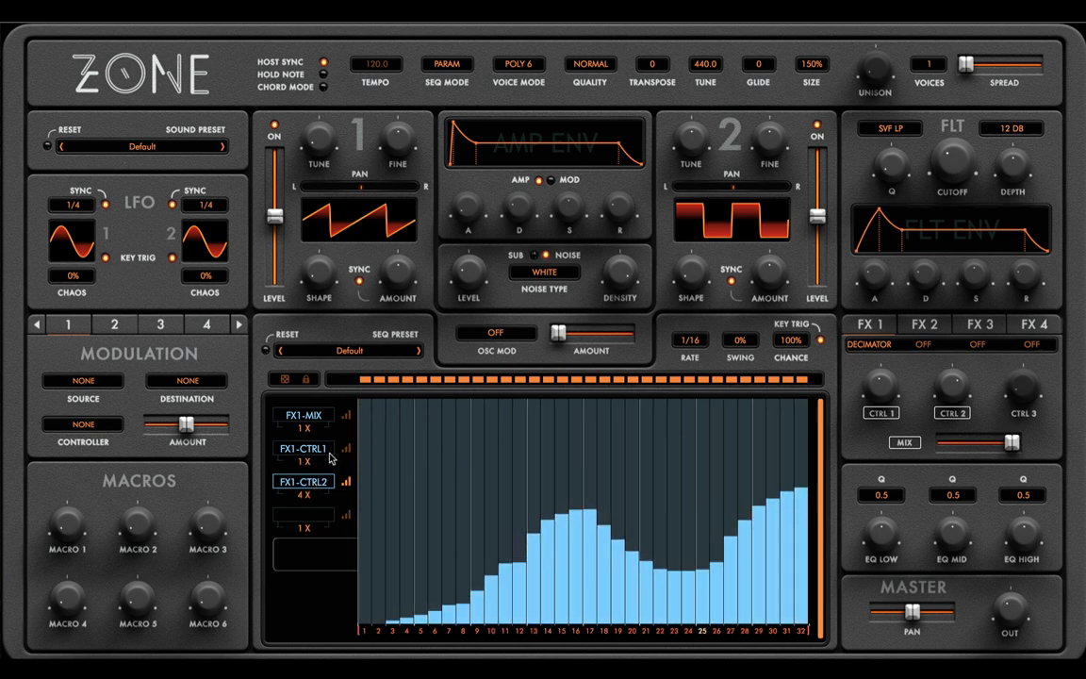
left_click_drag(330, 453, 307, 452)
- Set FX 2 to CHORUS and draw sequencer lanes for its mix, dipping mid-pattern, and its CTRL 1, rising in the second half
left_click(925, 344)
left_click(962, 549)
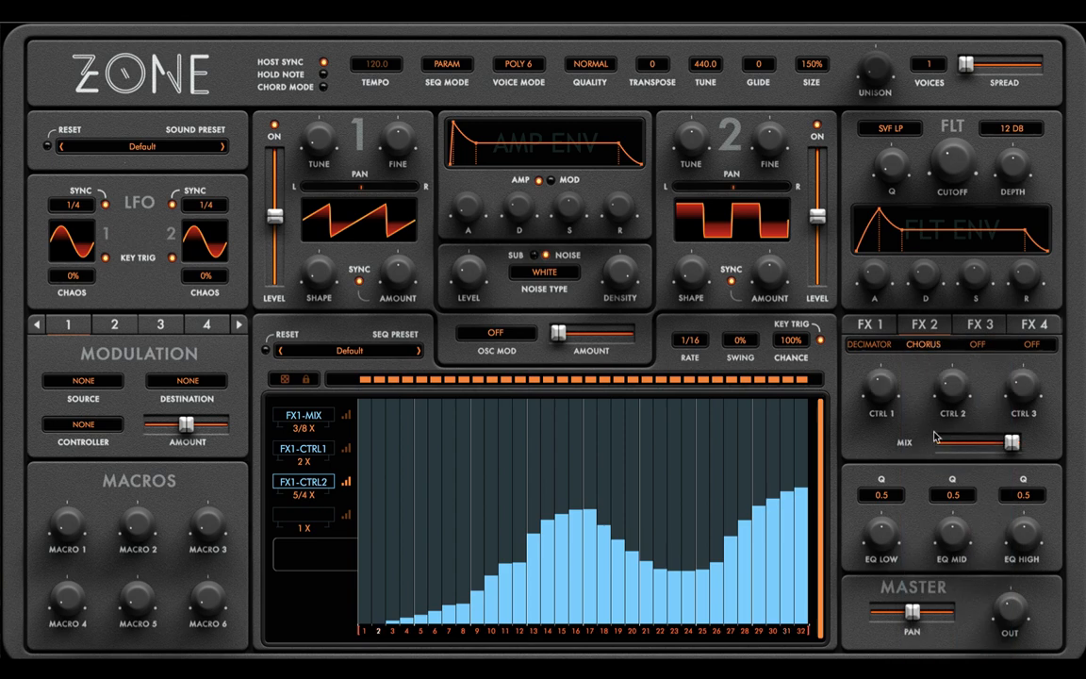
left_click_drag(903, 443, 316, 514)
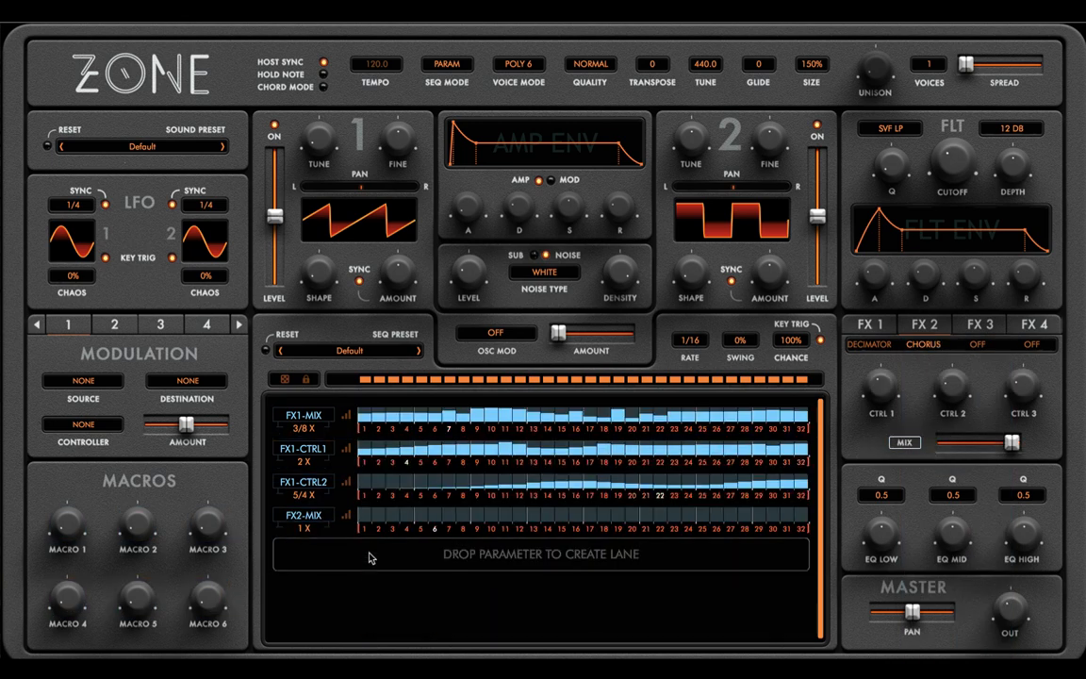
left_click(364, 524)
mouse_move(376, 553)
left_mouse_down()
mouse_move(432, 597)
mouse_move(789, 553)
mouse_move(803, 538)
left_mouse_up()
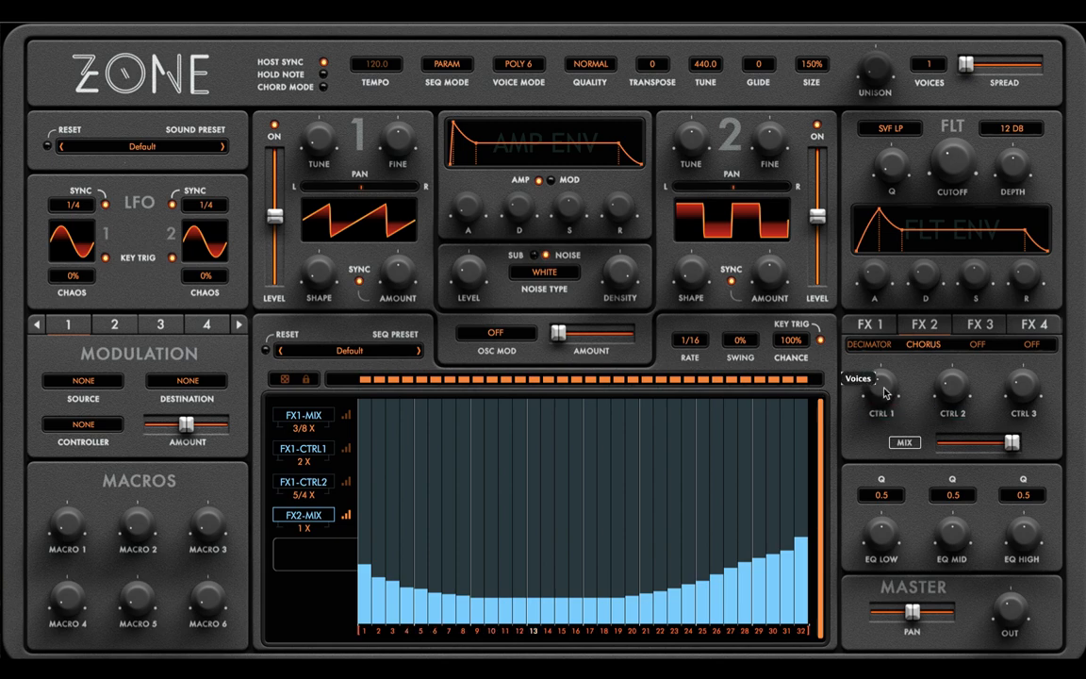
mouse_move(881, 413)
left_mouse_down()
mouse_move(349, 550)
mouse_move(672, 487)
mouse_move(801, 437)
mouse_move(804, 558)
left_mouse_up()
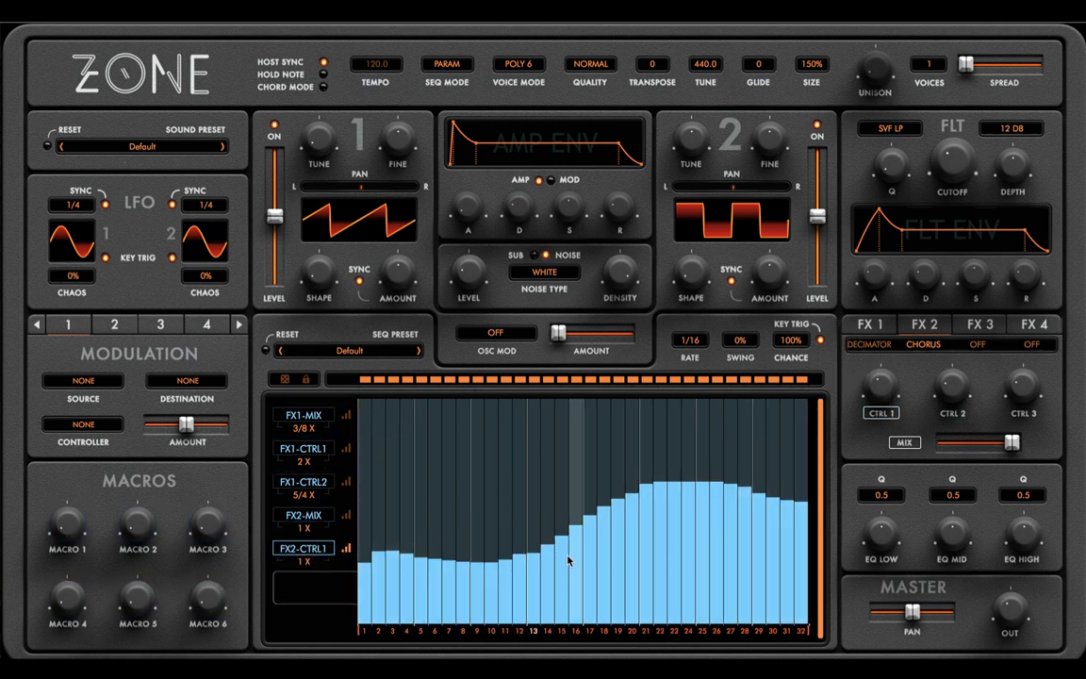
- Set FX 3 to REV MEDIUM and draw a new sequencer lane that gradually raises its mix over the 32 steps
left_click(986, 330)
left_click(980, 346)
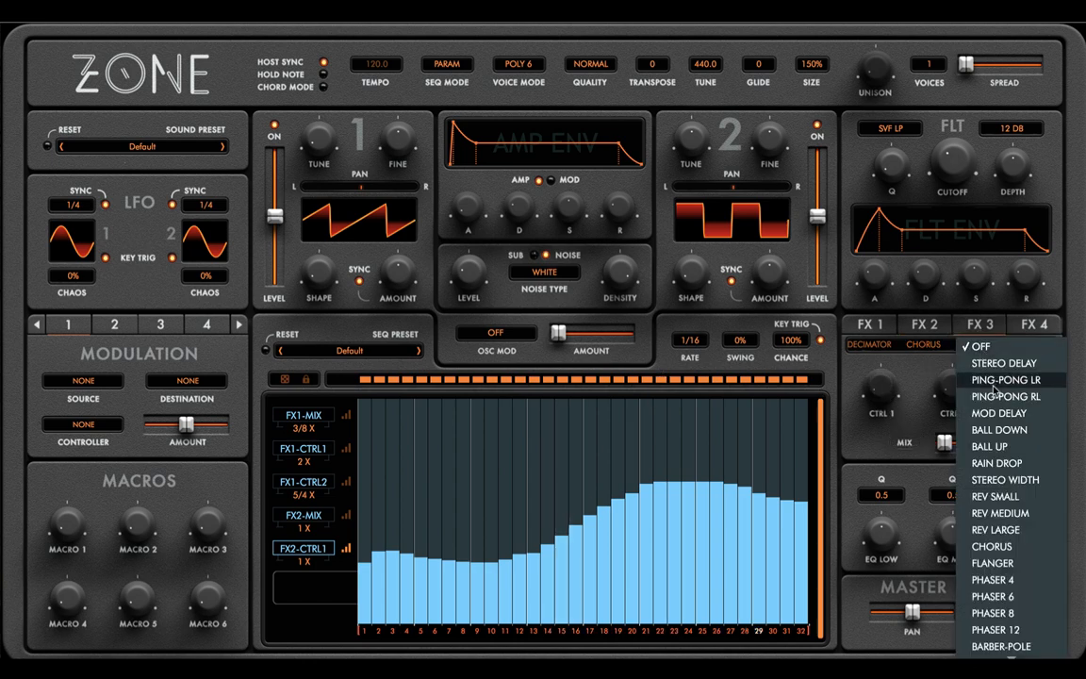
left_click(1006, 512)
left_click(906, 443)
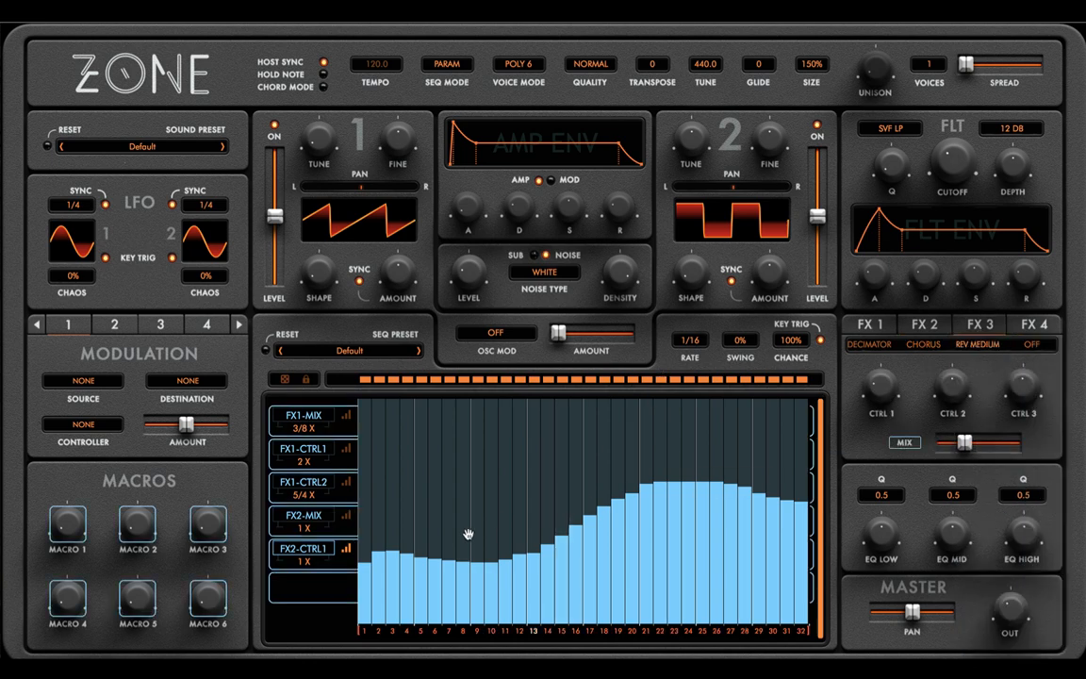
mouse_move(368, 595)
left_mouse_down()
mouse_move(711, 539)
mouse_move(684, 514)
mouse_move(804, 521)
left_mouse_up()
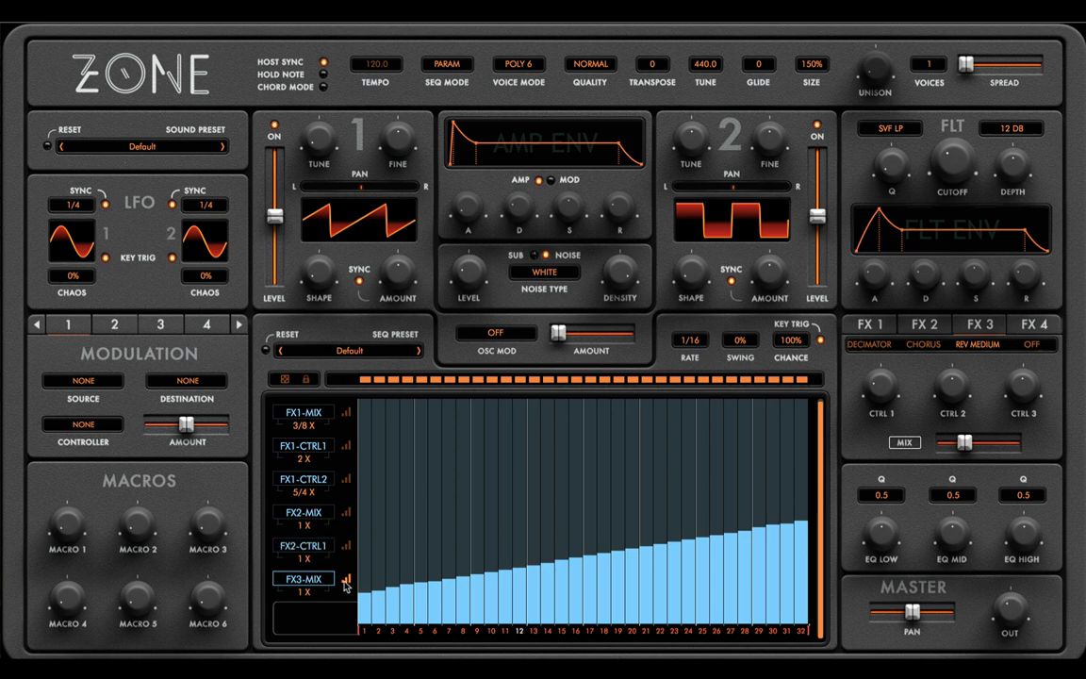
- Return to the overview of all lanes and randomise the step values of all six effect lanes
left_click(284, 379)
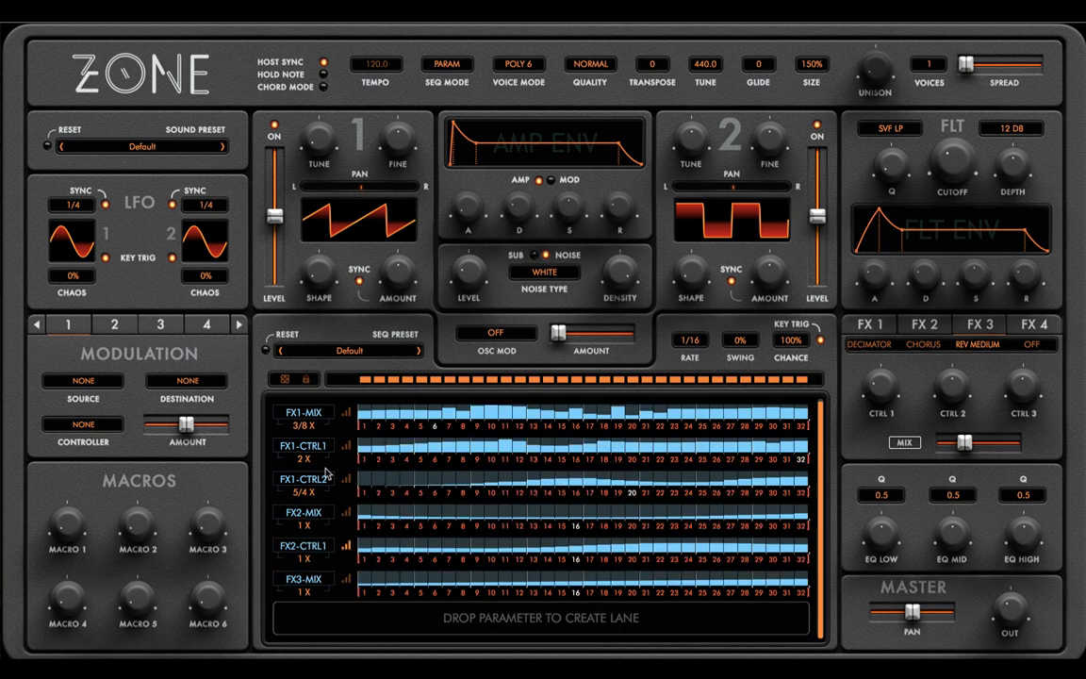
left_click(285, 379)
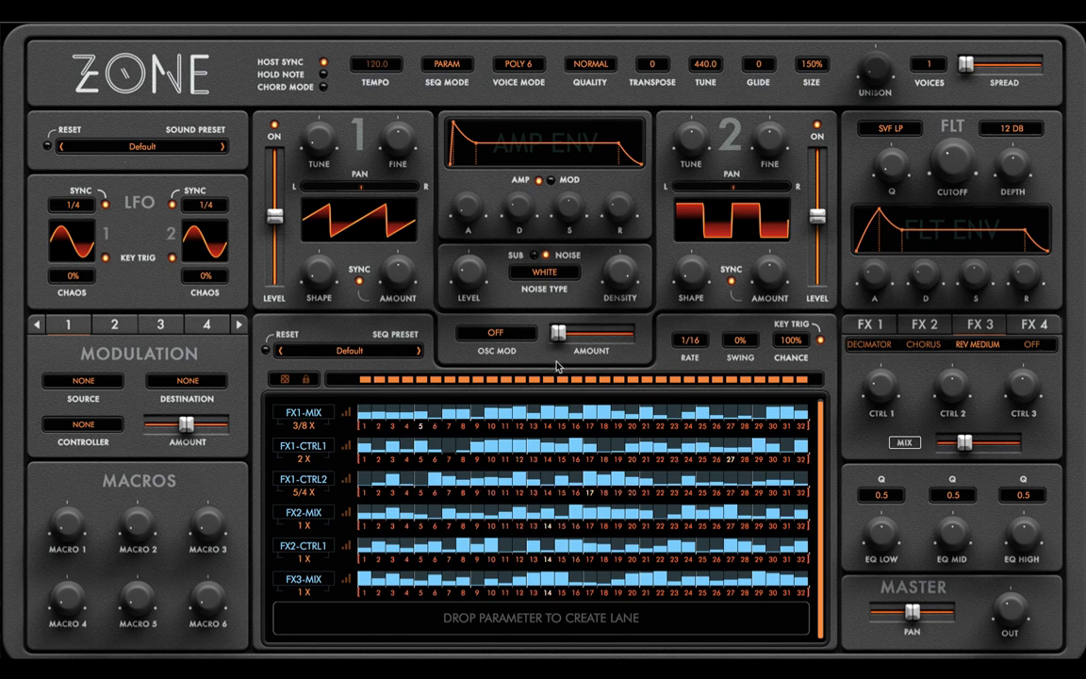
left_click(1031, 329)
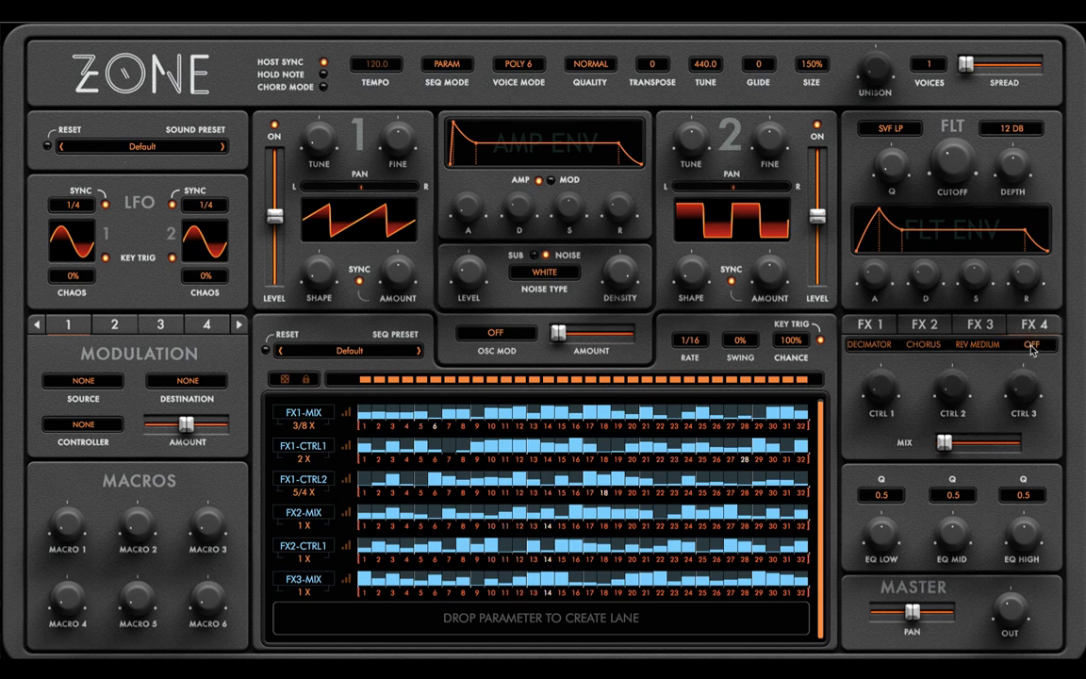
left_click(1033, 347)
left_click(909, 372)
- Destroy the FX3-MIX and FX2-CTRL1 sequencer lanes and reset the sound preset to its default
left_click(312, 579)
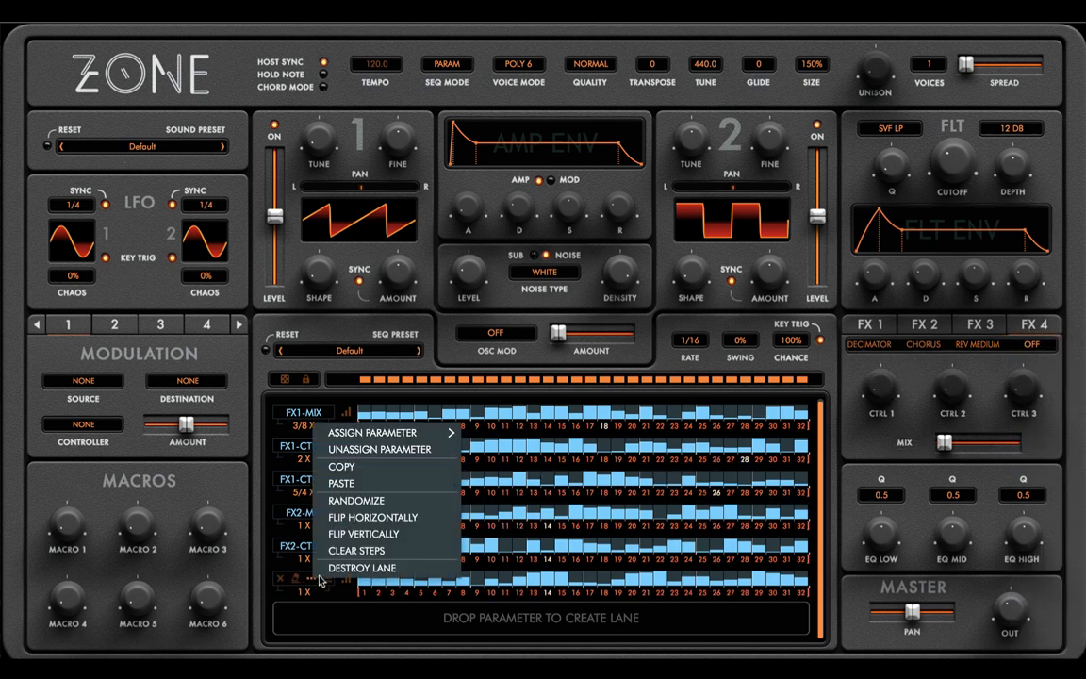
left_click(347, 570)
left_click(314, 551)
left_click(357, 535)
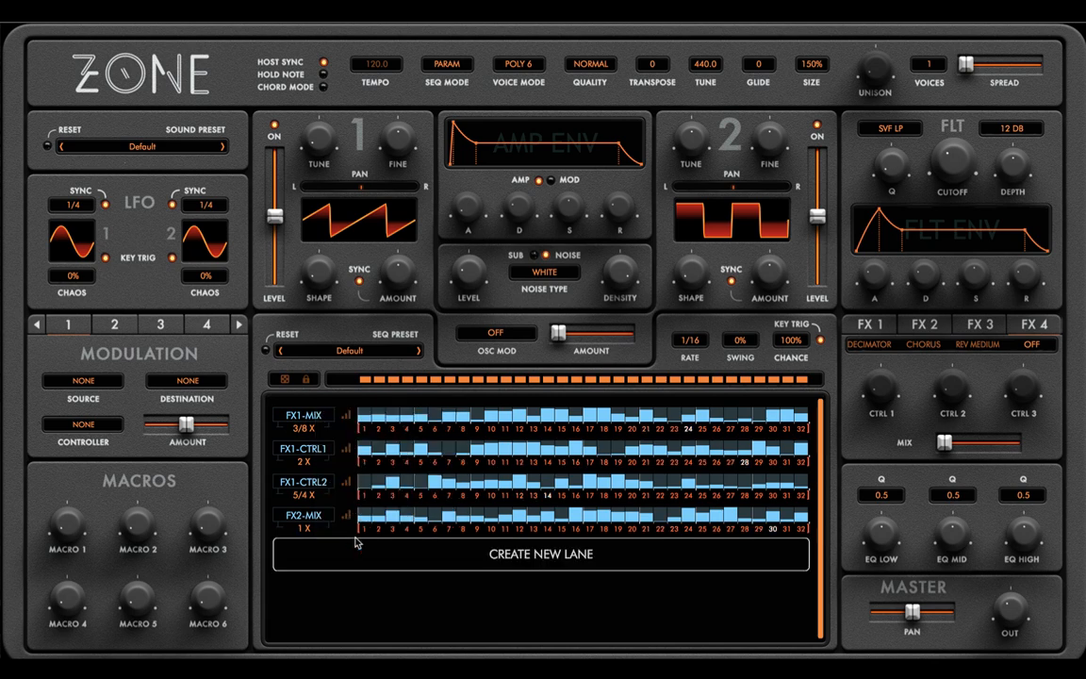
left_click(358, 547)
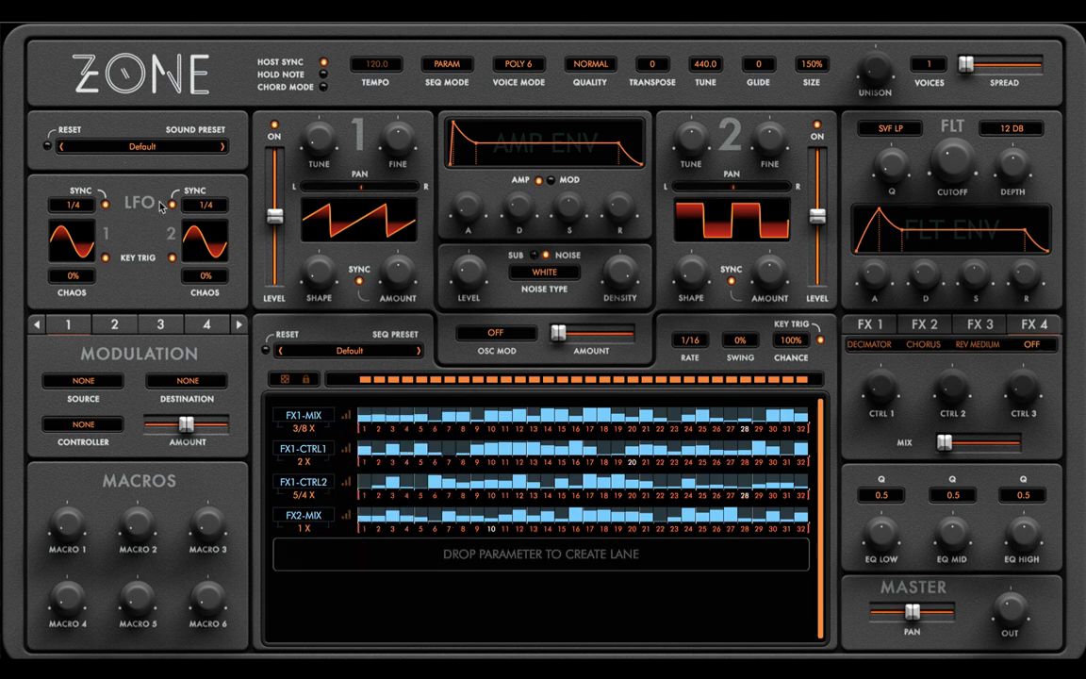
left_click(46, 141)
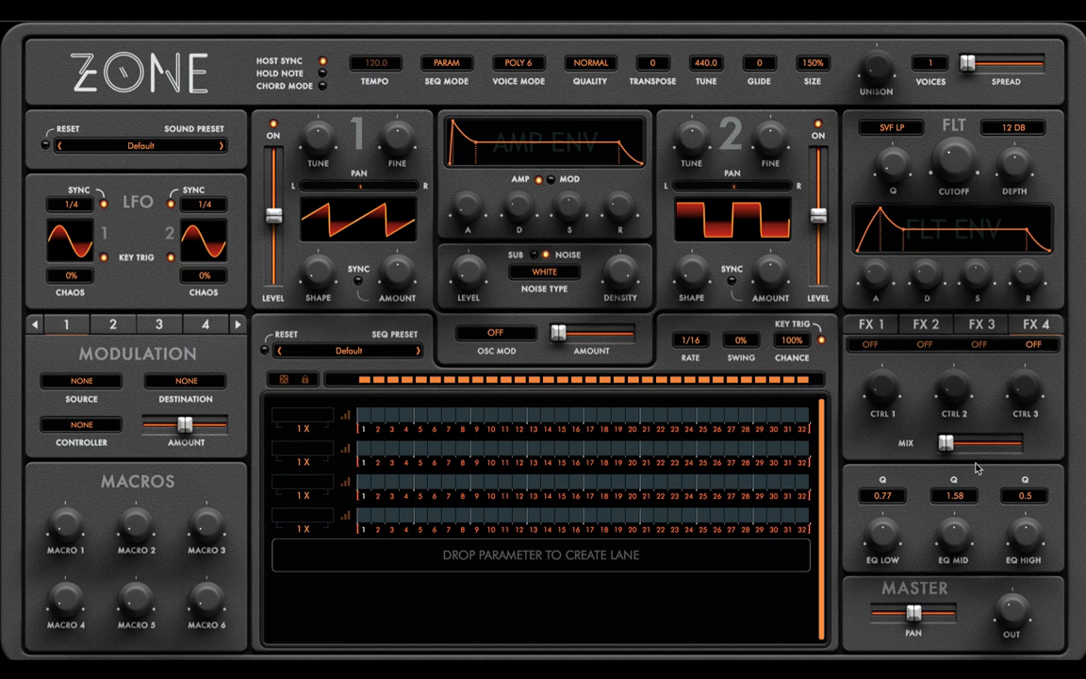
- Set the EQ mid Q to 1.3 and high Q to 0.67, and draw a wavy first lane for the EQ low gain
left_click_drag(976, 463, 1020, 489)
left_click_drag(891, 560, 319, 427)
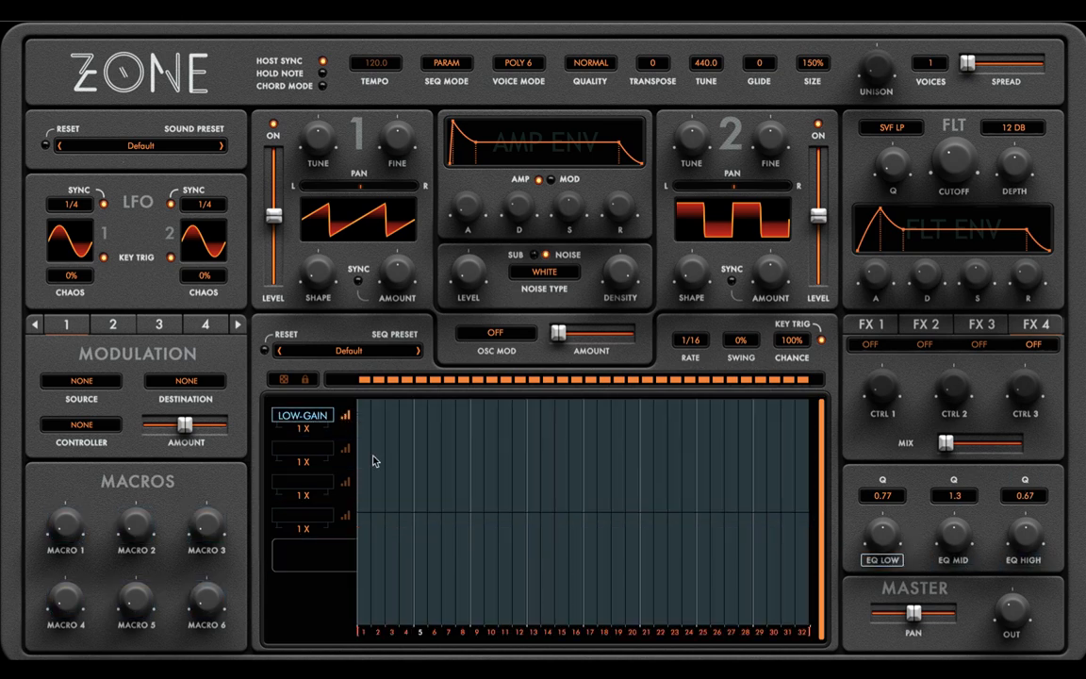
mouse_move(367, 559)
left_mouse_down()
mouse_move(473, 535)
mouse_move(793, 509)
mouse_move(790, 476)
mouse_move(775, 476)
left_mouse_up()
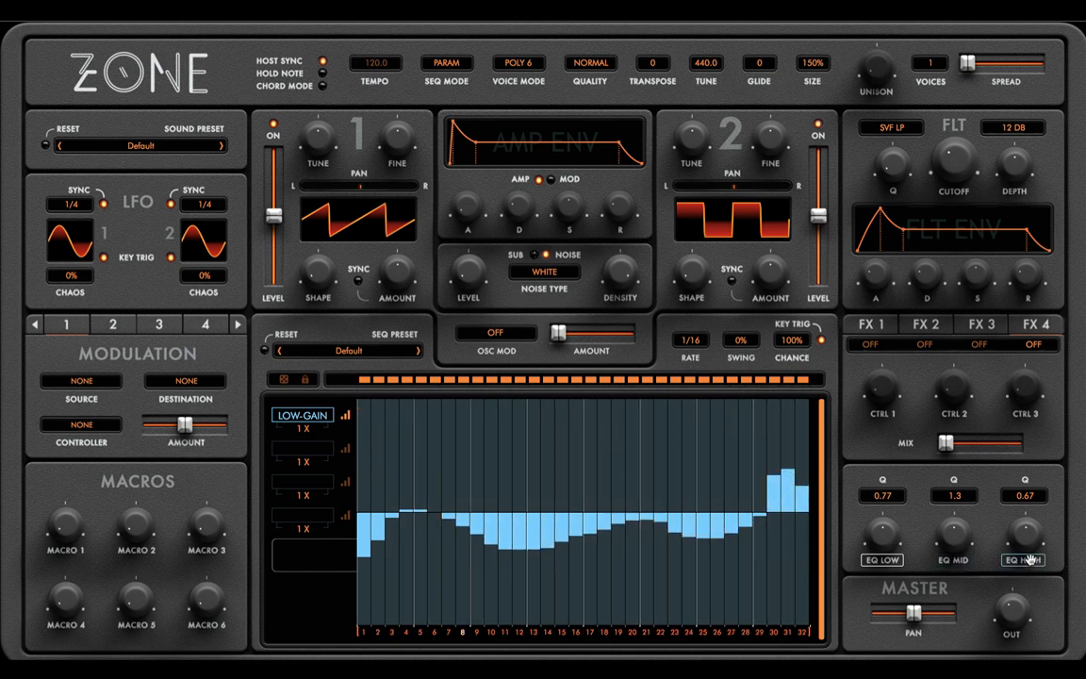
- Draw a second lane for the EQ high gain and assign the EQ high Q to the third lane
left_click_drag(1028, 560, 312, 450)
left_click_drag(511, 471, 838, 404)
mouse_move(1025, 487)
left_mouse_down()
mouse_move(339, 488)
mouse_move(726, 421)
mouse_move(655, 509)
mouse_move(368, 554)
mouse_move(453, 519)
mouse_move(471, 525)
left_mouse_up()
left_click(366, 501)
- Assign the master pan to the fourth lane and fill it with the preset pattern alternating between full positive and negative steps
left_click_drag(914, 630, 325, 519)
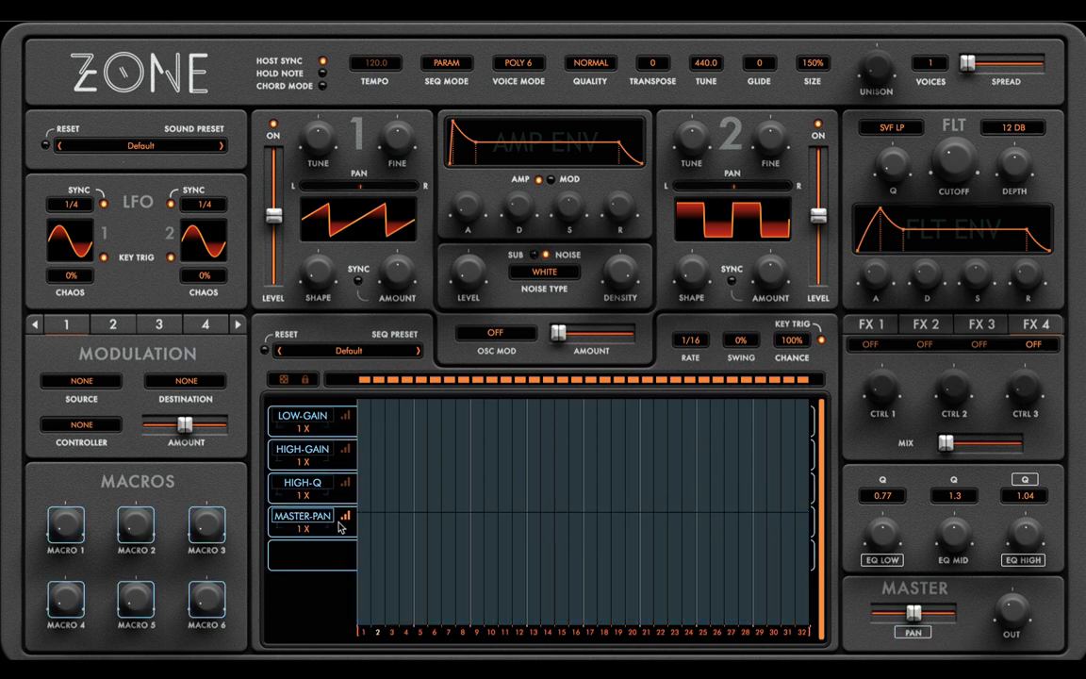
left_click(328, 517)
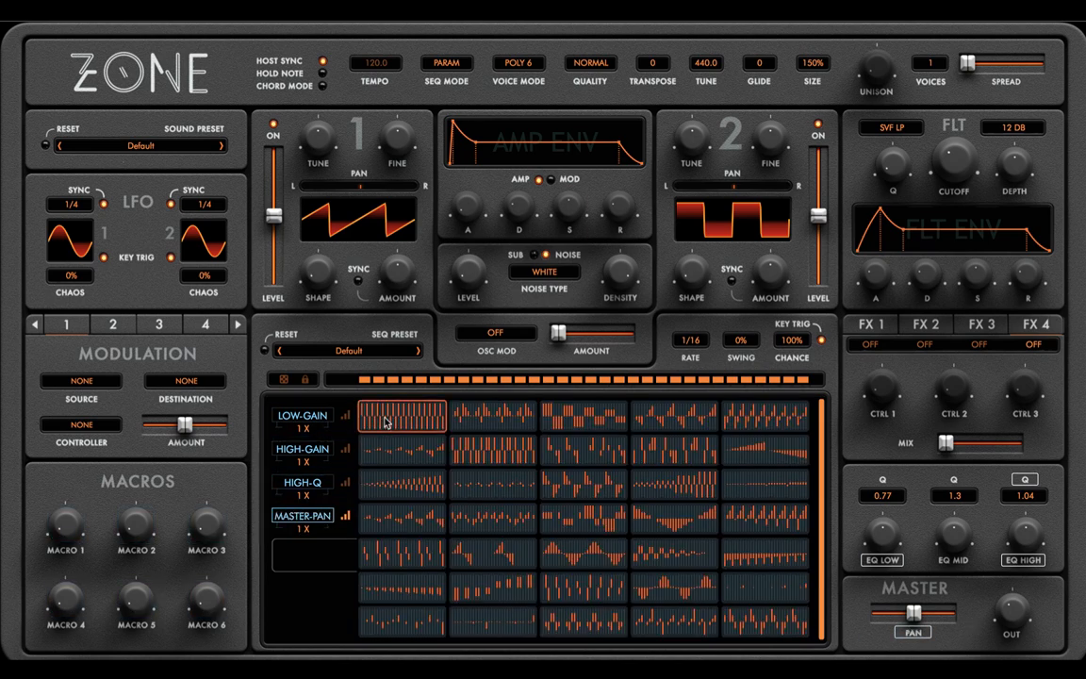
left_click(427, 462)
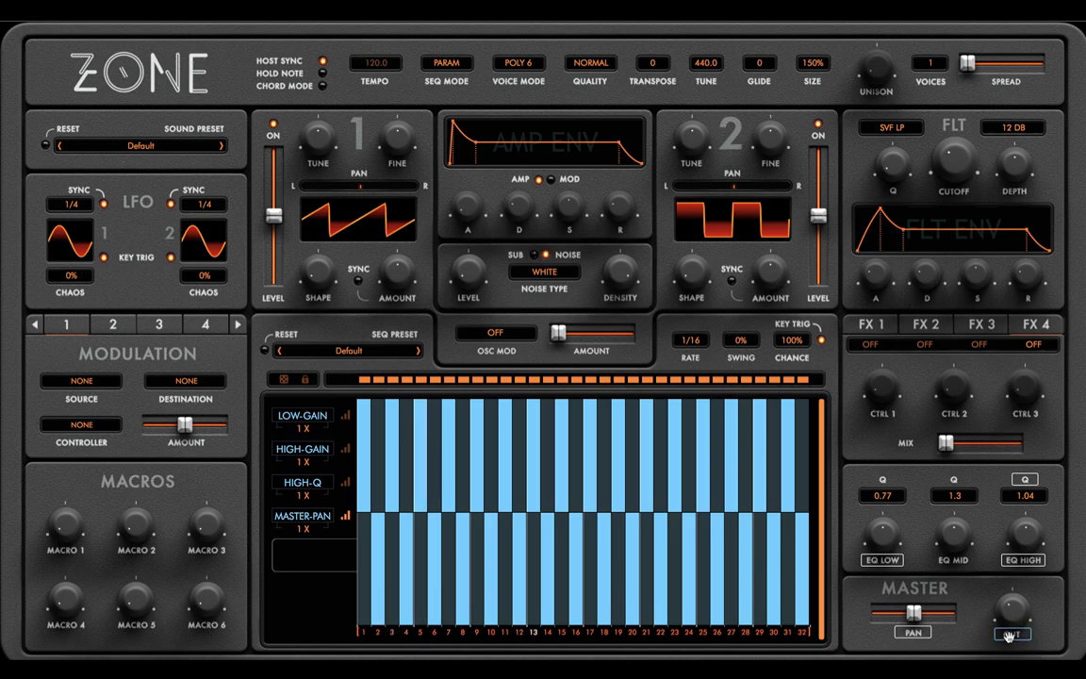
- Create a fifth lane for the master output gain, shortened to a 4-step loop with step values rising from first to last
left_click(349, 553)
left_click(339, 539)
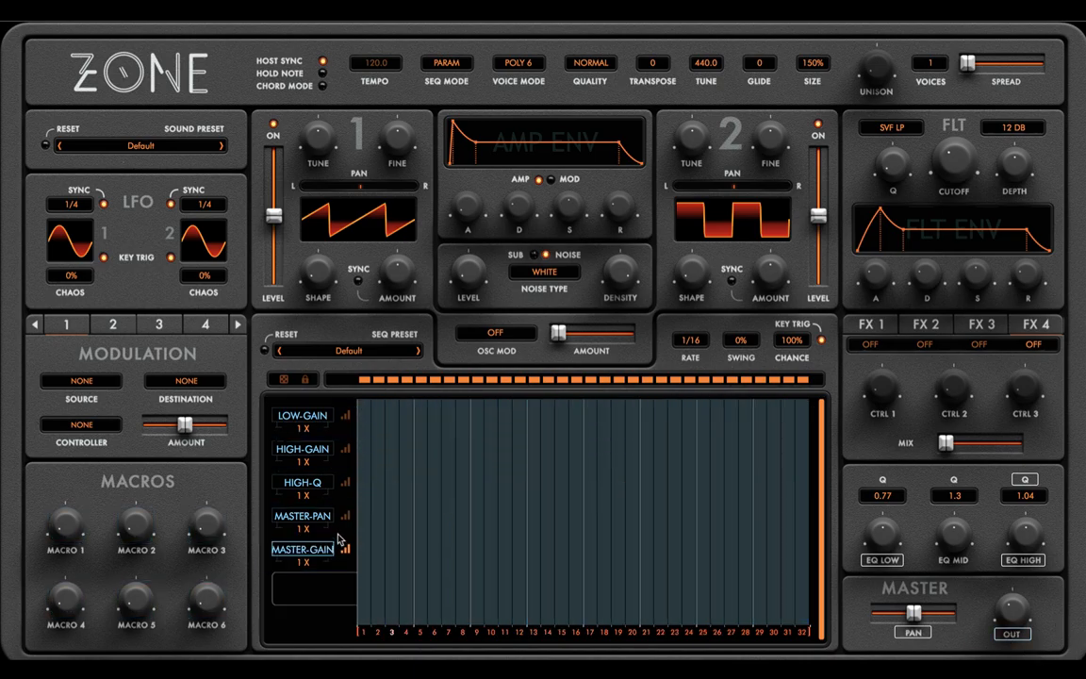
left_click_drag(359, 594, 409, 490)
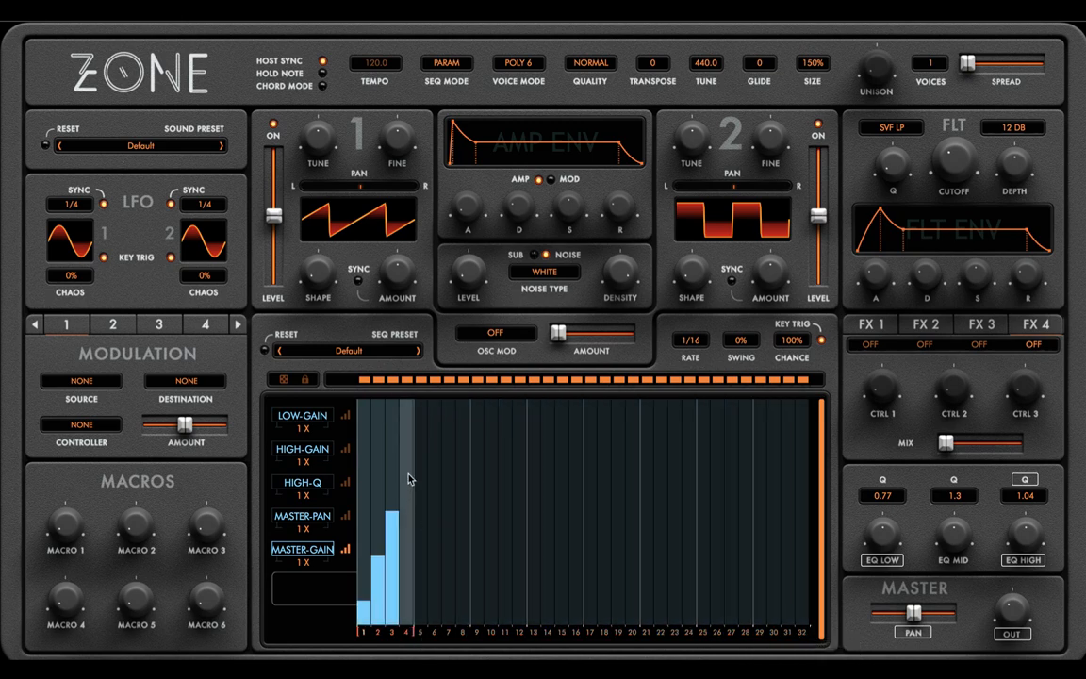
mouse_move(408, 479)
left_mouse_down()
mouse_move(407, 439)
mouse_move(377, 573)
mouse_move(393, 536)
mouse_move(368, 581)
mouse_move(409, 467)
mouse_move(364, 550)
left_mouse_up()
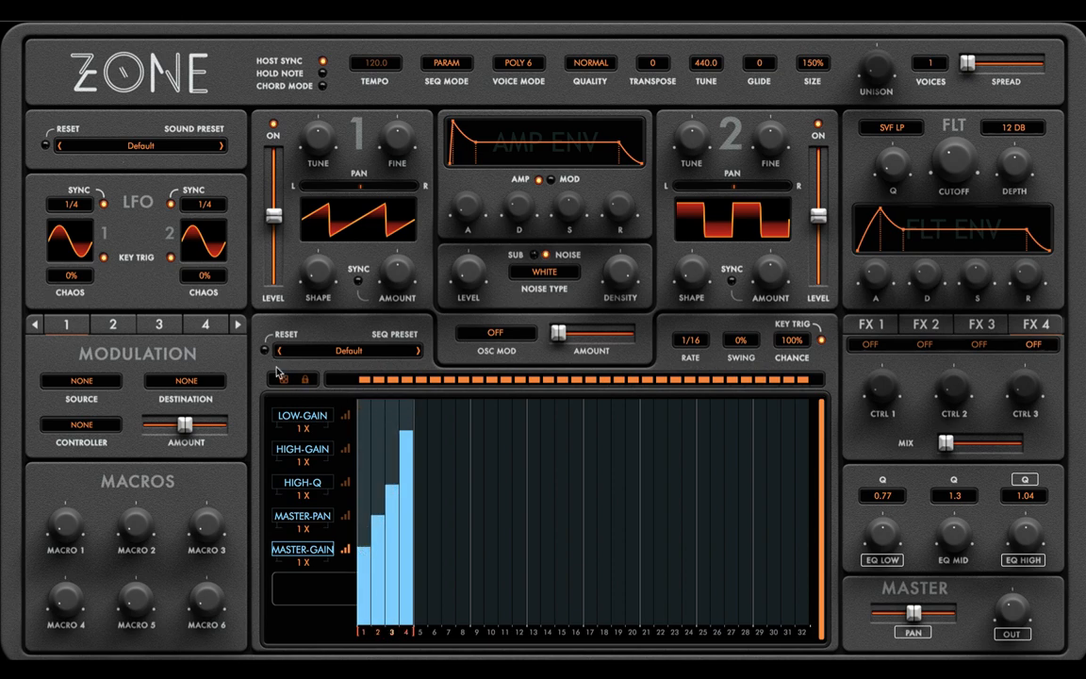
- Reset the sequencer and load the Old Movie sequencer preset
left_click(265, 350)
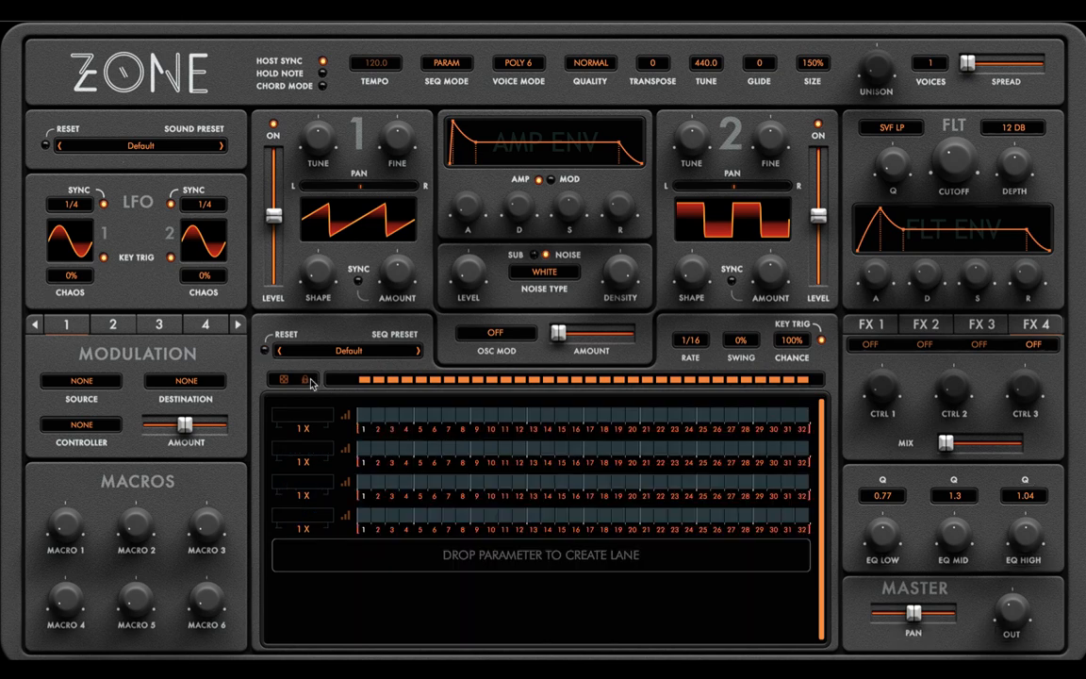
left_click(348, 355)
left_click(295, 333)
left_click(323, 353)
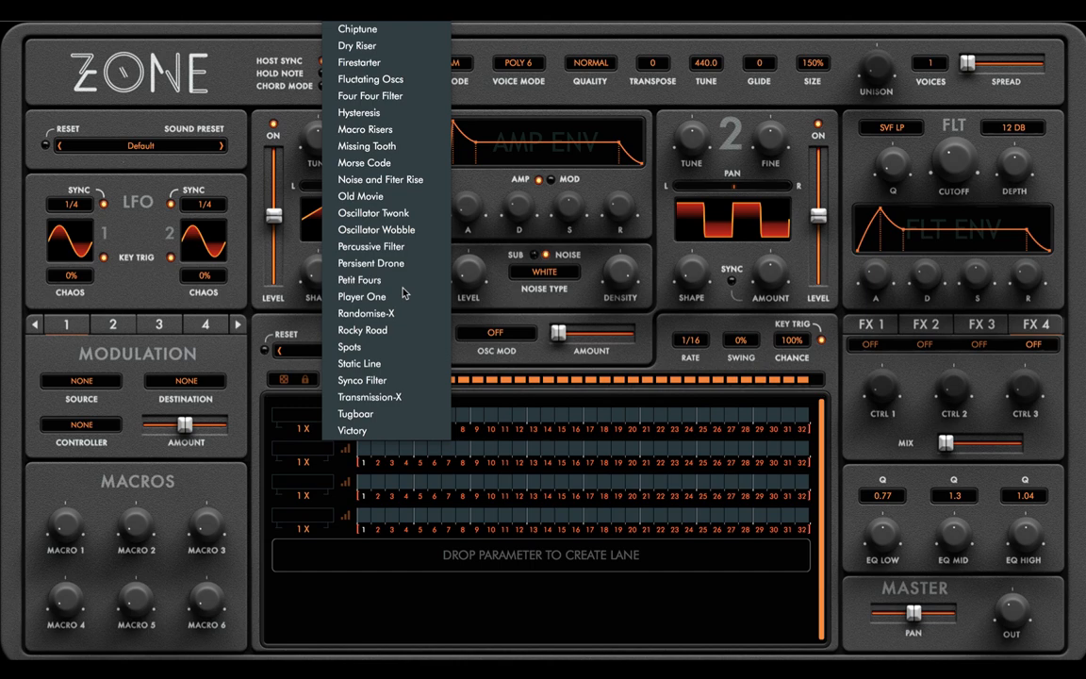
left_click(382, 195)
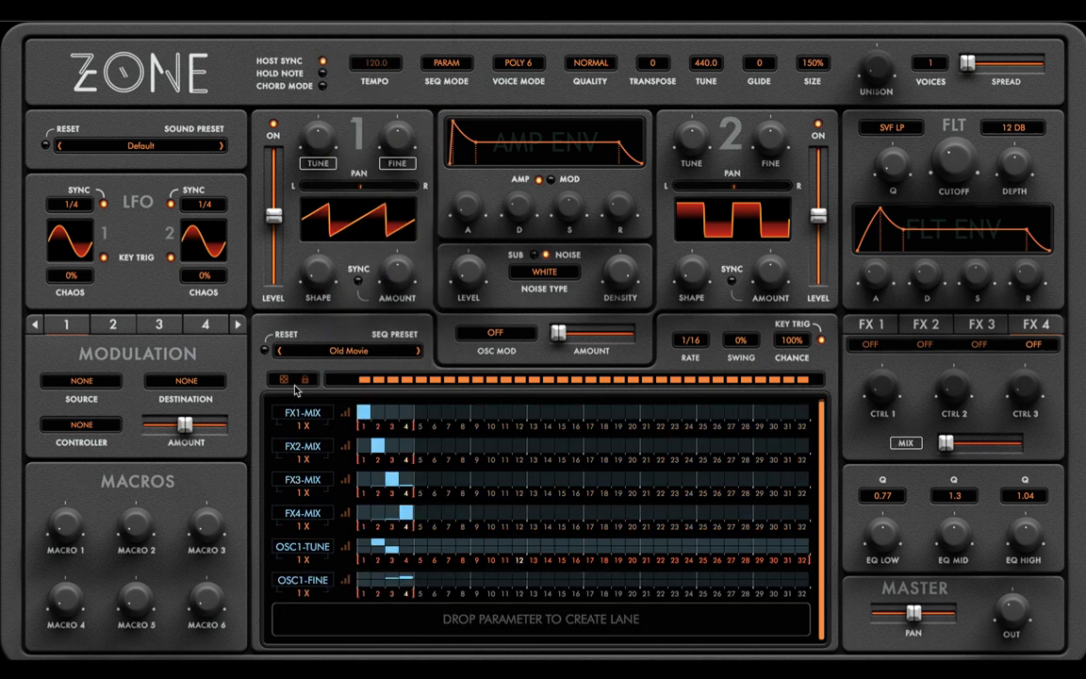
- Lock the sequencer and load the sound preset 00. Atmospatial 1 [SR] from the Best of bank
left_click(168, 147)
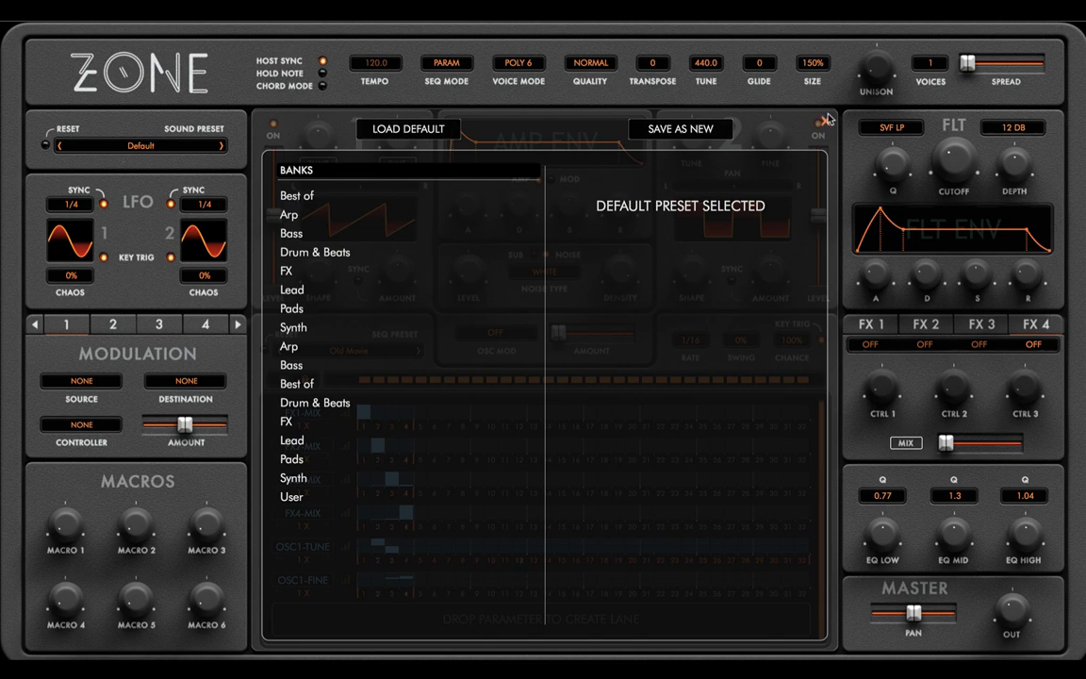
left_click(317, 199)
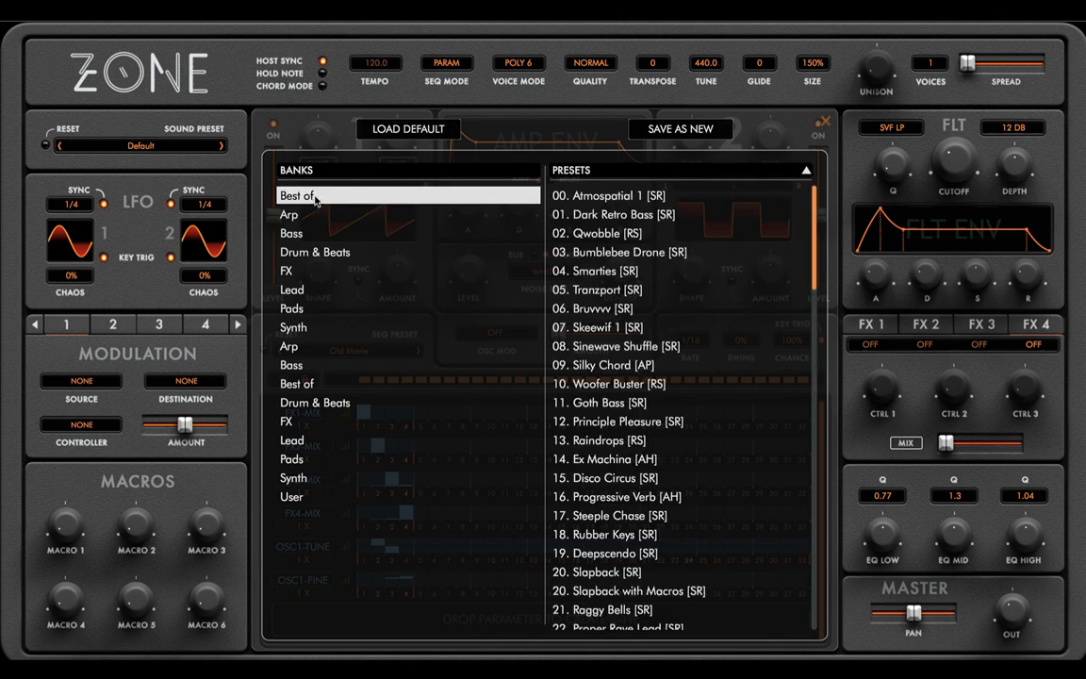
left_click(623, 196)
left_click(824, 122)
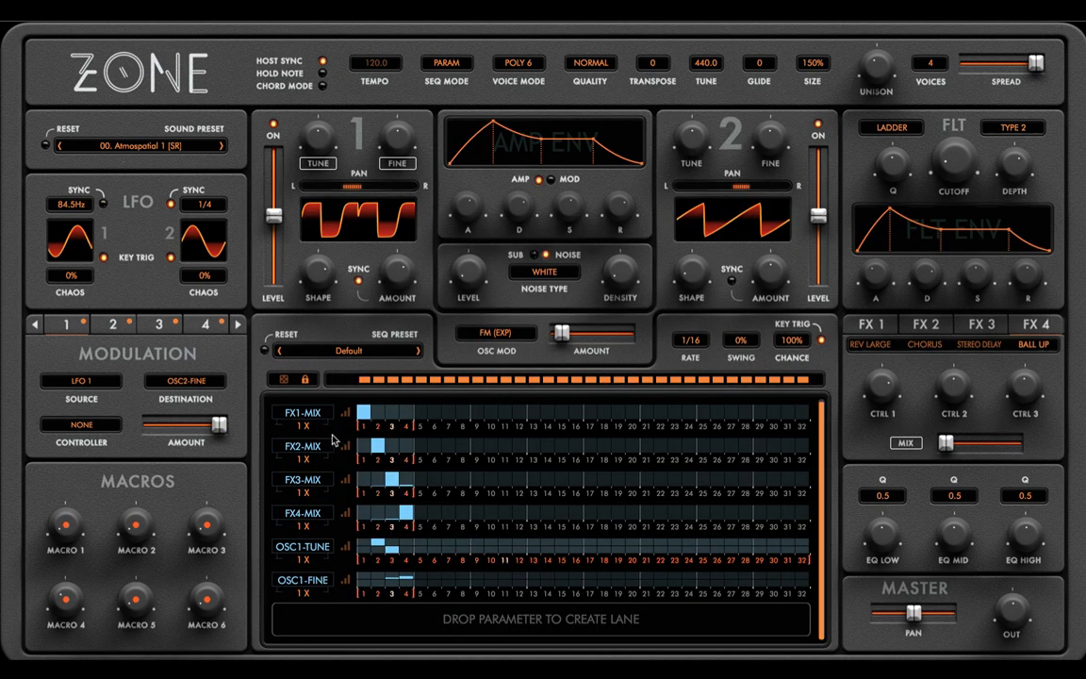
- Advance through the sound presets to 04. Smarties [SR], and unlock the sequencer to load 05. Tranzport [SR] with its own lanes
left_click(223, 147)
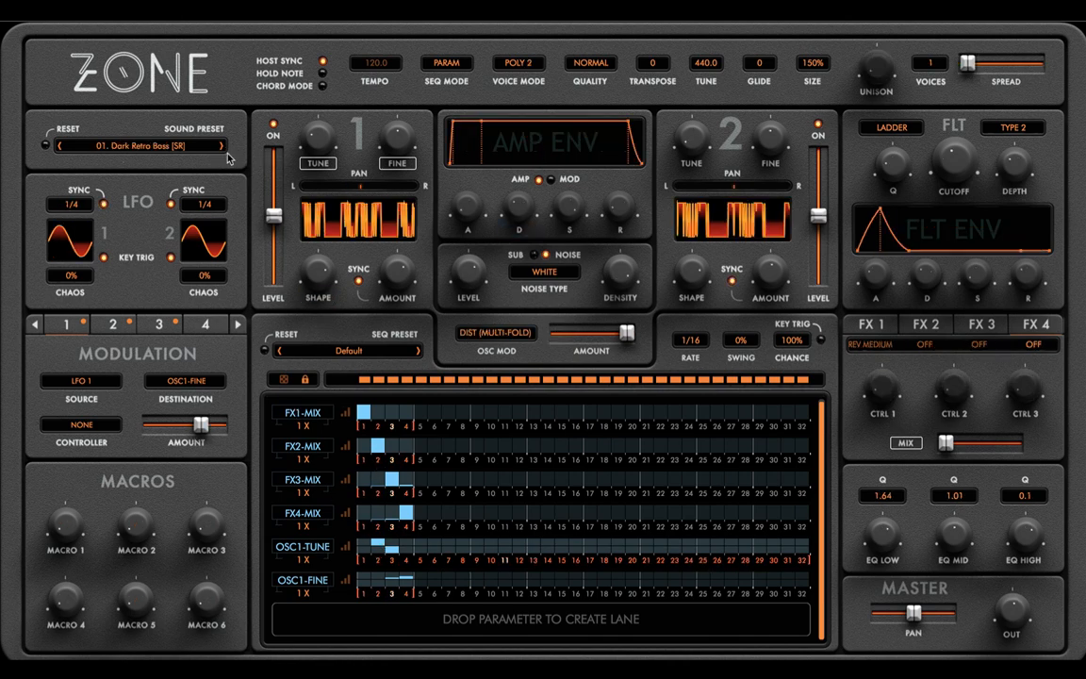
left_click(224, 147)
left_click(224, 147)
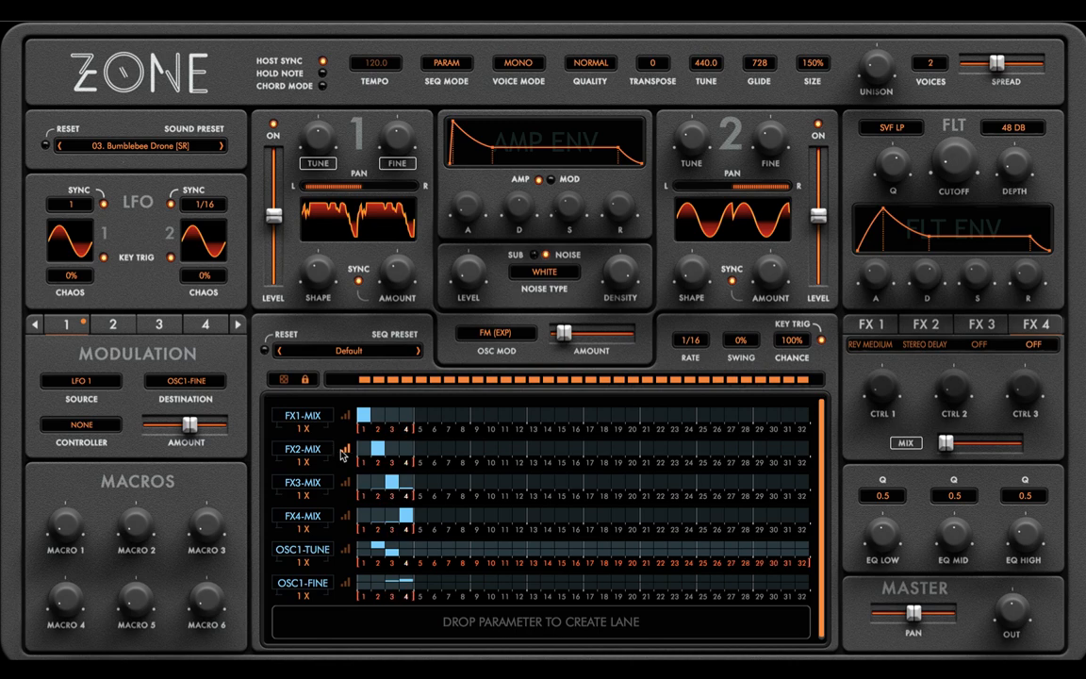
left_click(223, 146)
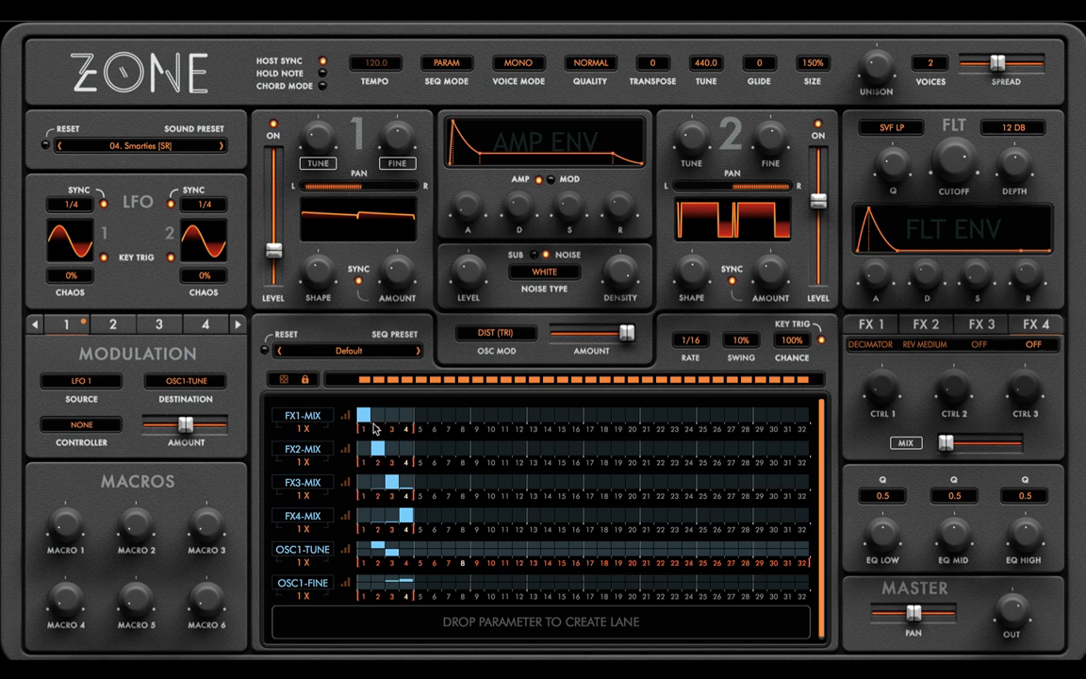
left_click(223, 146)
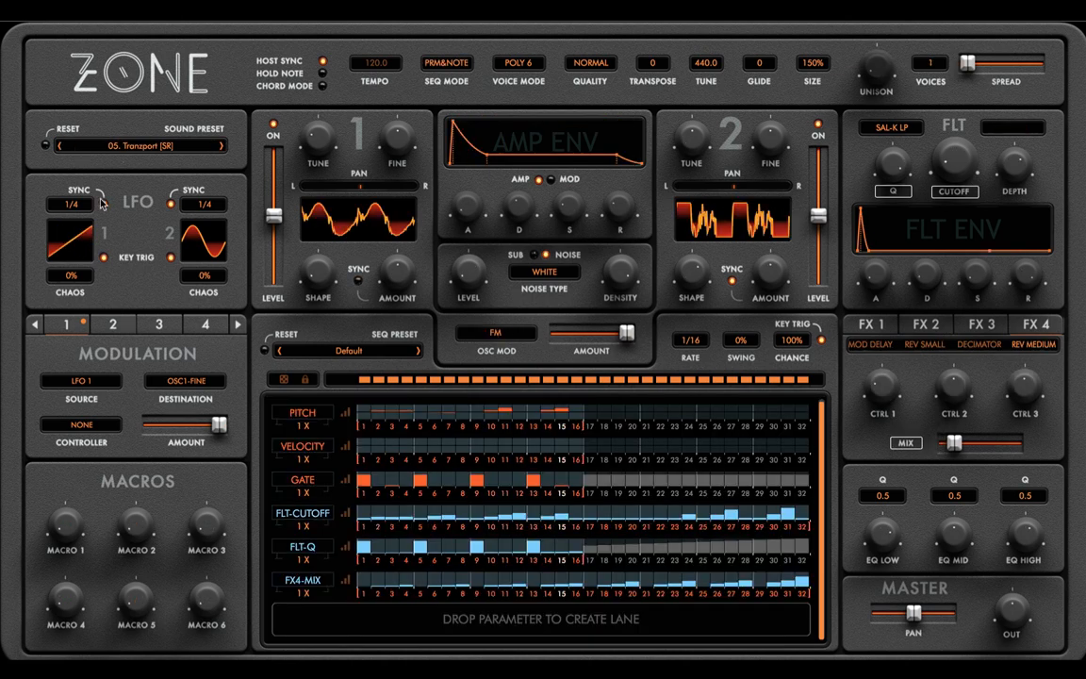
mouse_move(312, 447)
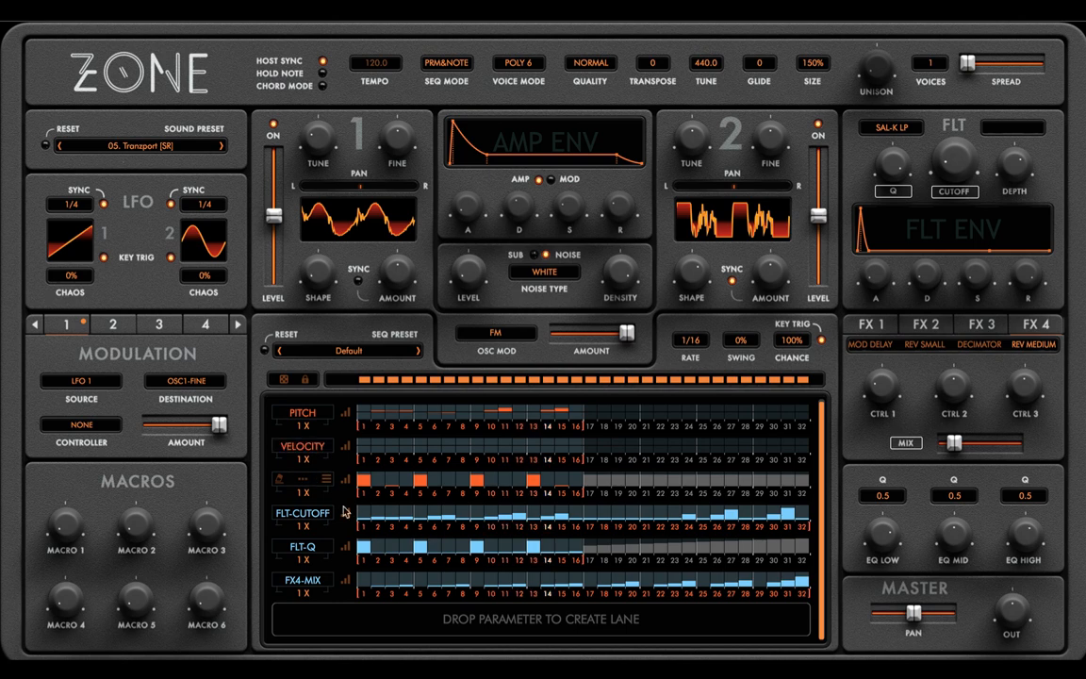